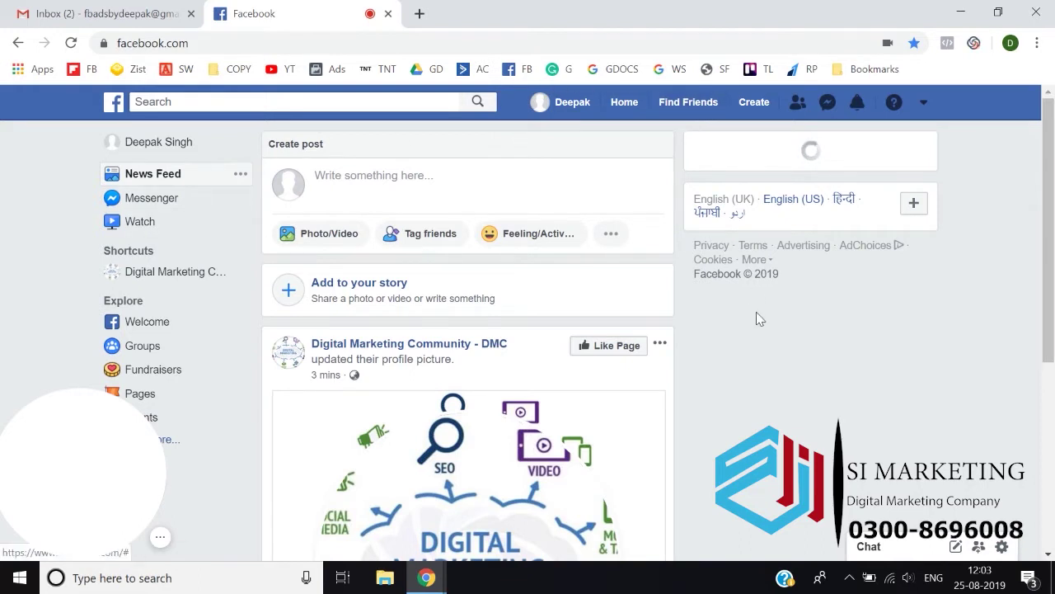
Start a new ad from the Create menu and switch to the Ads Manager tab
left_click(756, 104)
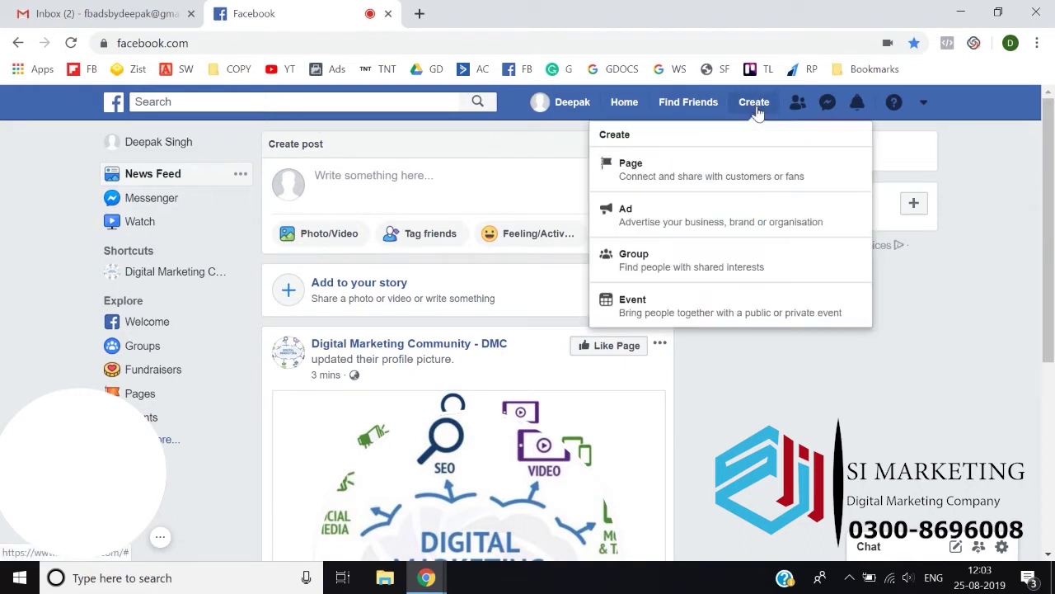
left_click(673, 221)
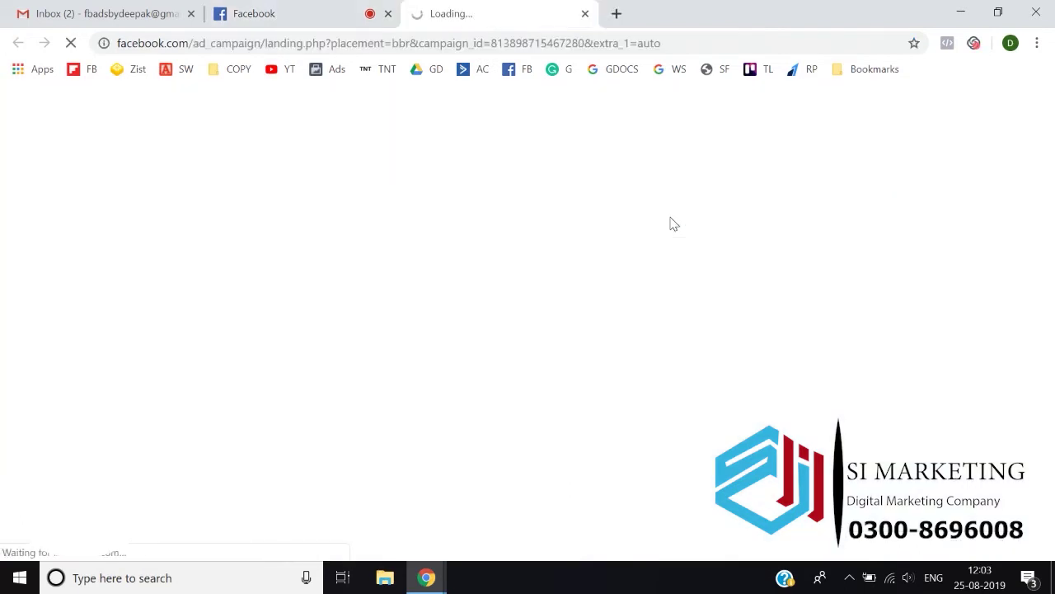
left_click(363, 8)
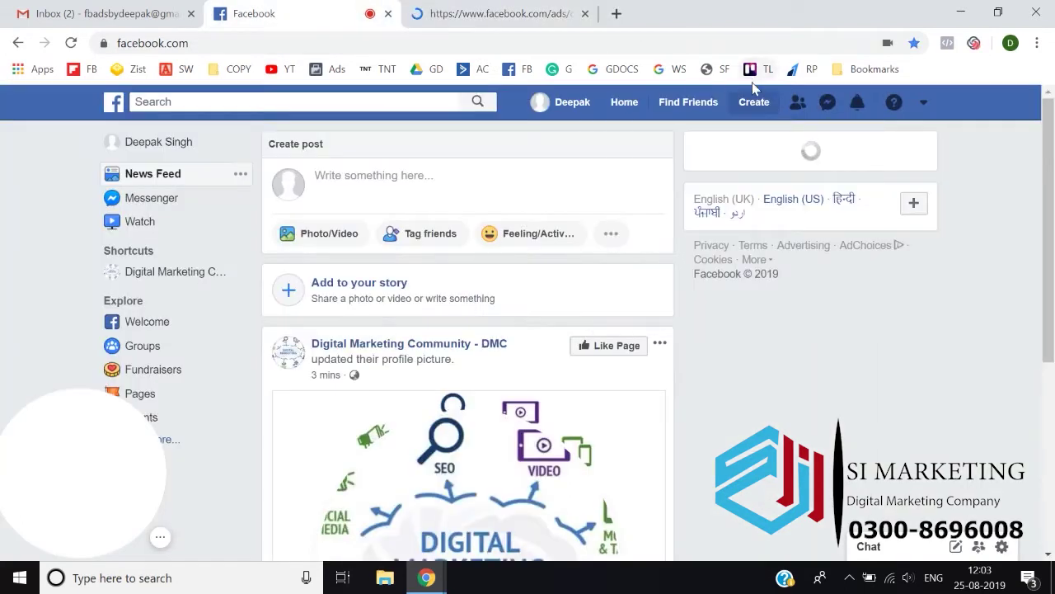
left_click(754, 106)
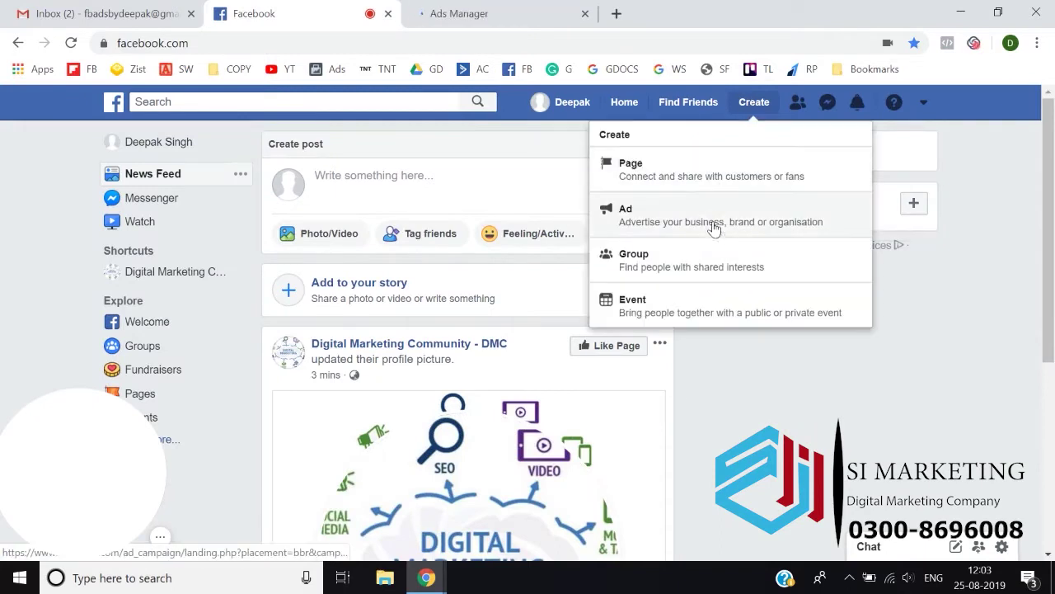
left_click(733, 402)
left_click(478, 13)
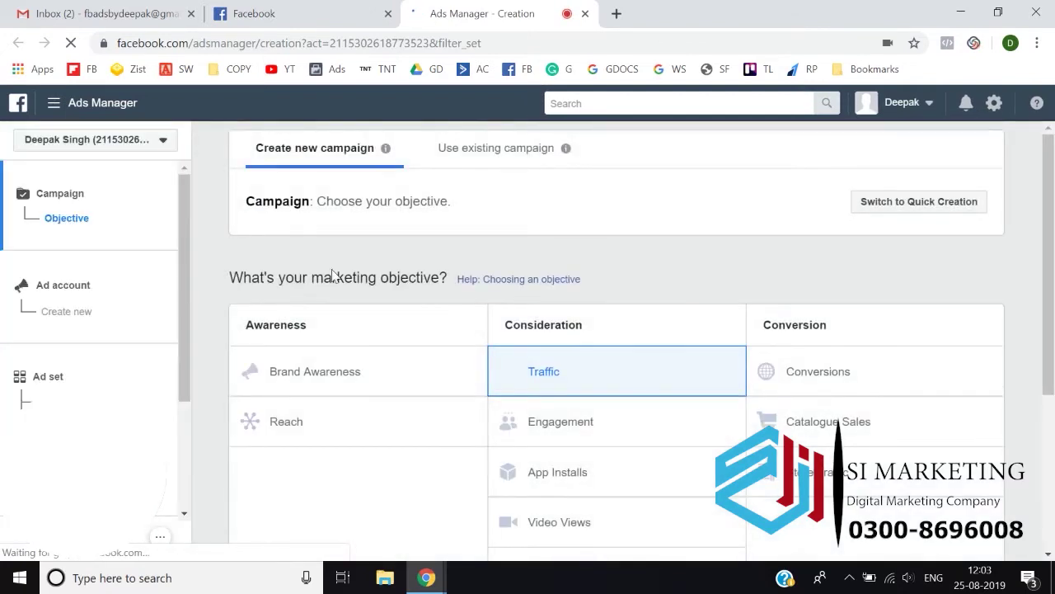
Choose the Traffic objective and proceed to ad account setup with India, Indian Rupee and Asia/Kolkata
scroll(333, 276, "down", 2)
scroll(334, 277, "up", 2)
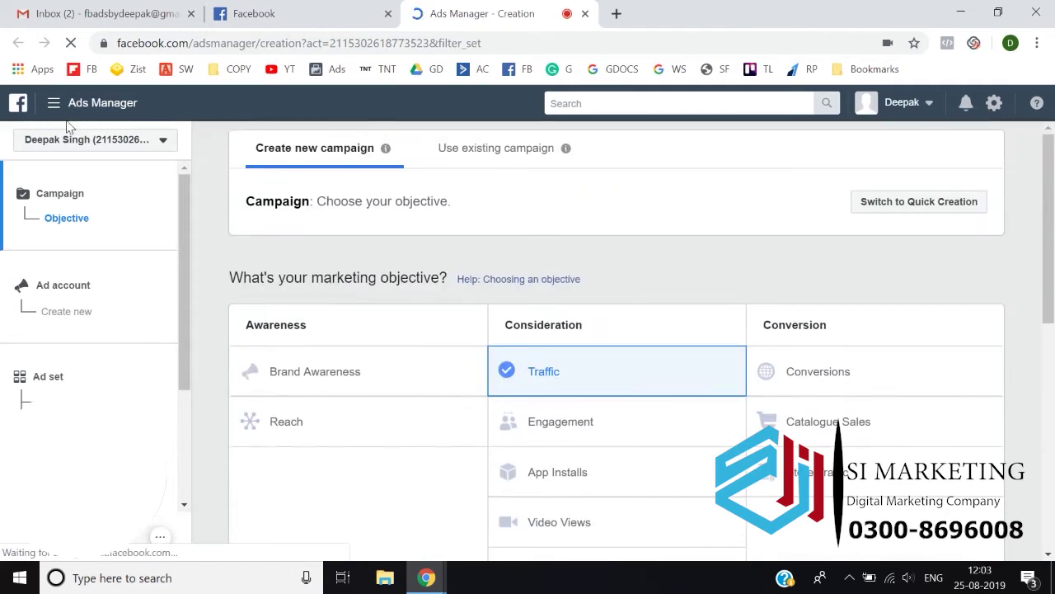
scroll(294, 285, "down", 6)
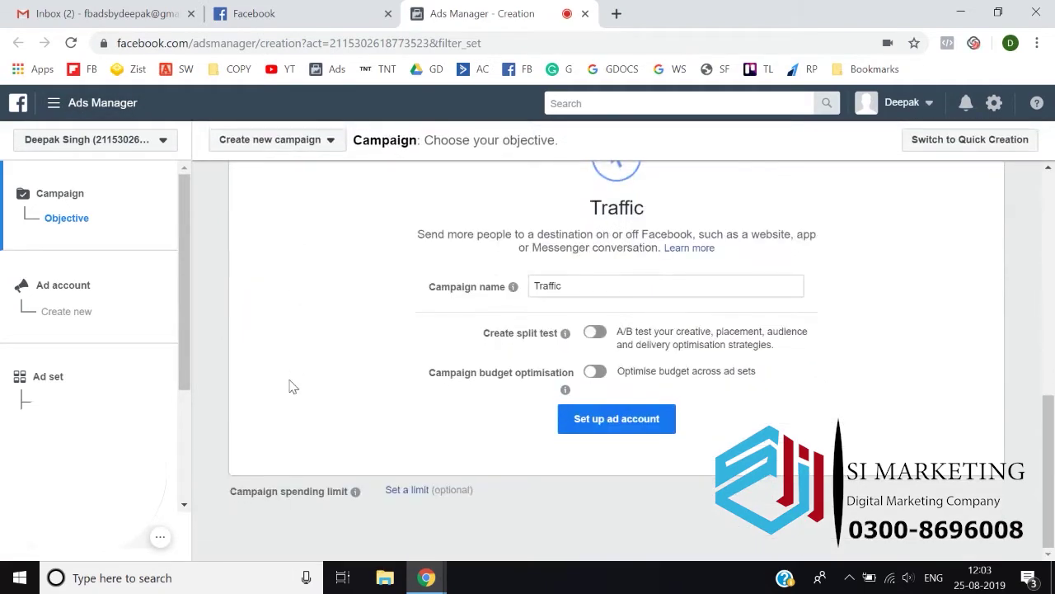
scroll(290, 385, "up", 6)
scroll(291, 386, "down", 6)
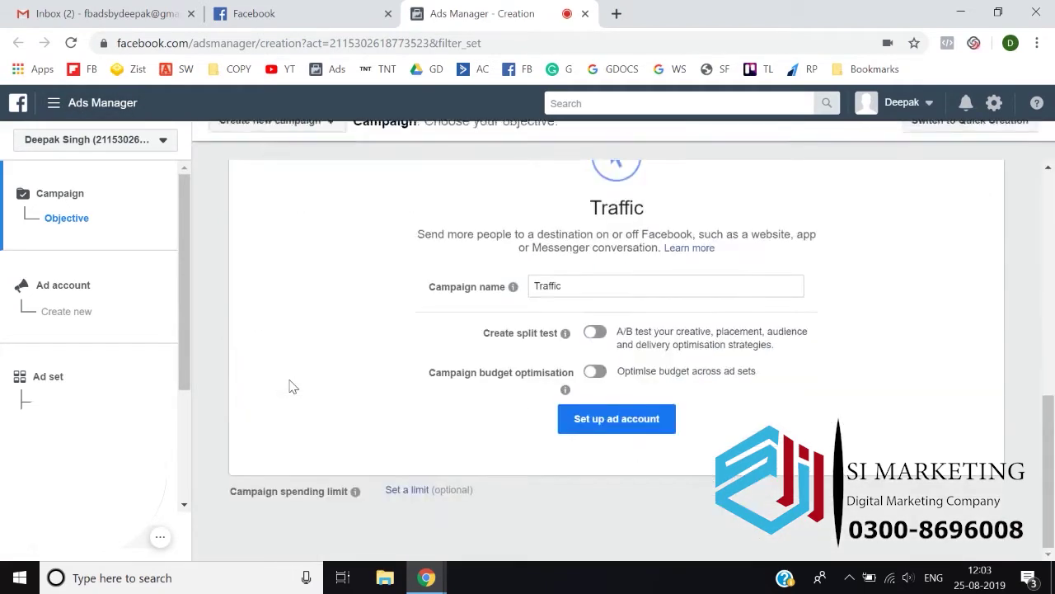
left_click(603, 436)
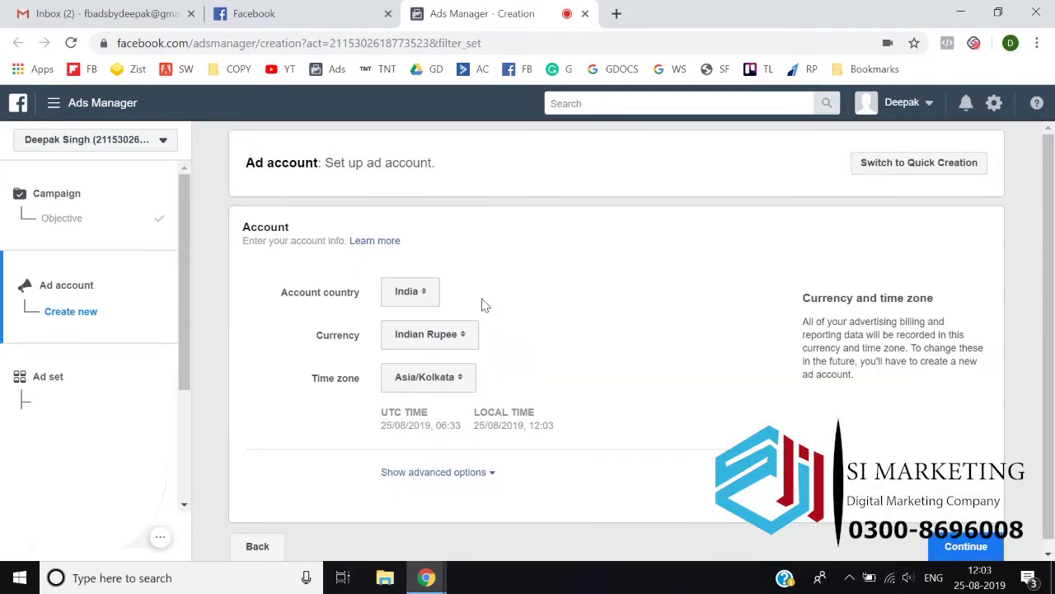
Rename the ad account to '100 Days Facebook ads course' under advanced options and continue
left_click(435, 462)
scroll(651, 408, "down", 1)
left_click(649, 403)
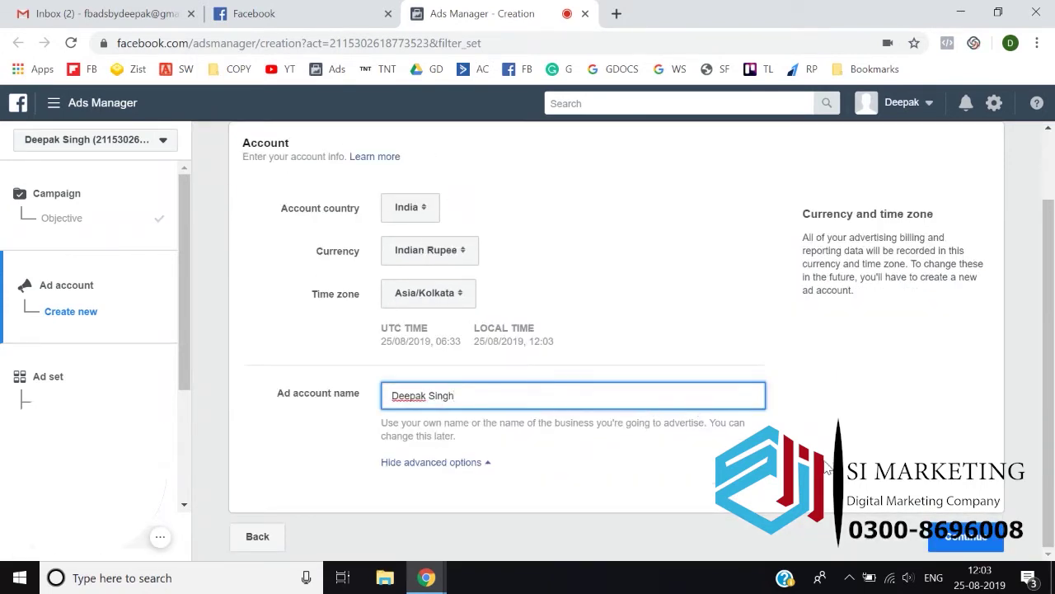
key("ctrl+a")
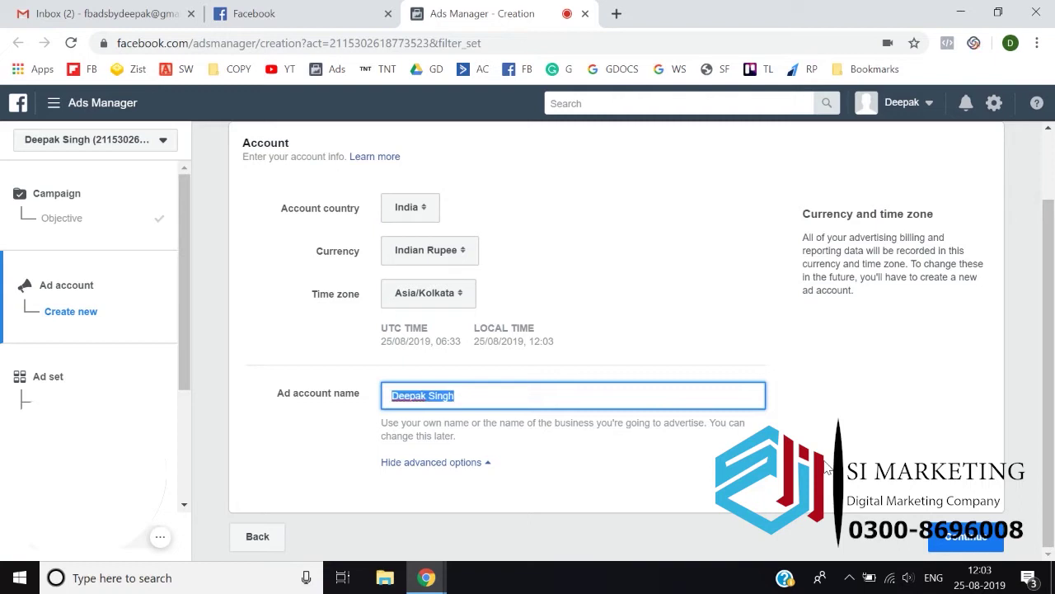
type("10")
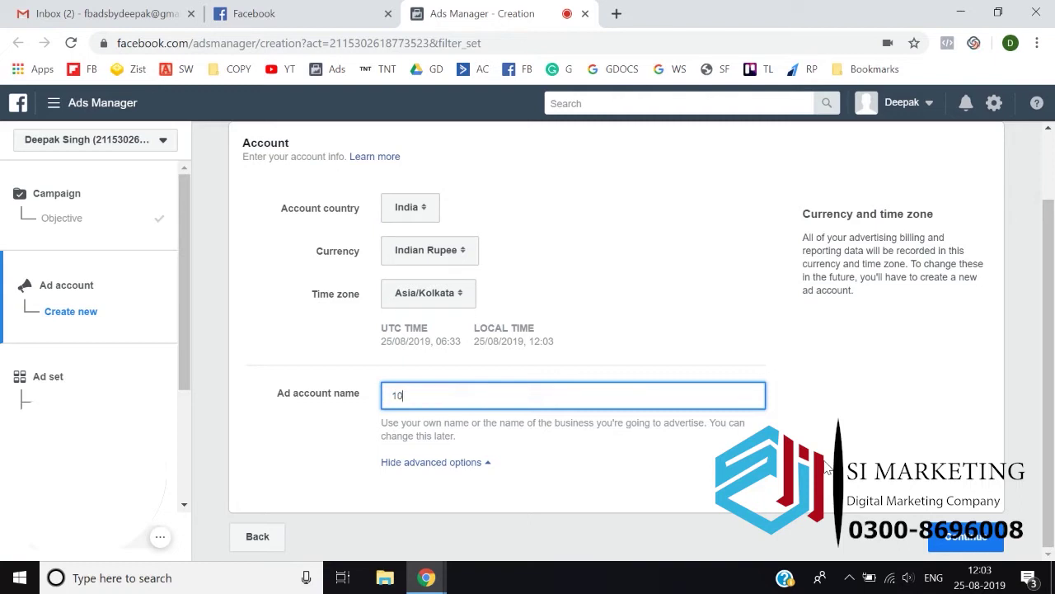
type("0 Days Facebook ads course")
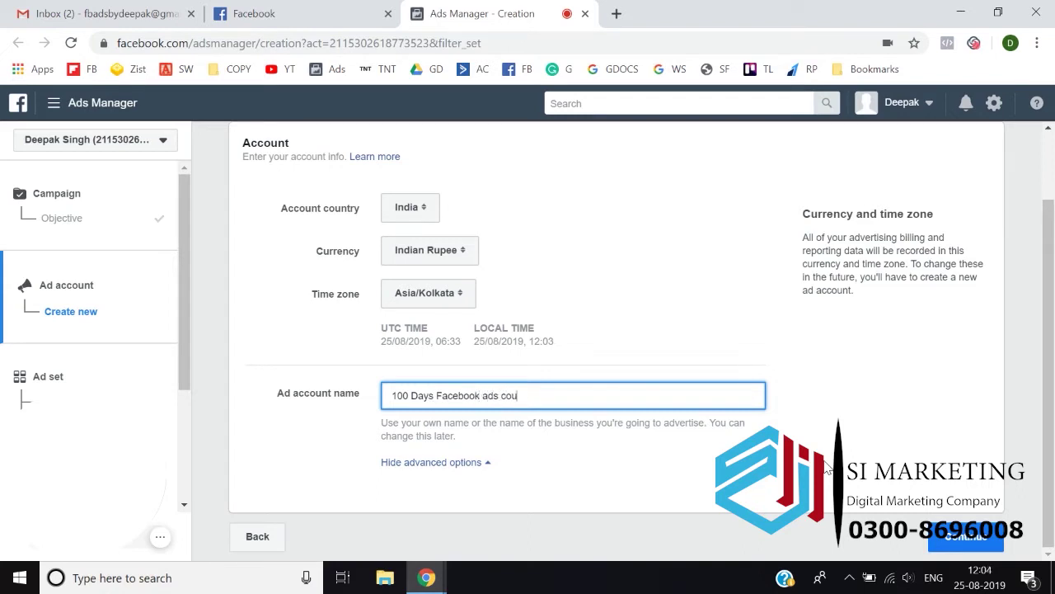
left_click(967, 540)
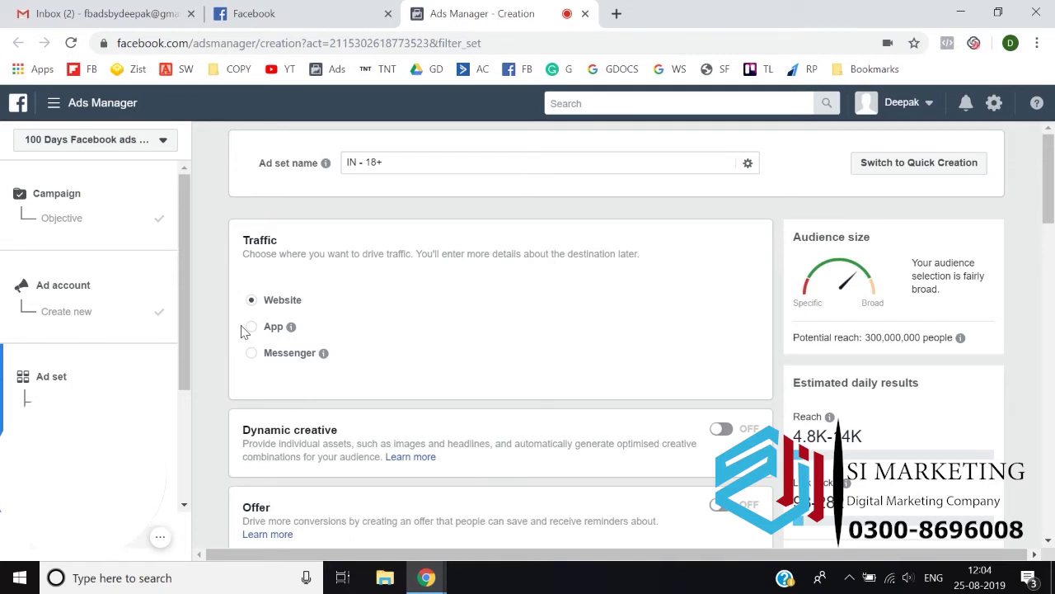
Go to the Billing page from the navigation menu, discarding the unsaved campaign draft
left_click(54, 108)
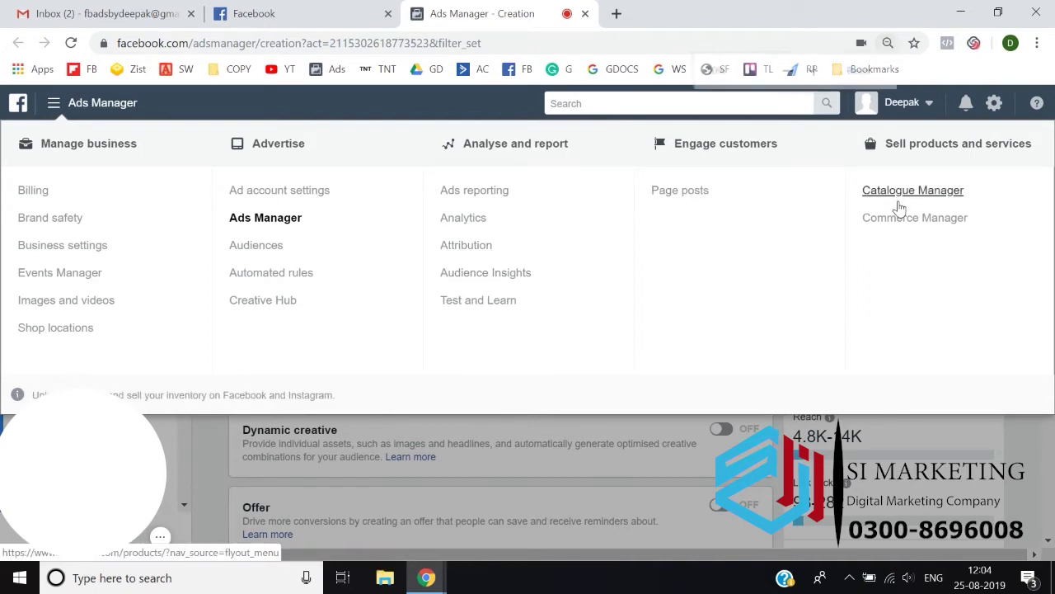
key("ctrl+minus")
key("ctrl+plus")
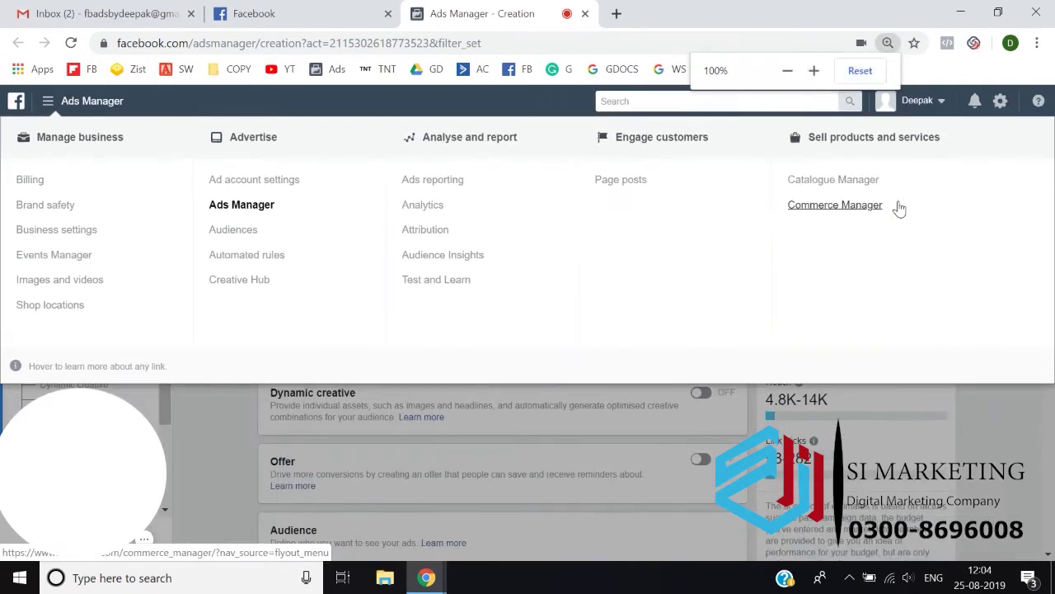
left_click(27, 192)
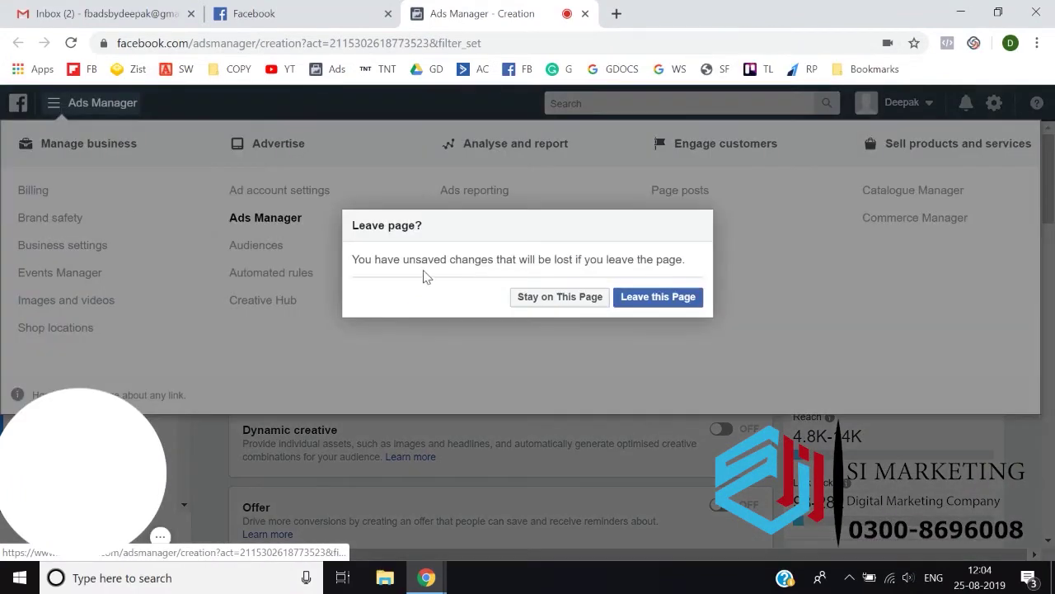
left_click(678, 299)
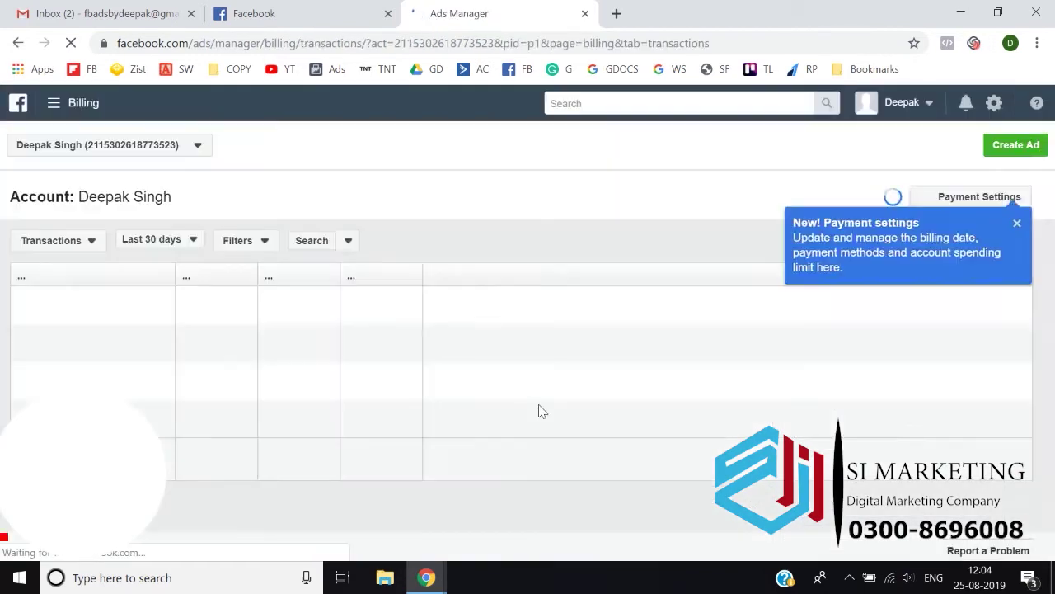
Dismiss the payment settings announcement and open the ad account's Payment Settings
left_click(1017, 223)
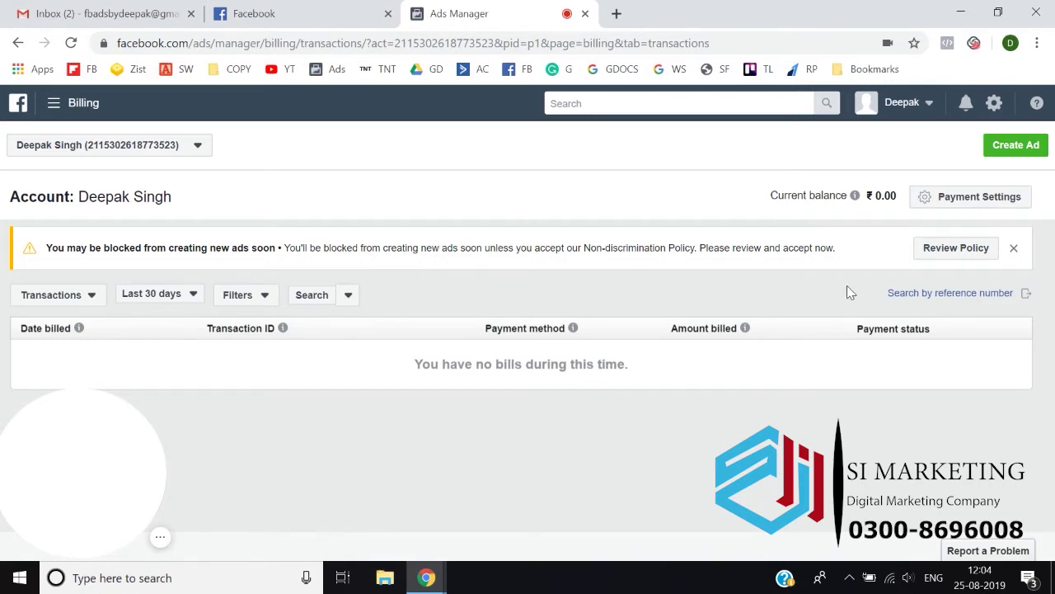
left_click(944, 255)
left_click(940, 250)
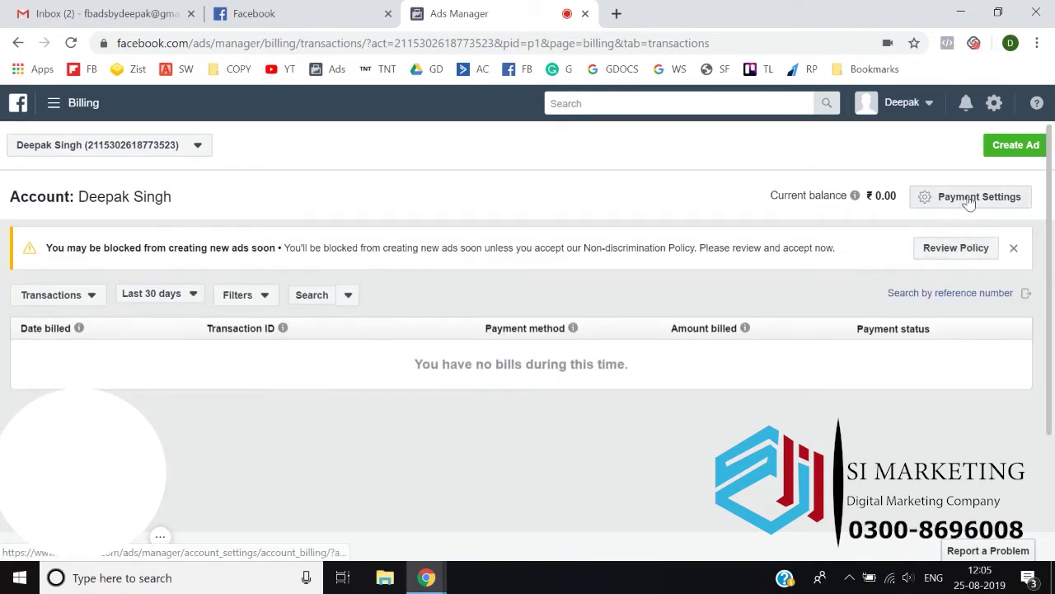
left_click(968, 199)
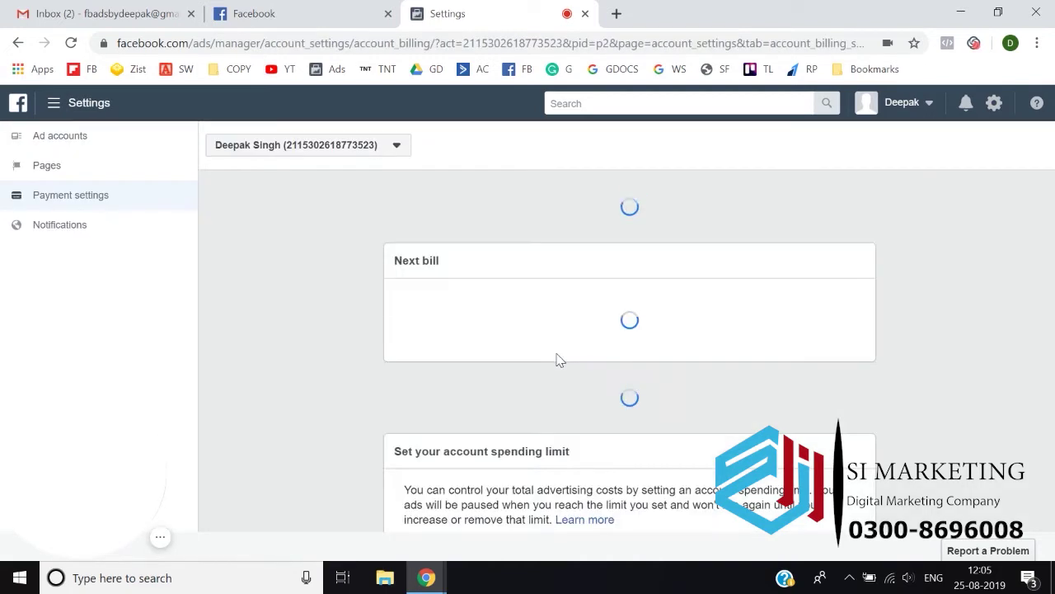
Start adding a payment method and submit the ad account information form
scroll(555, 358, "down", 1)
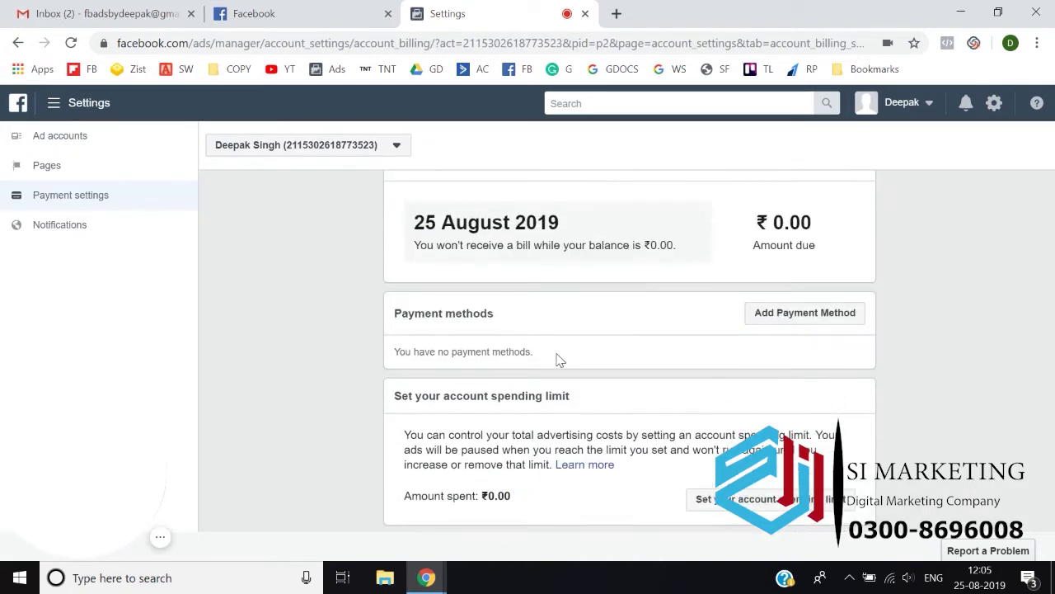
left_click(776, 311)
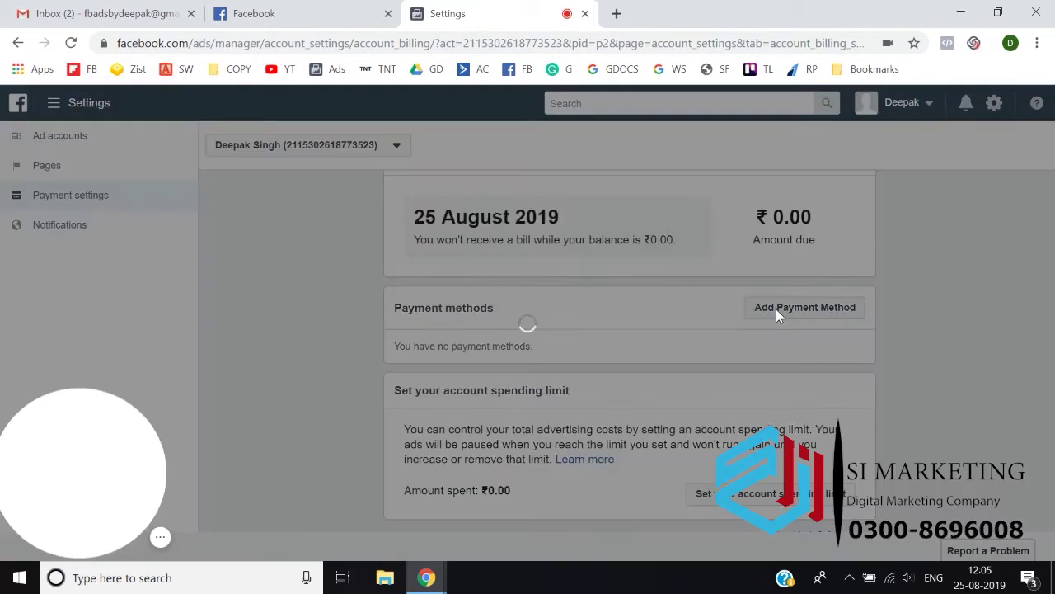
scroll(620, 351, "down", 3)
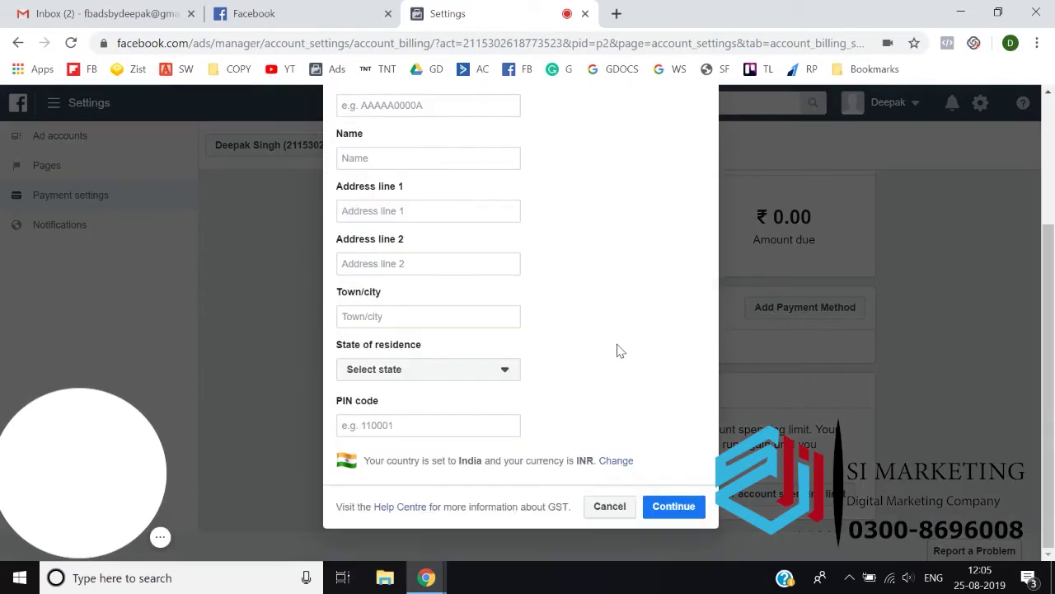
scroll(620, 352, "up", 3)
scroll(417, 228, "down", 1)
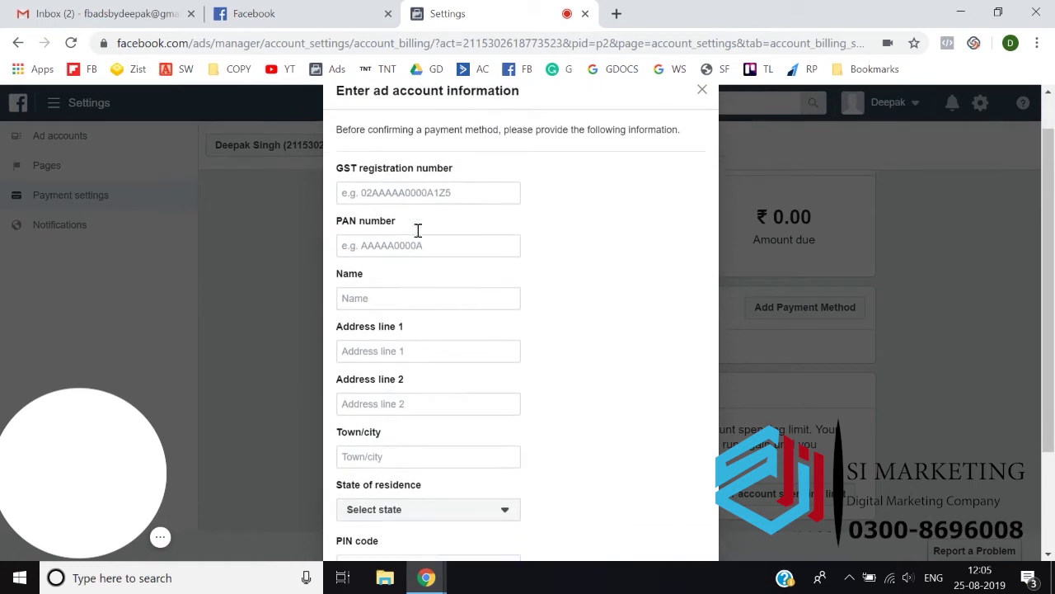
scroll(424, 322, "down", 2)
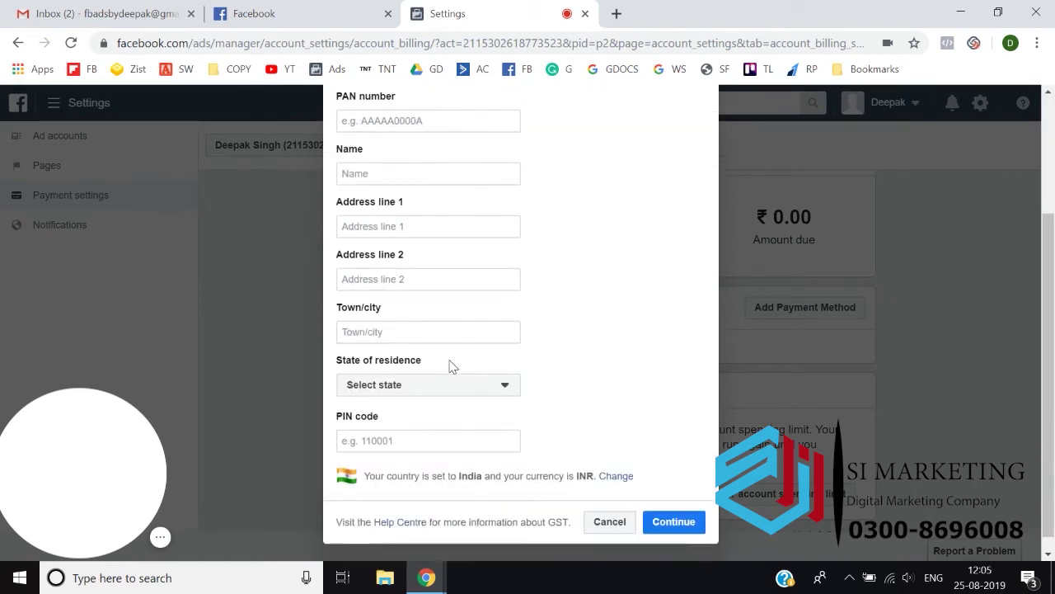
scroll(453, 366, "up", 3)
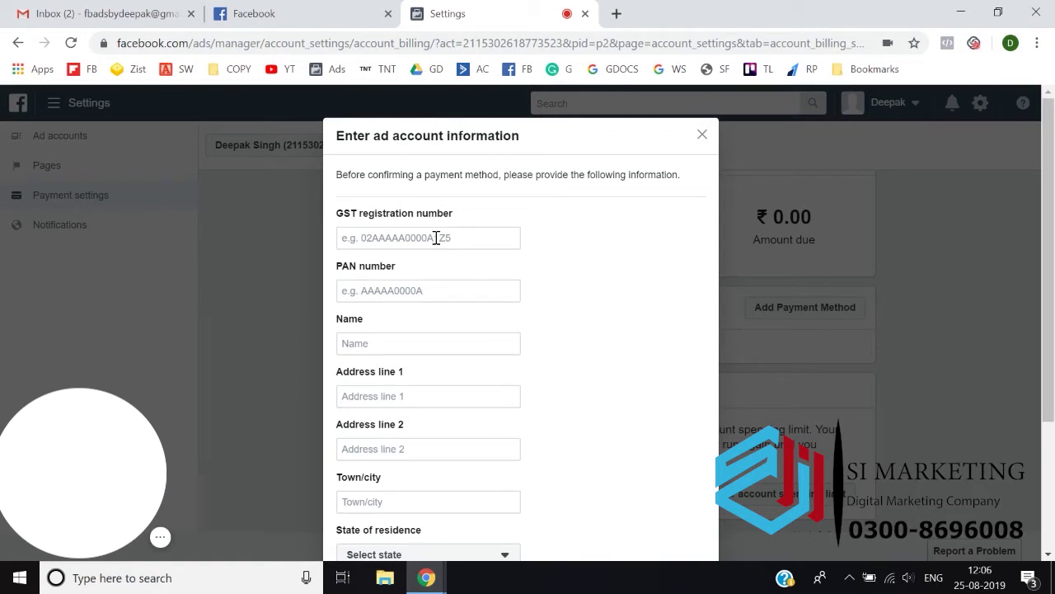
scroll(436, 237, "down", 3)
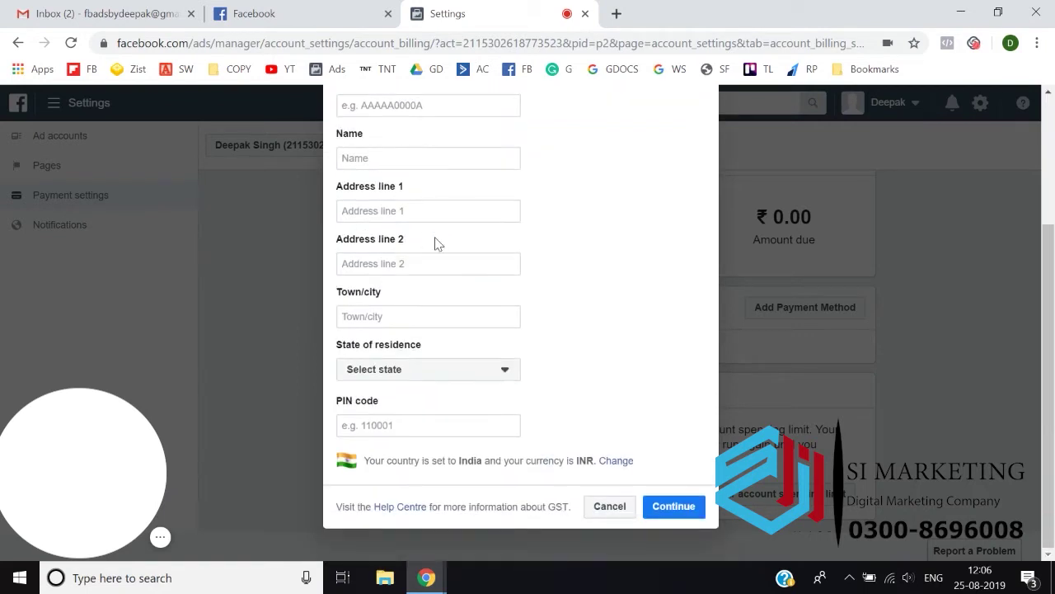
left_click(670, 503)
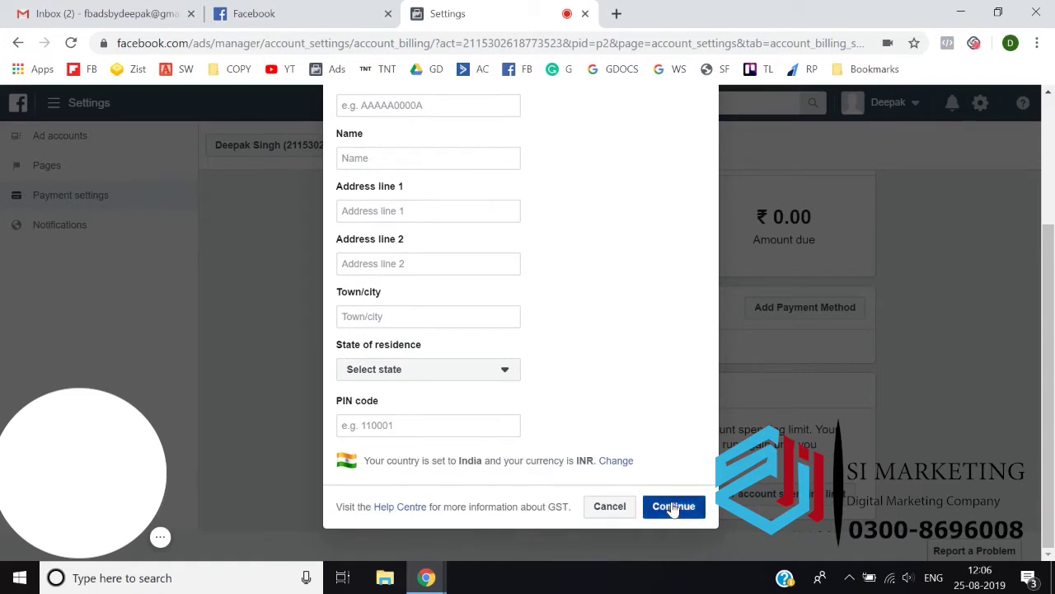
Set the GST state of residence to Delhi and submit the details
left_click(484, 379)
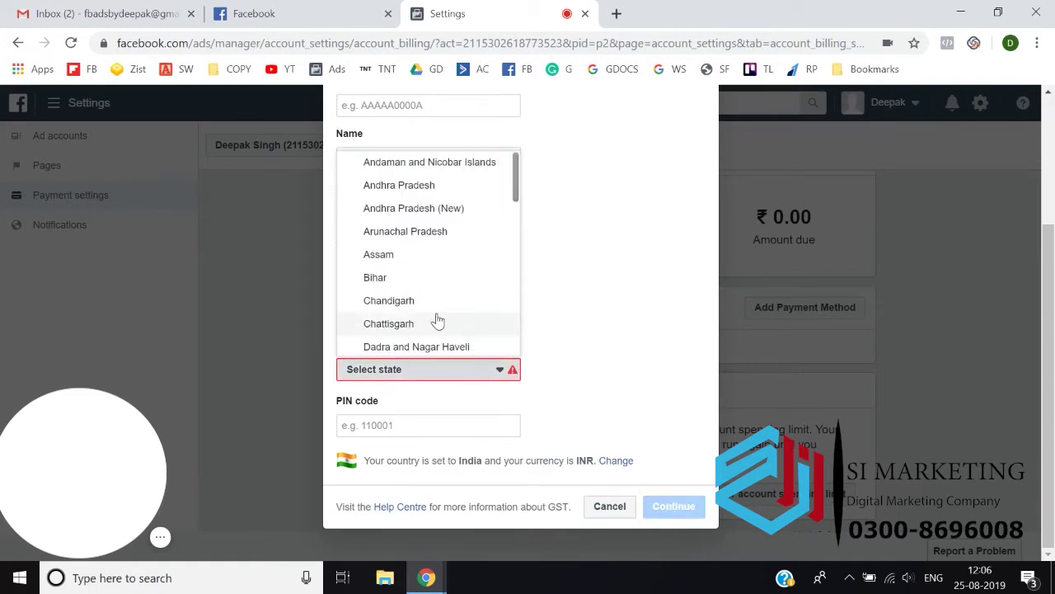
scroll(437, 319, "down", 3)
scroll(437, 319, "down", 2)
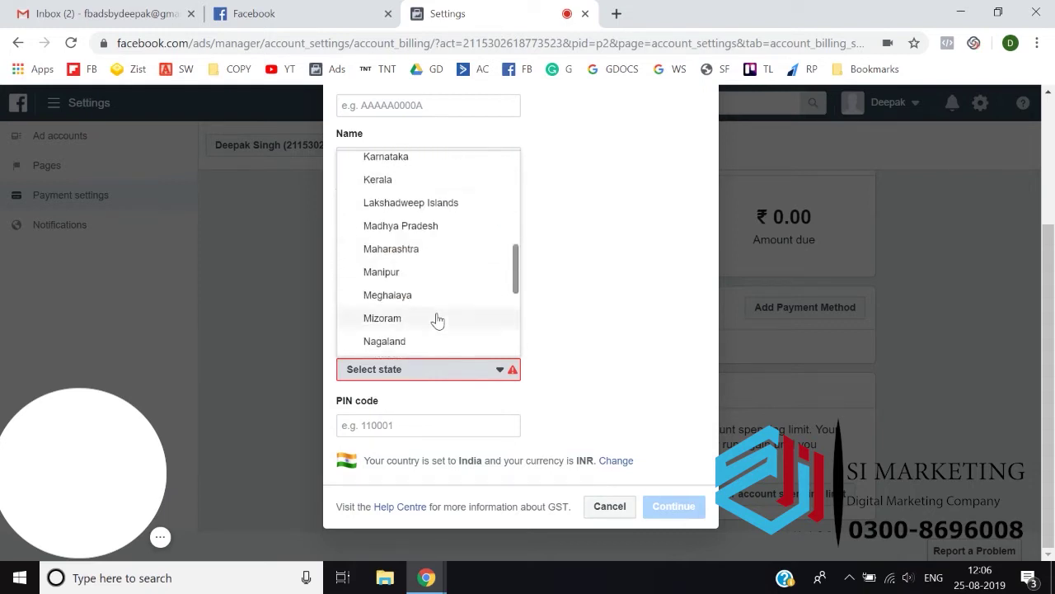
scroll(437, 320, "up", 3)
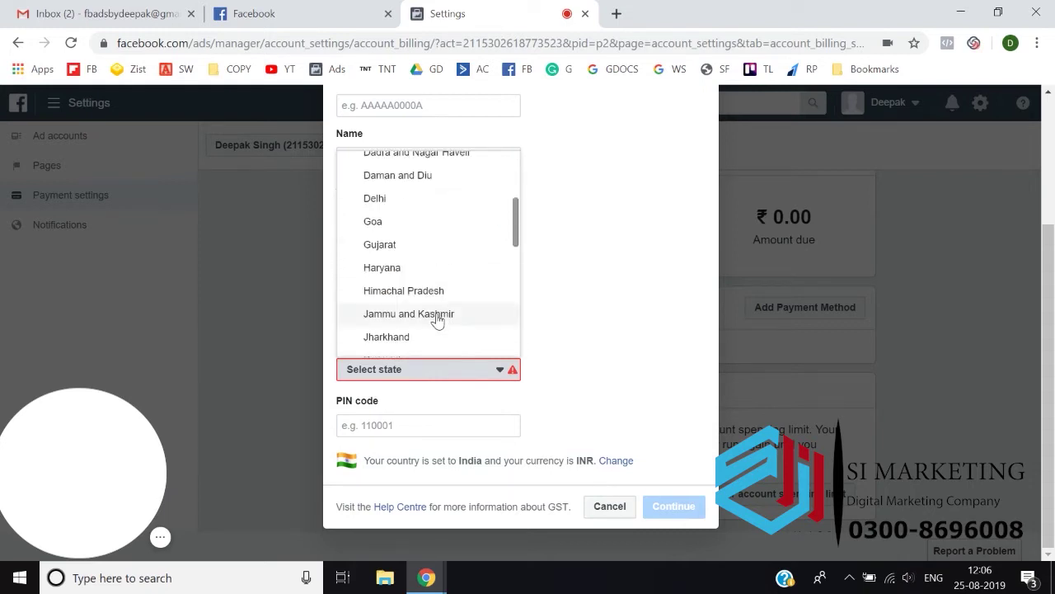
left_click(420, 200)
left_click(676, 509)
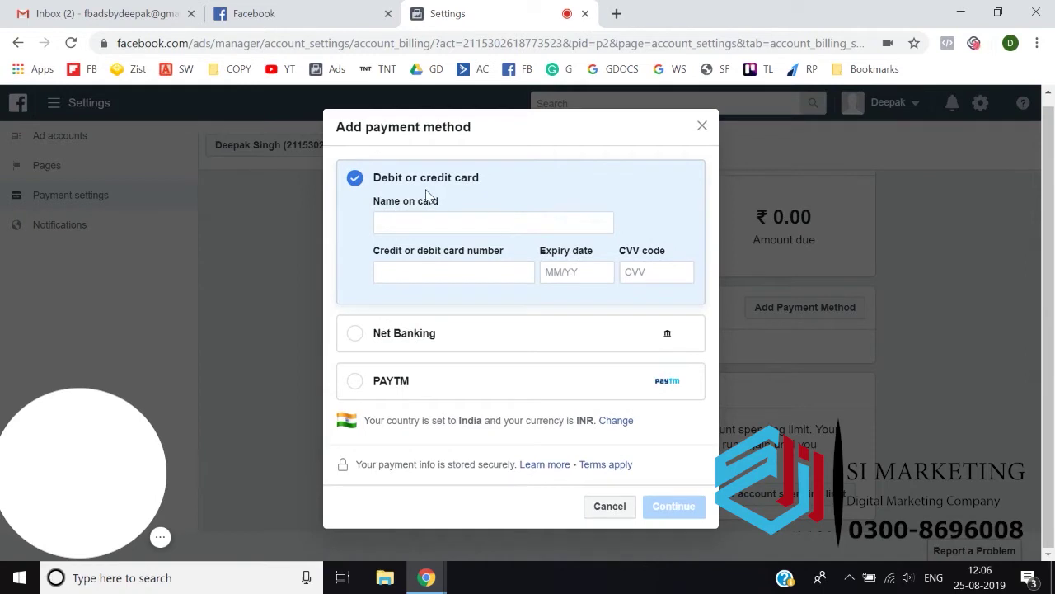
Compare the payment options, settle on PAYTM, and continue past the add-money explanation
left_click(423, 339)
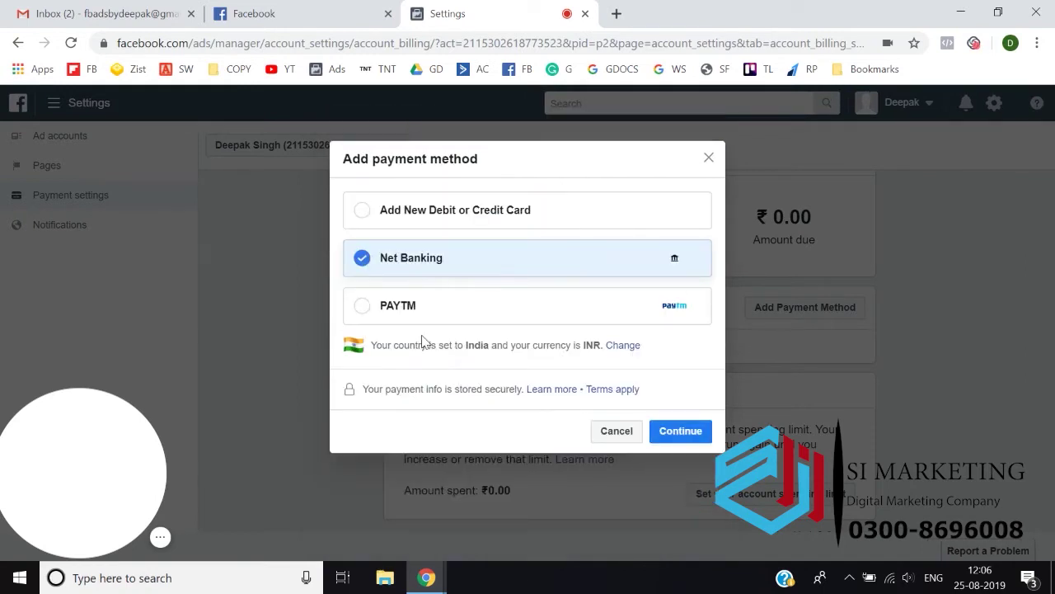
left_click(429, 310)
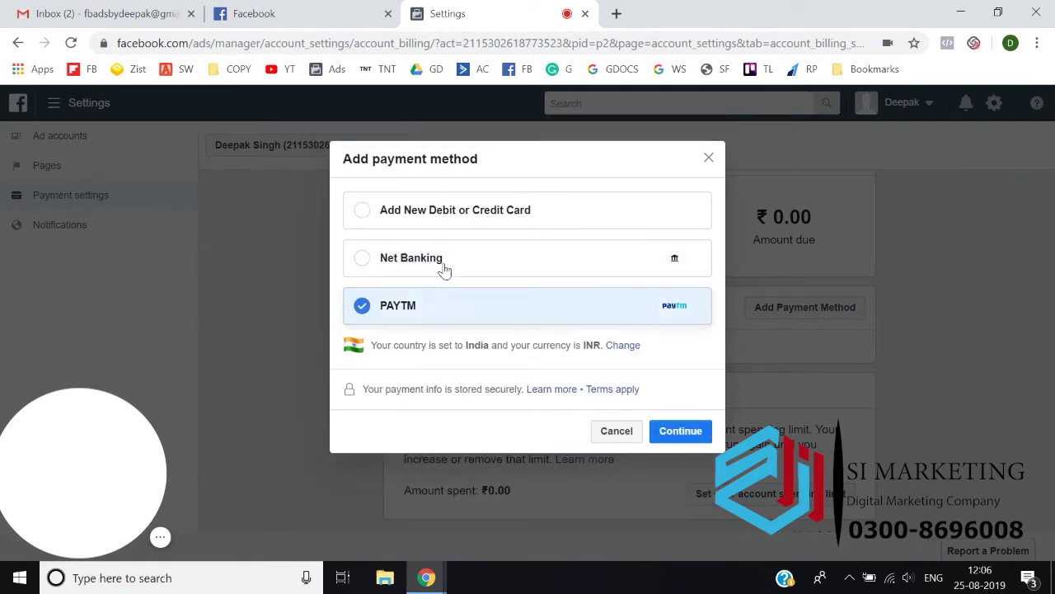
left_click(465, 213)
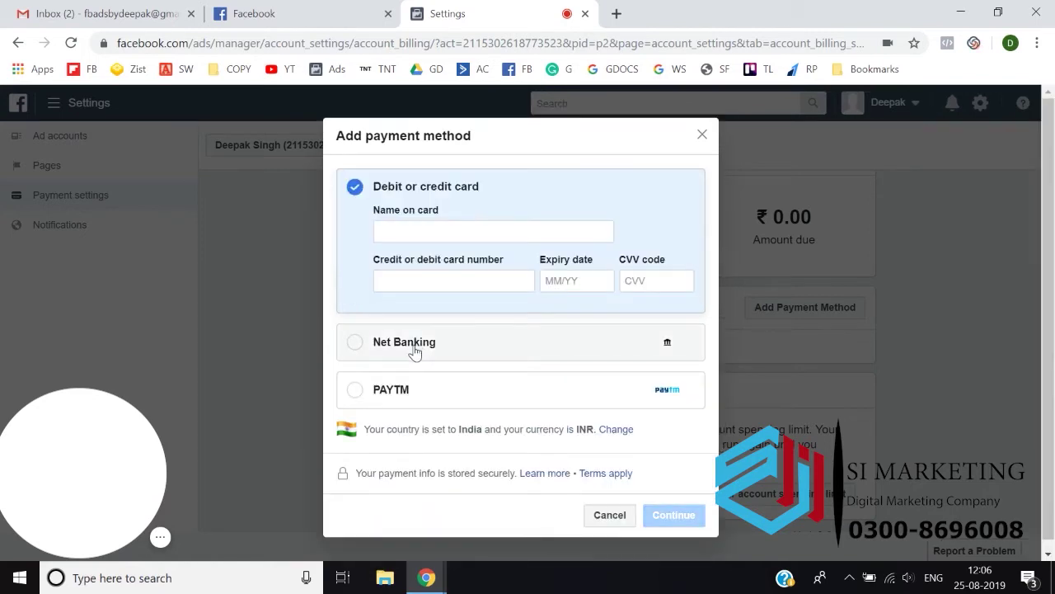
left_click(415, 347)
left_click(417, 326)
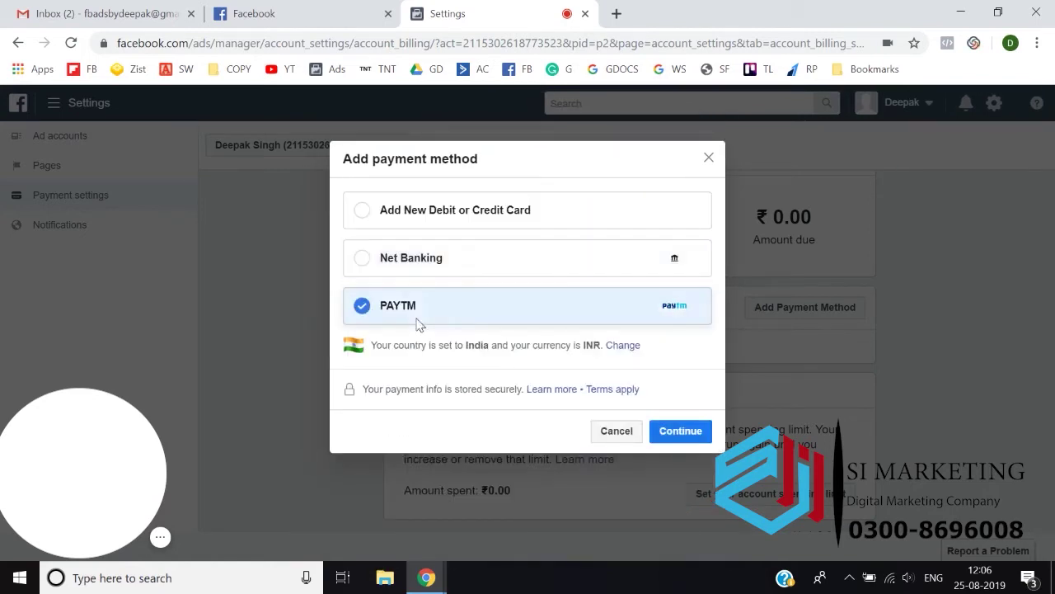
left_click(433, 256)
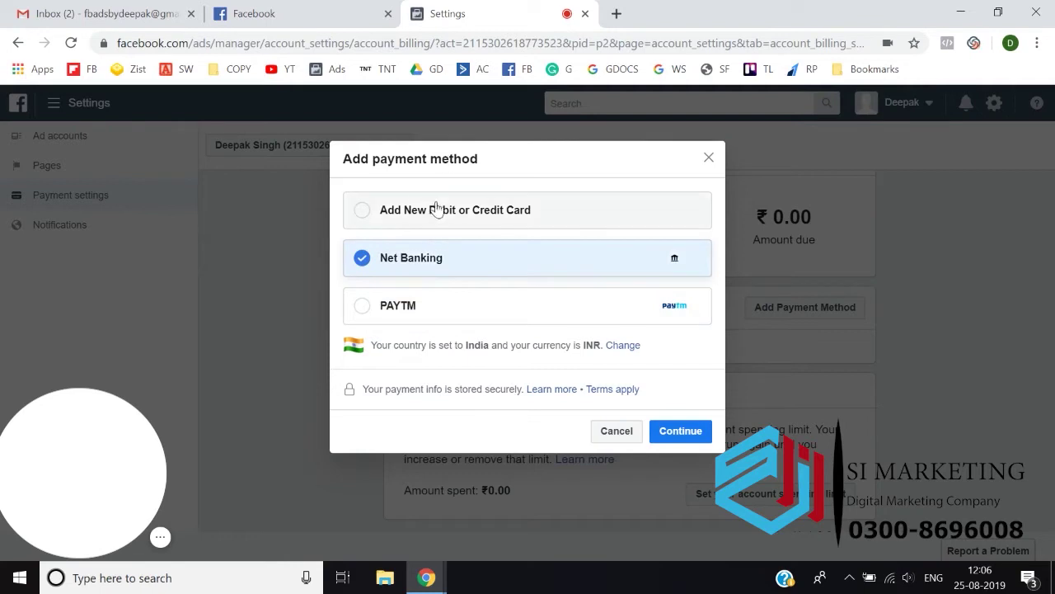
left_click(436, 209)
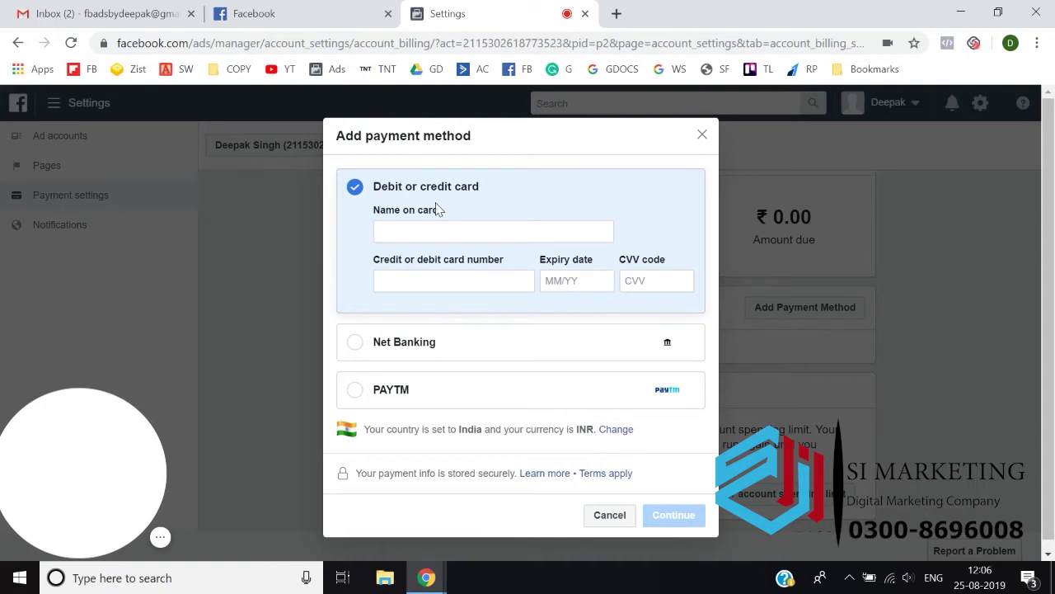
left_click(389, 342)
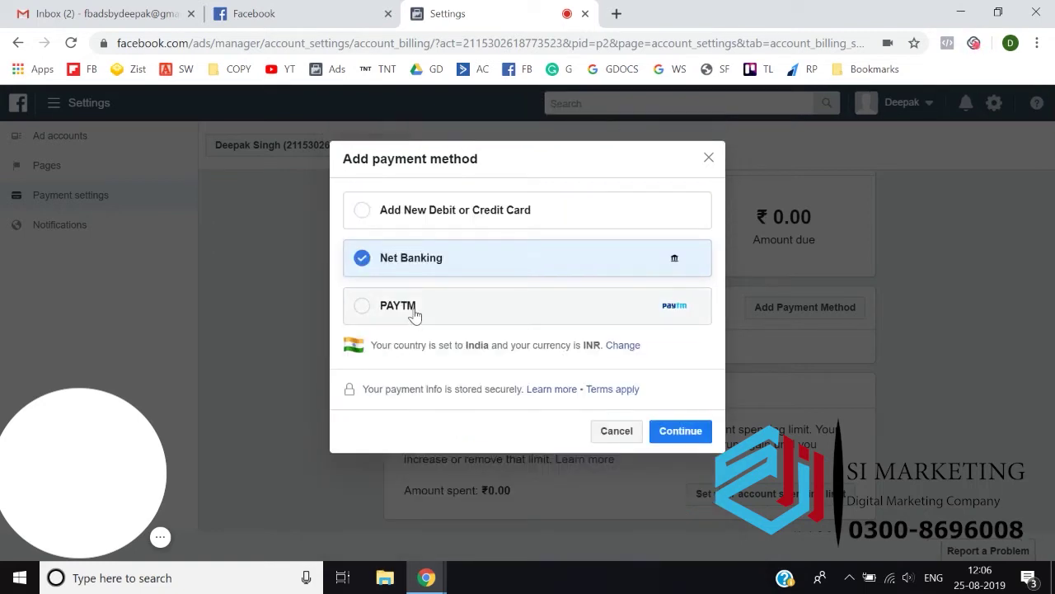
left_click(415, 309)
left_click(452, 216)
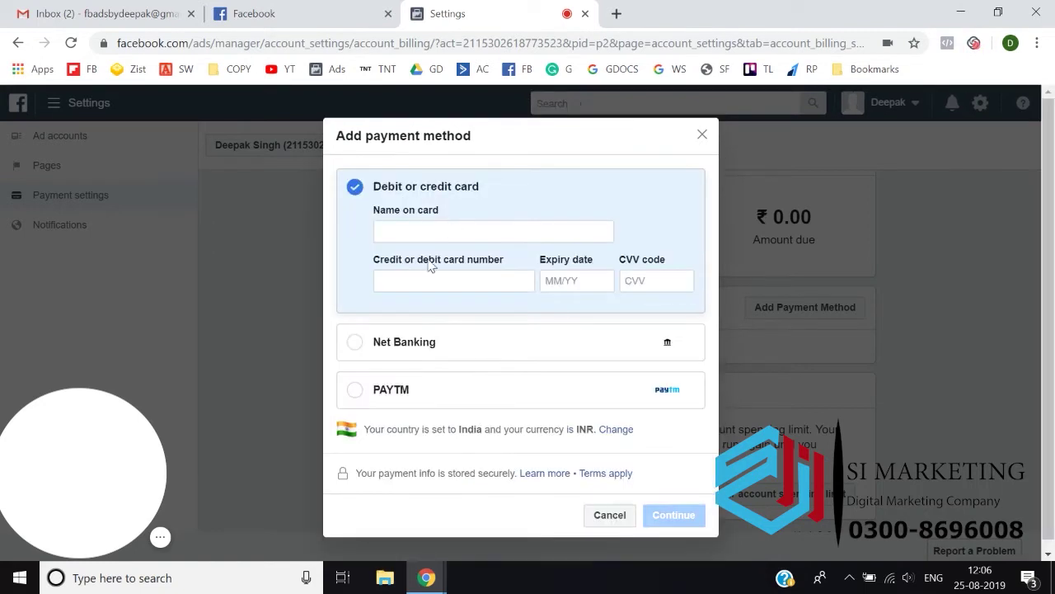
left_click(414, 353)
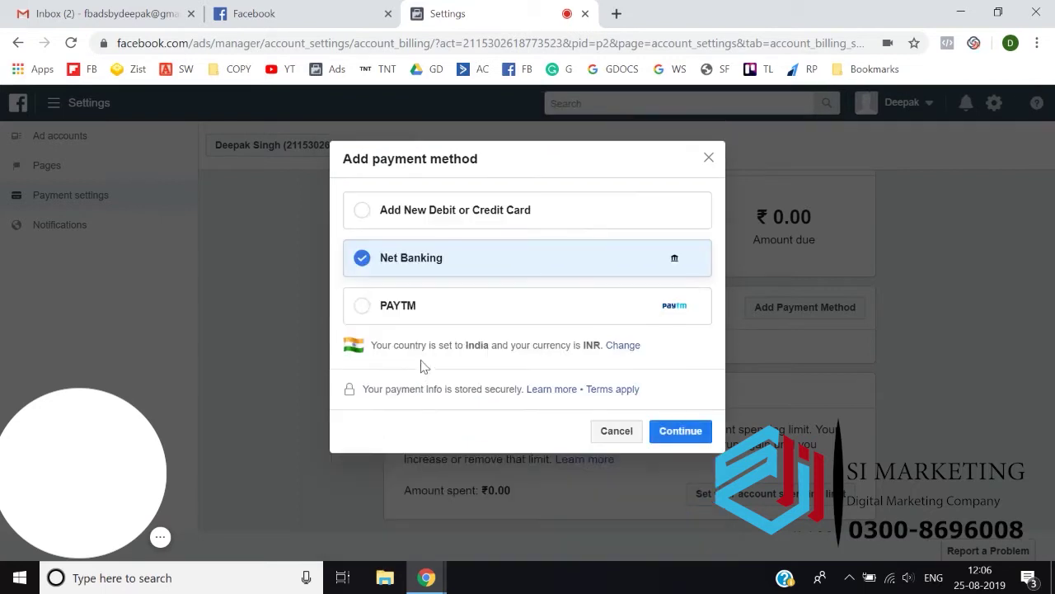
left_click(438, 306)
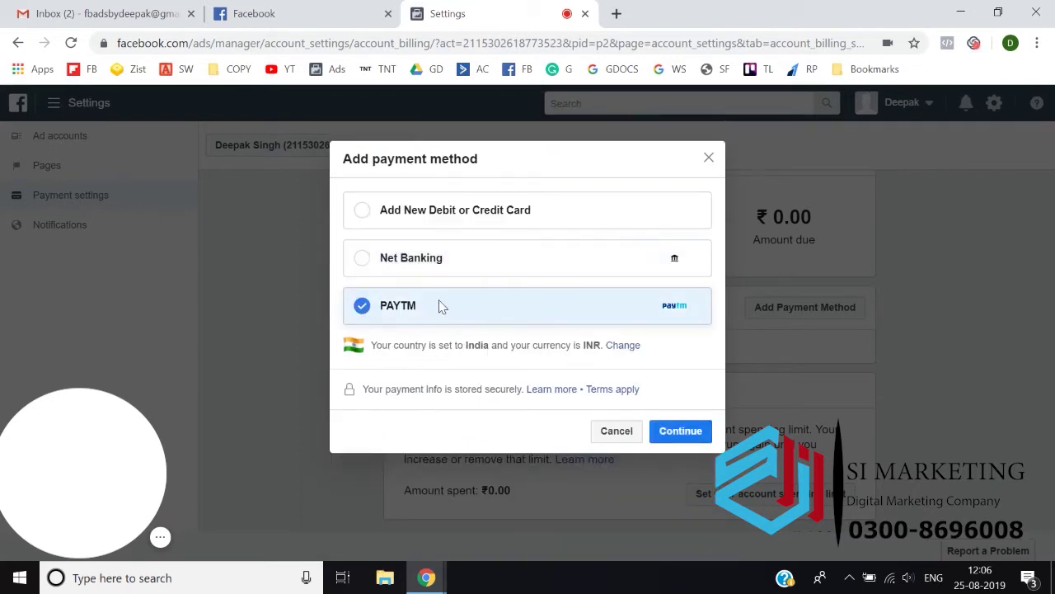
left_click(694, 432)
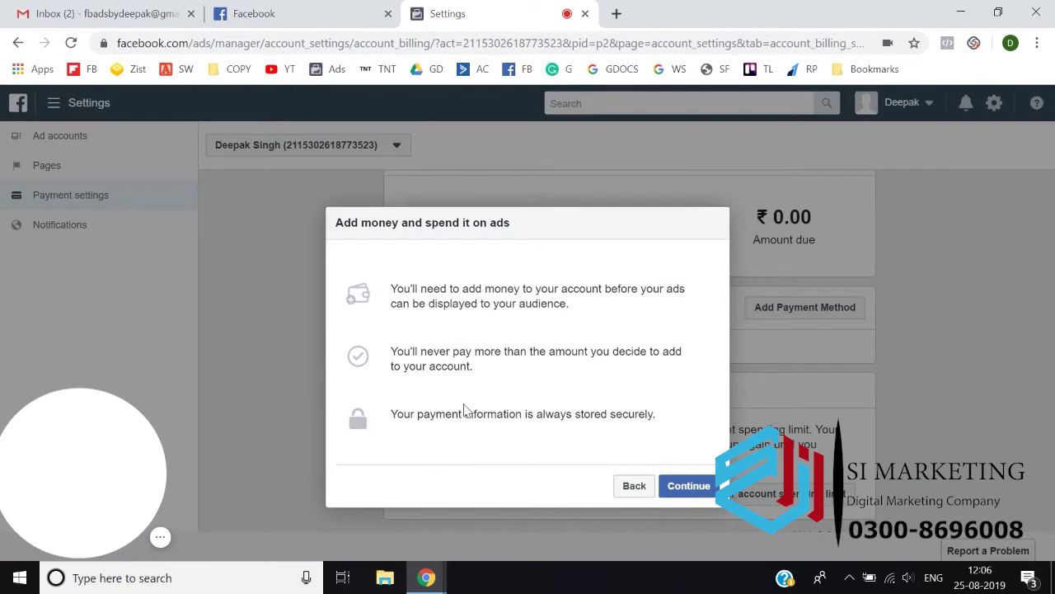
left_click(691, 486)
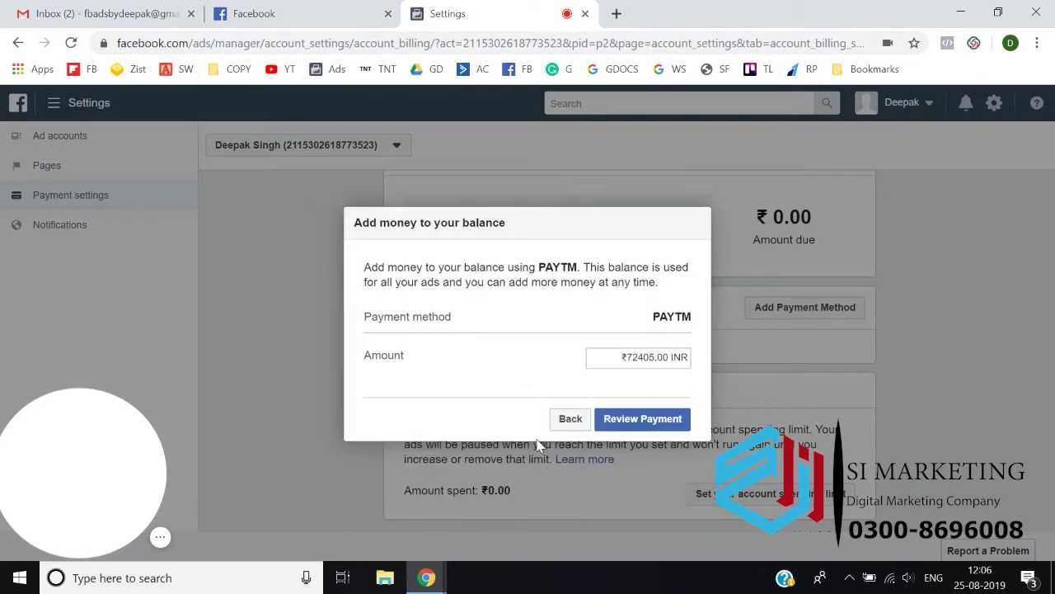
Top up ₹100 via PAYTM, make the payment, and return to billing
left_click(657, 356)
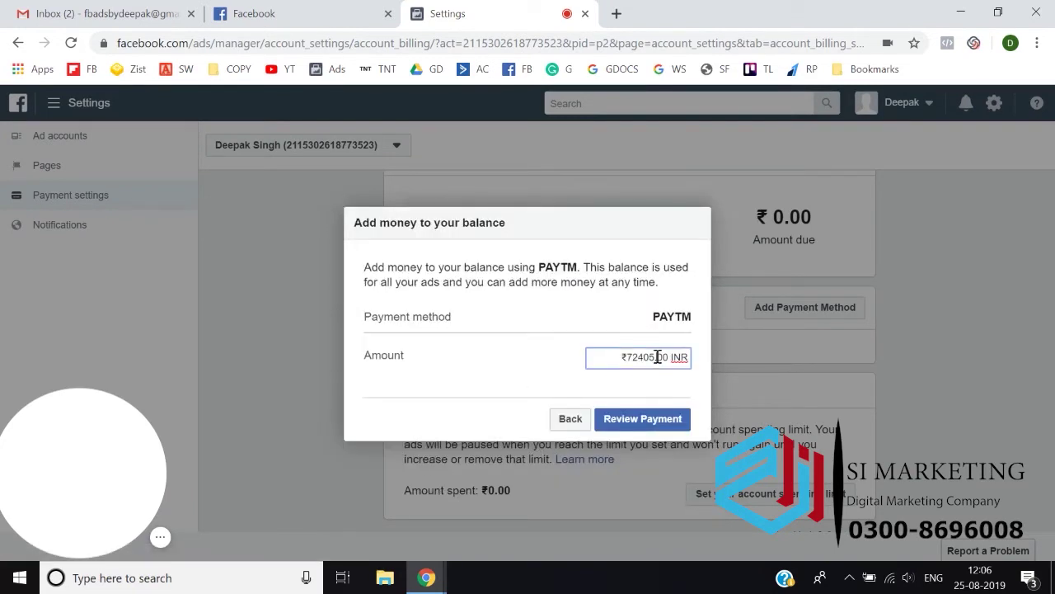
key("ctrl+a")
type("100")
left_click(644, 419)
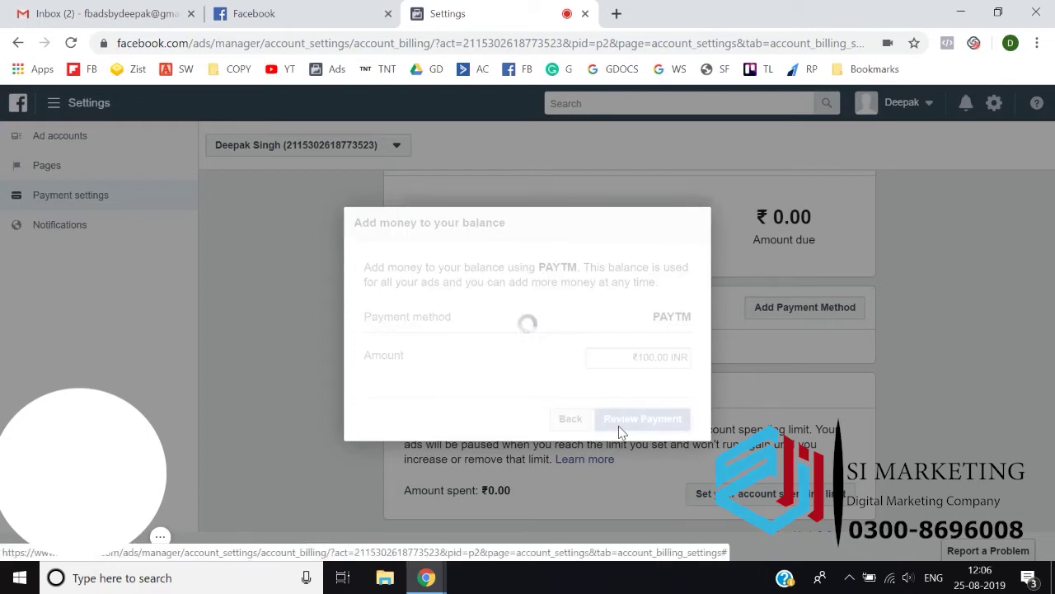
left_click(672, 366)
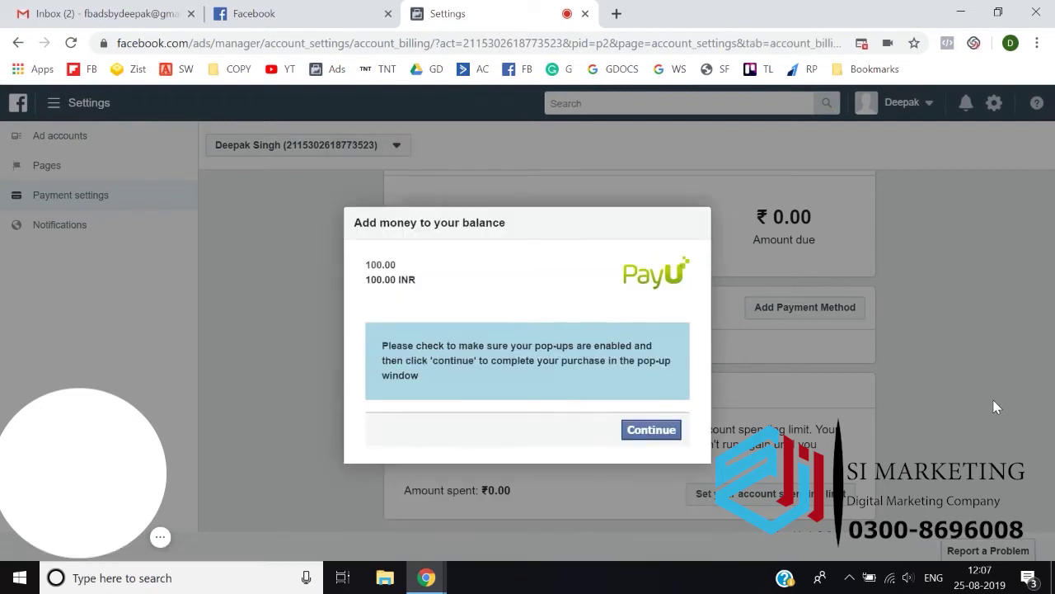
left_click(18, 42)
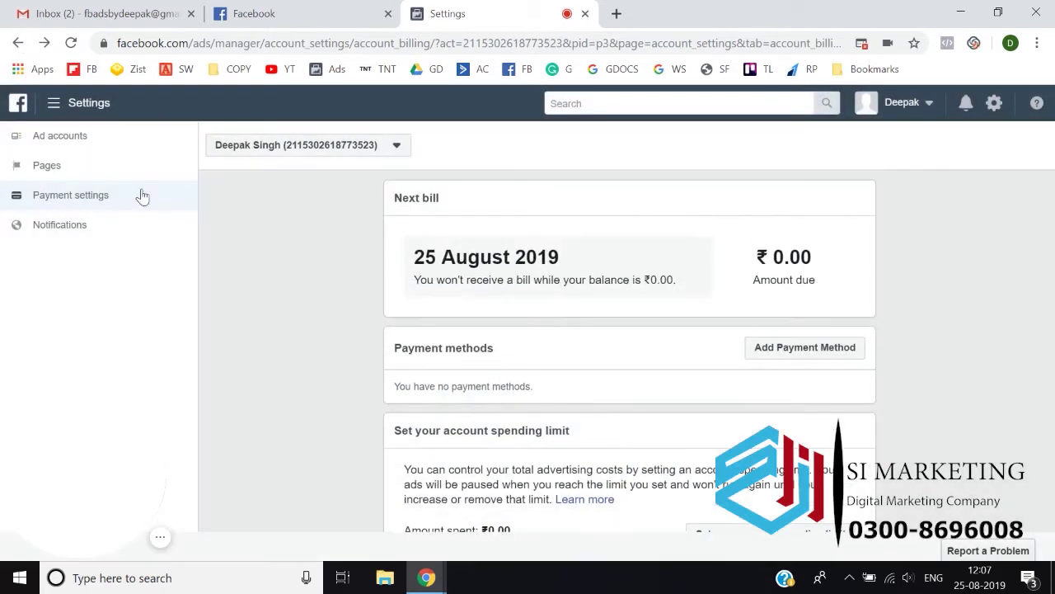
Open the ad account settings and start adding a person under Ad account roles
left_click(83, 153)
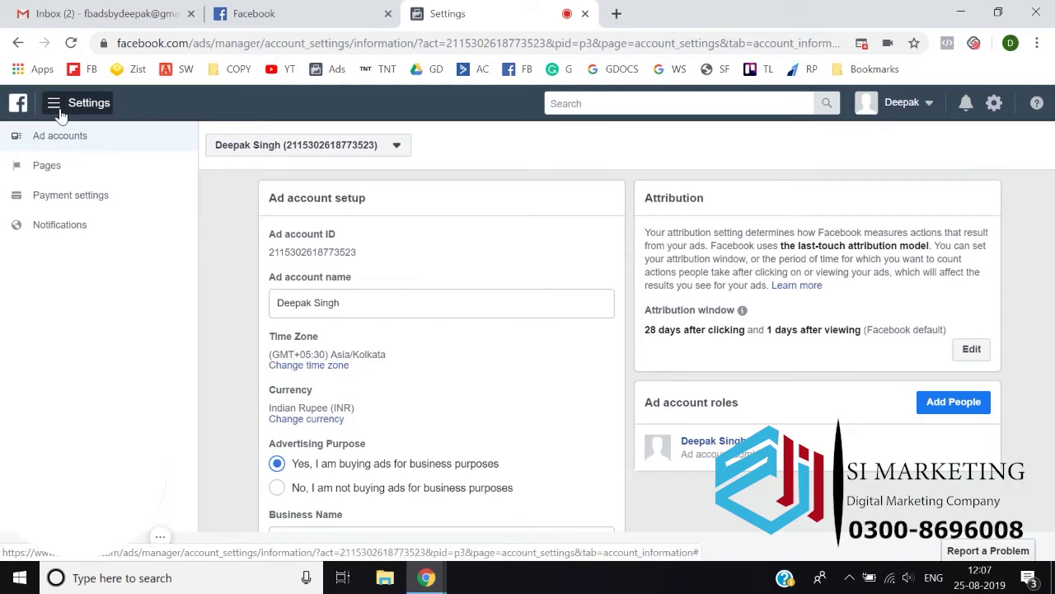
scroll(492, 271, "down", 2)
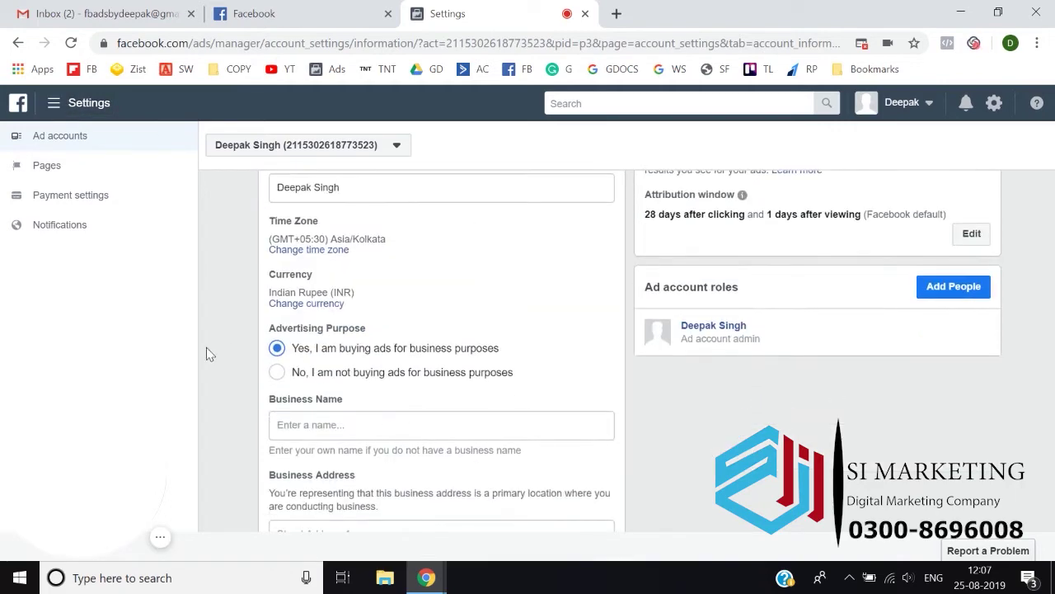
scroll(206, 347, "up", 2)
scroll(650, 376, "down", 1)
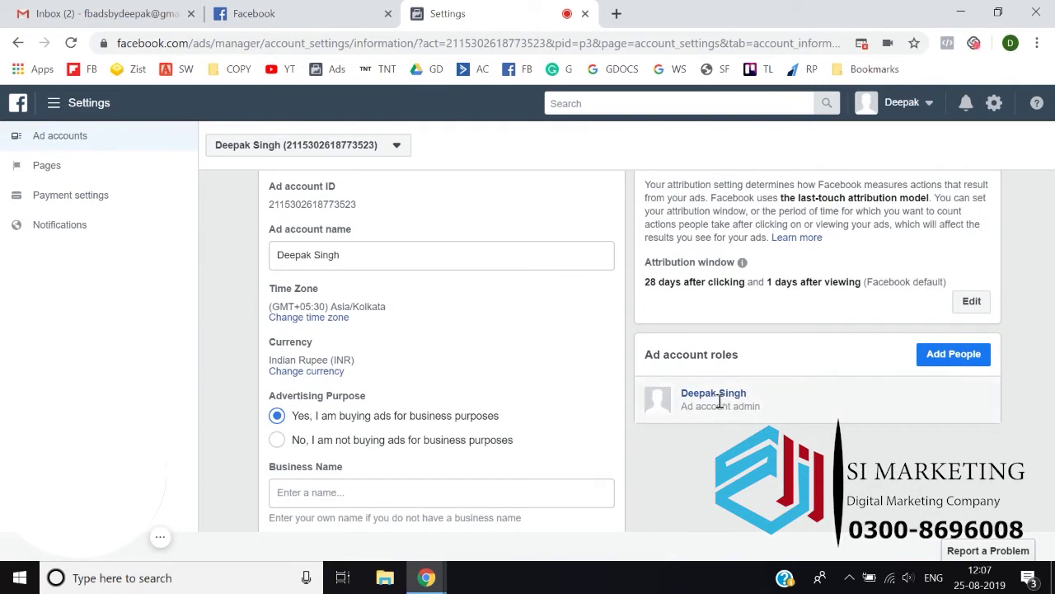
scroll(728, 432, "up", 1)
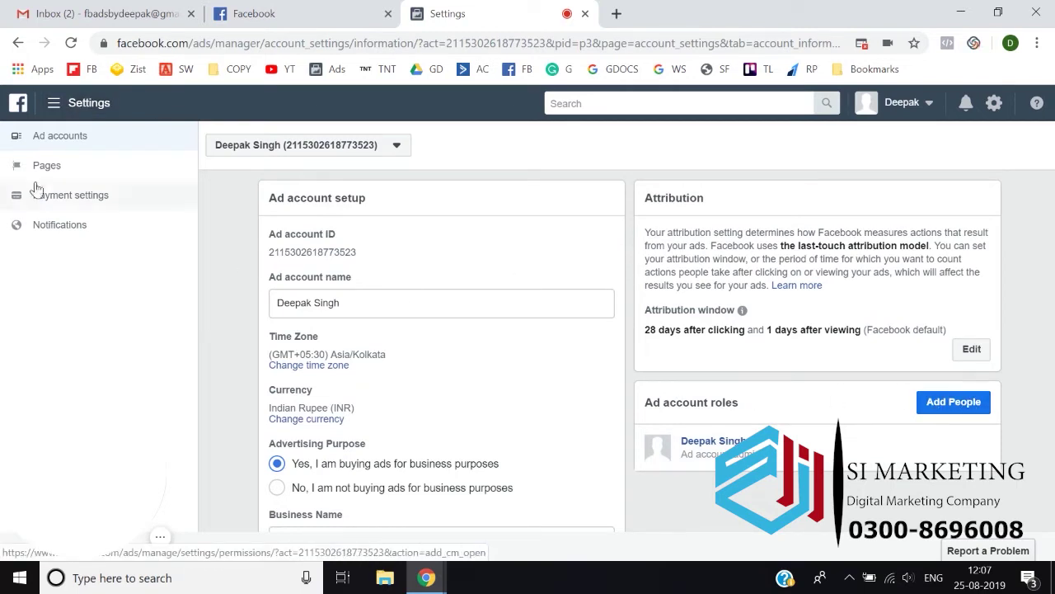
left_click(66, 105)
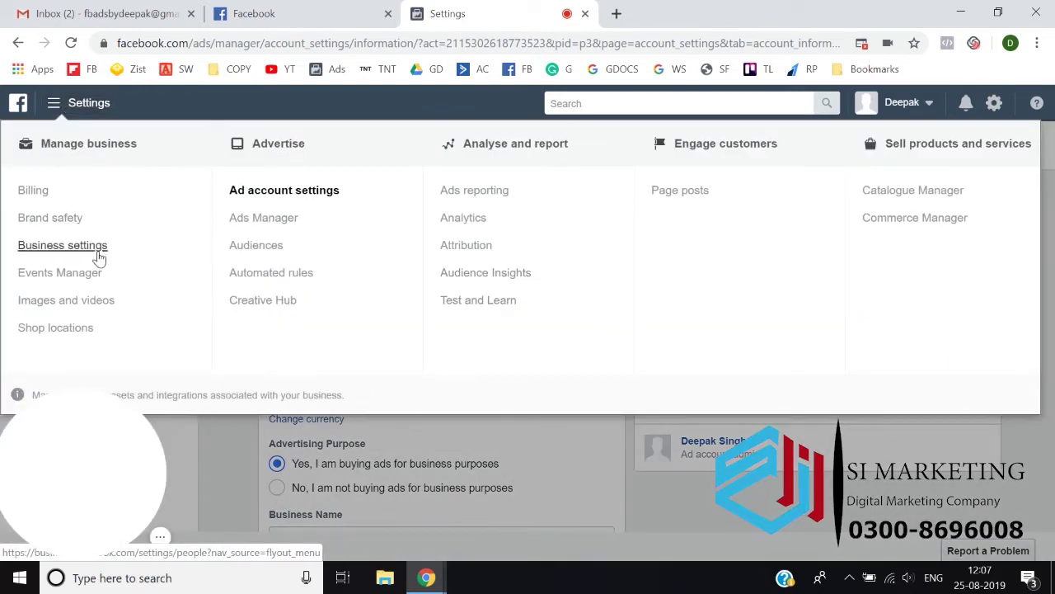
left_click(291, 203)
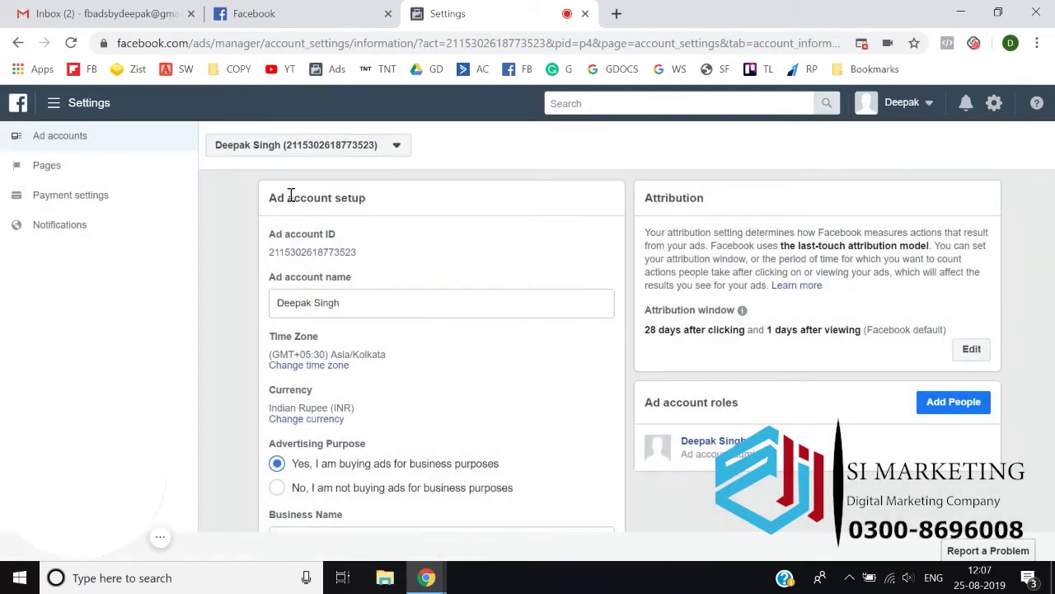
scroll(226, 266, "down", 1)
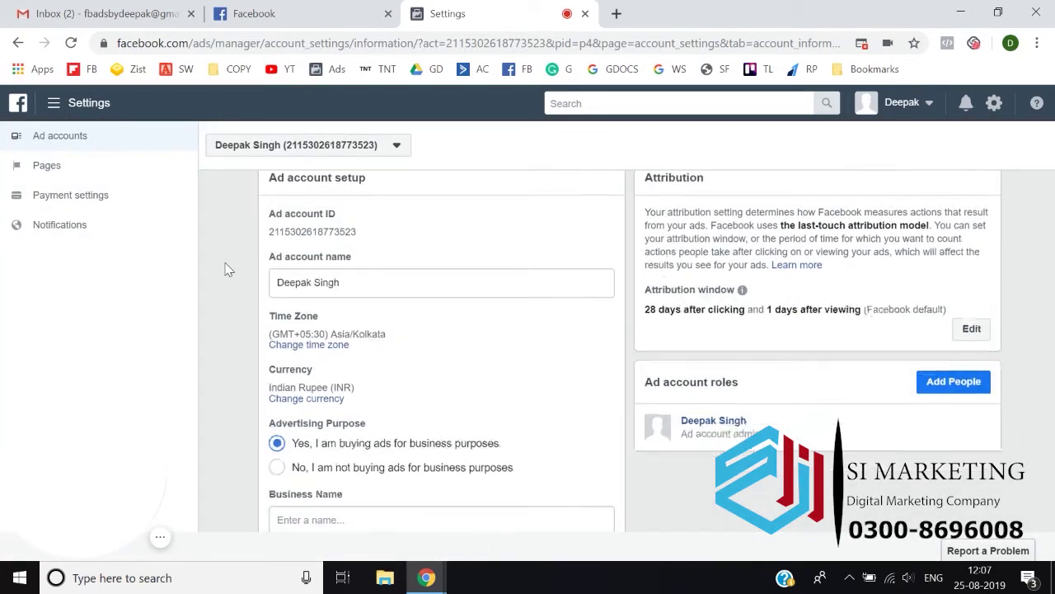
left_click(945, 333)
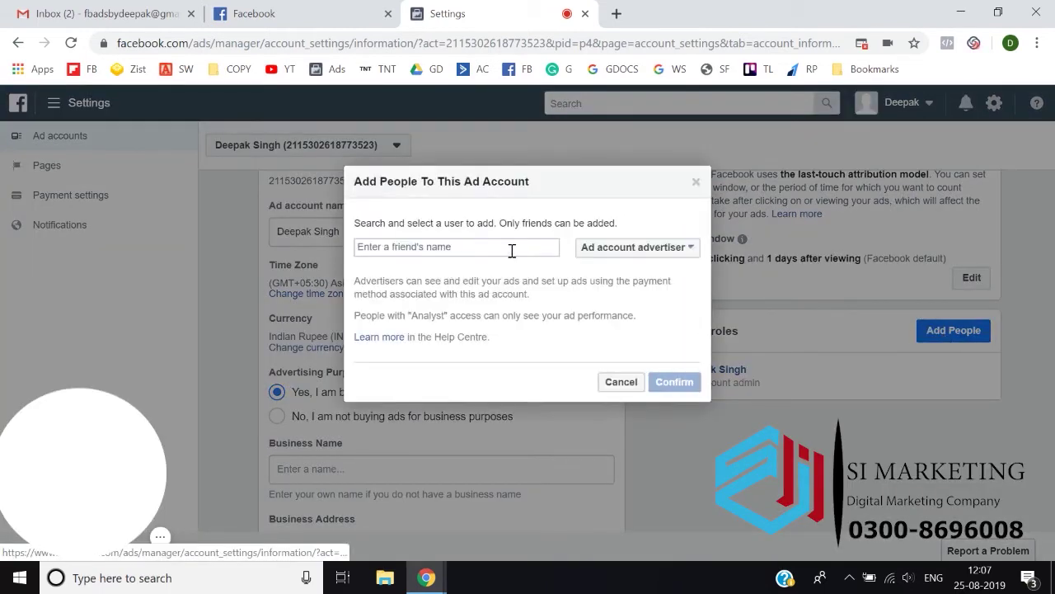
Type test text in the name field, check the role list, then close the dialog without inviting
left_click(512, 251)
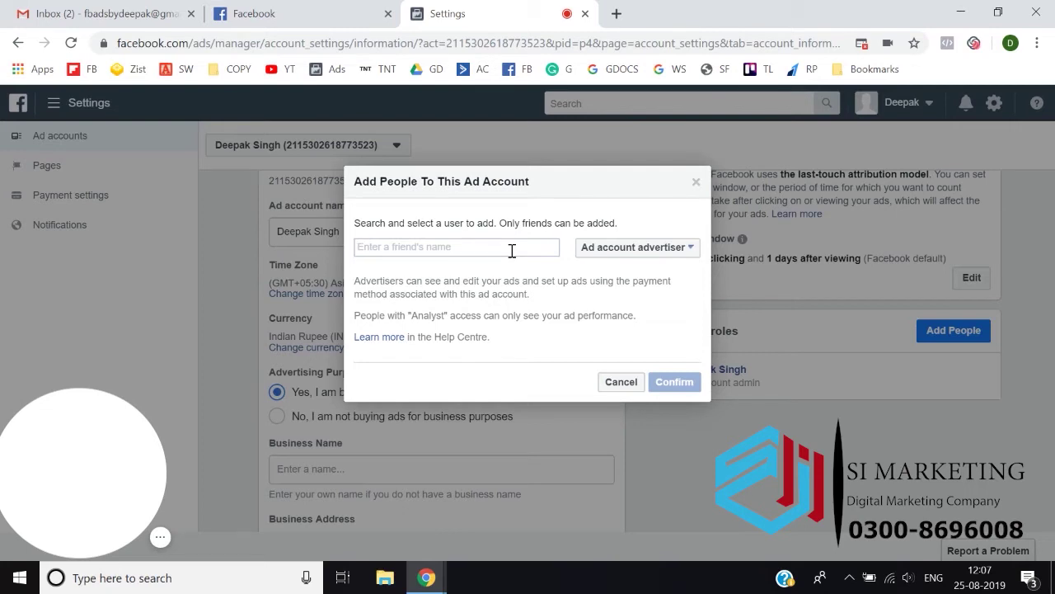
type("adgadf")
left_click(635, 249)
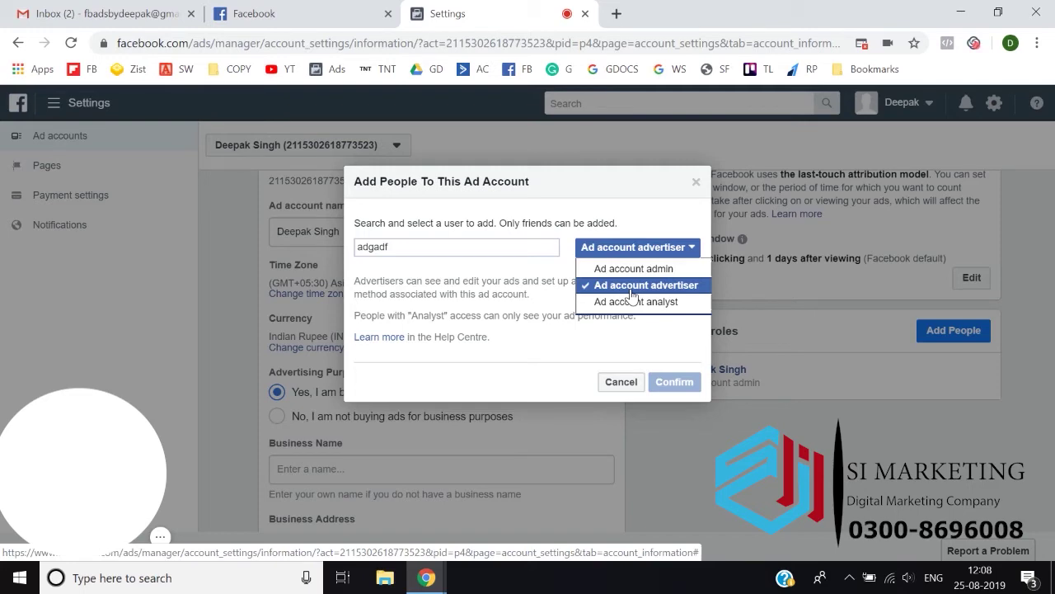
left_click(696, 181)
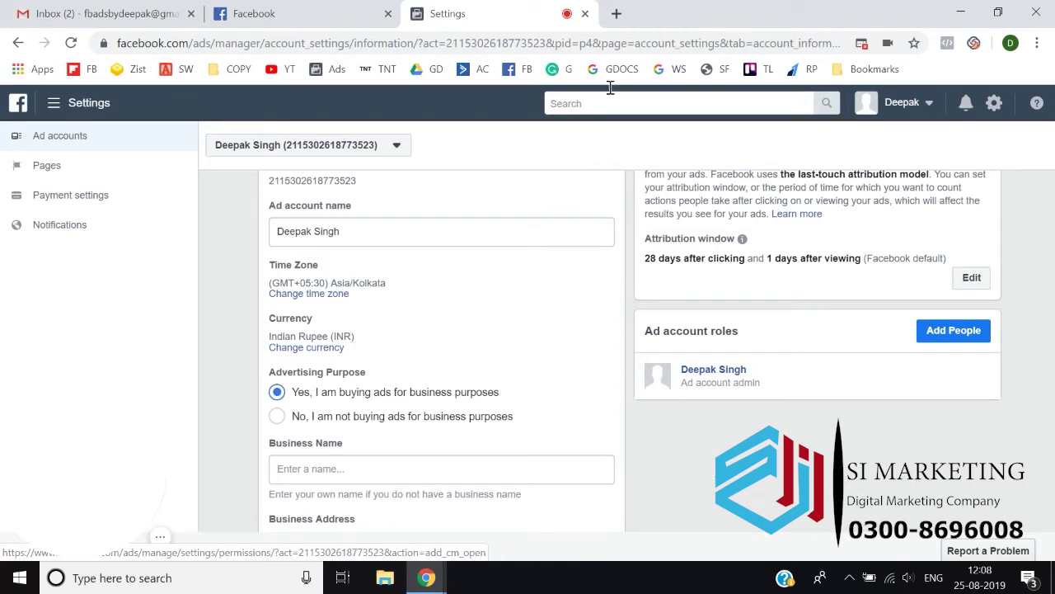
Load business.facebook.com in a new tab and open the Create your Business Manager account form
left_click(616, 14)
type("business")
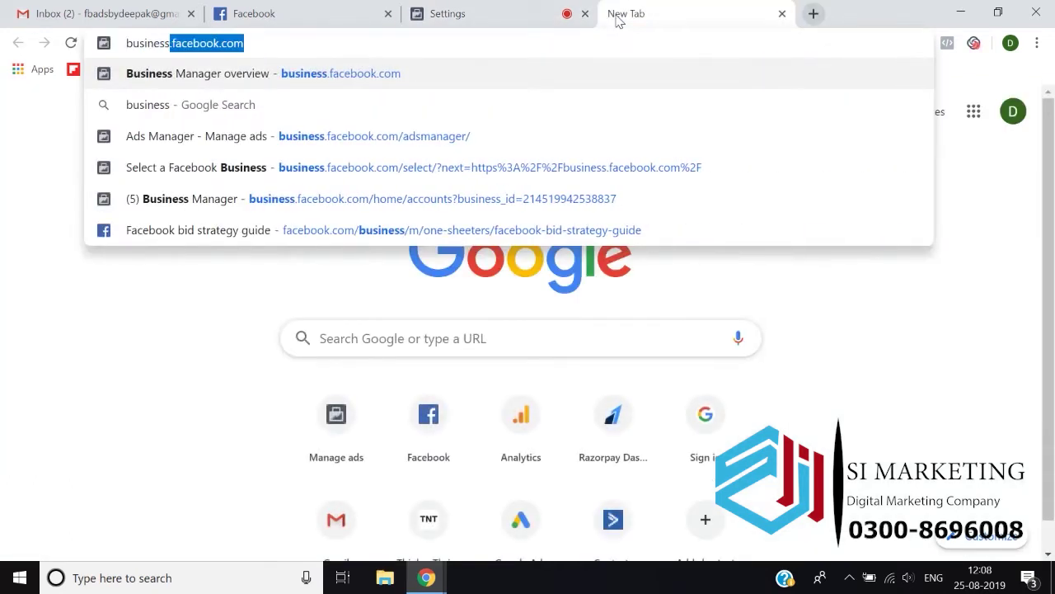
key("Right")
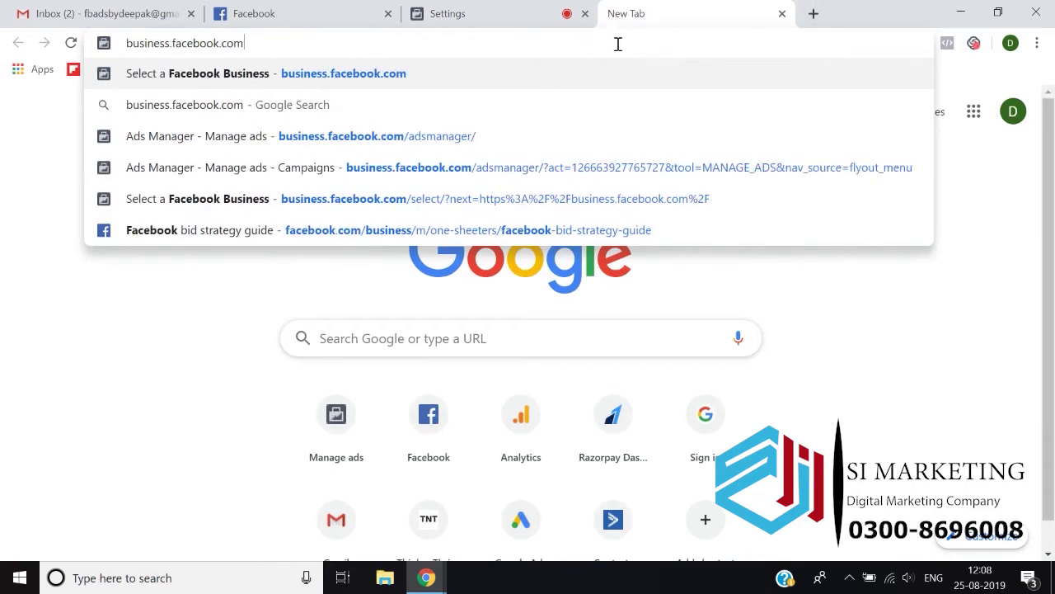
key("Return")
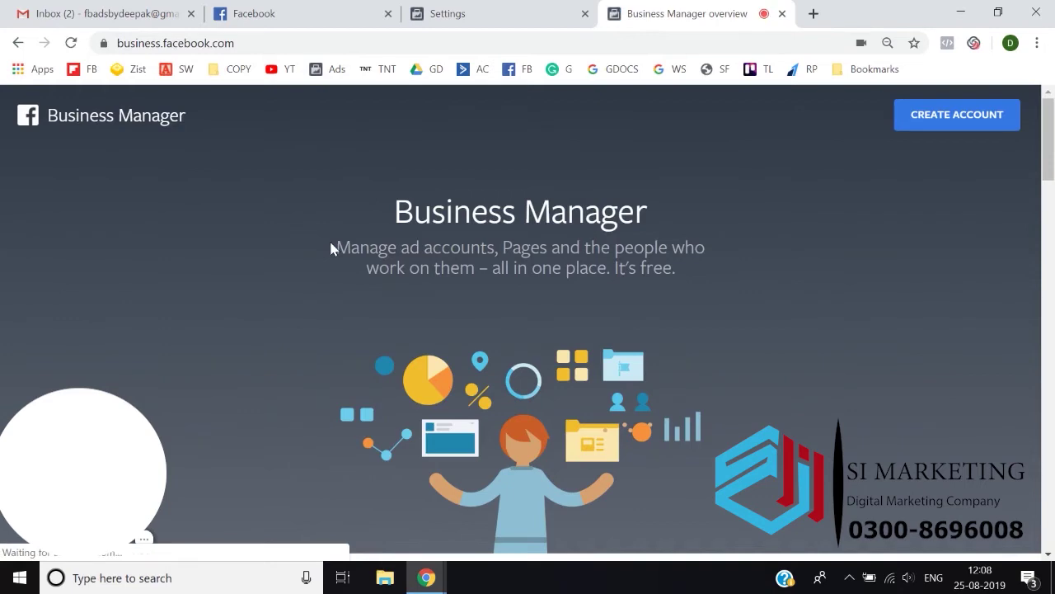
left_click(512, 12)
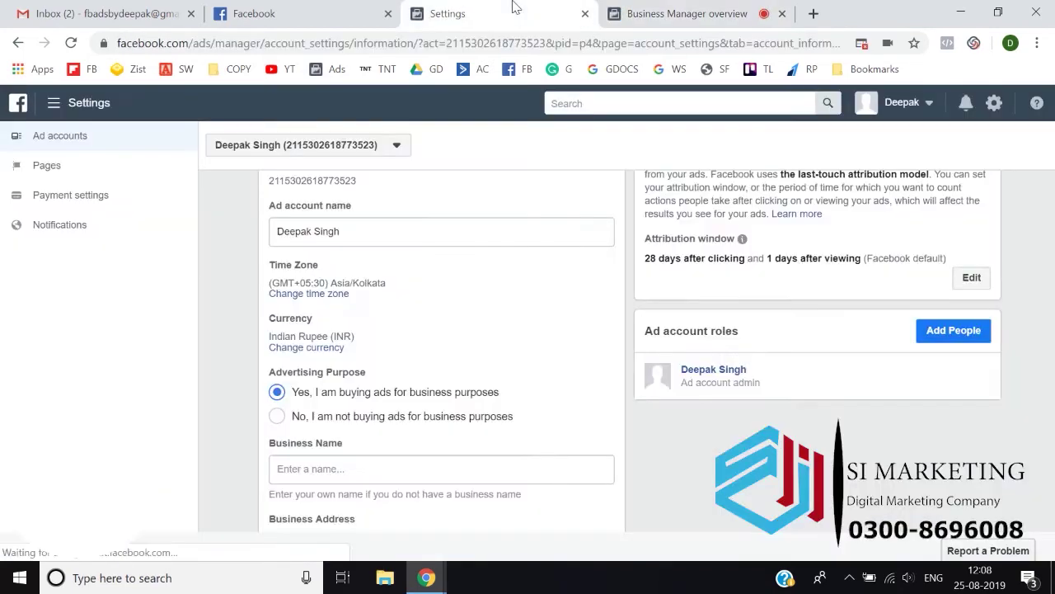
scroll(251, 357, "up", 1)
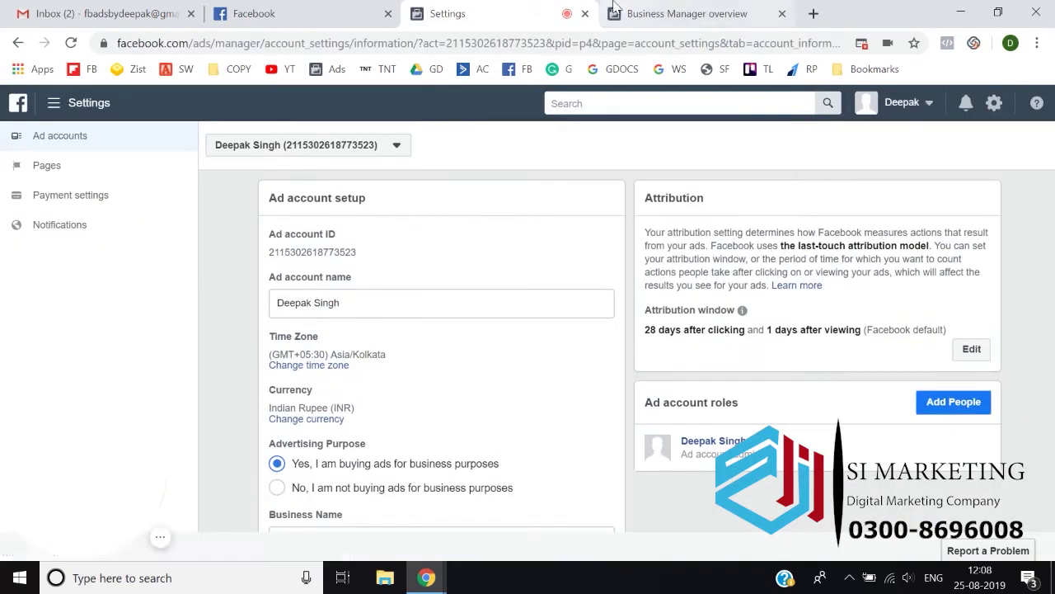
left_click(615, 8)
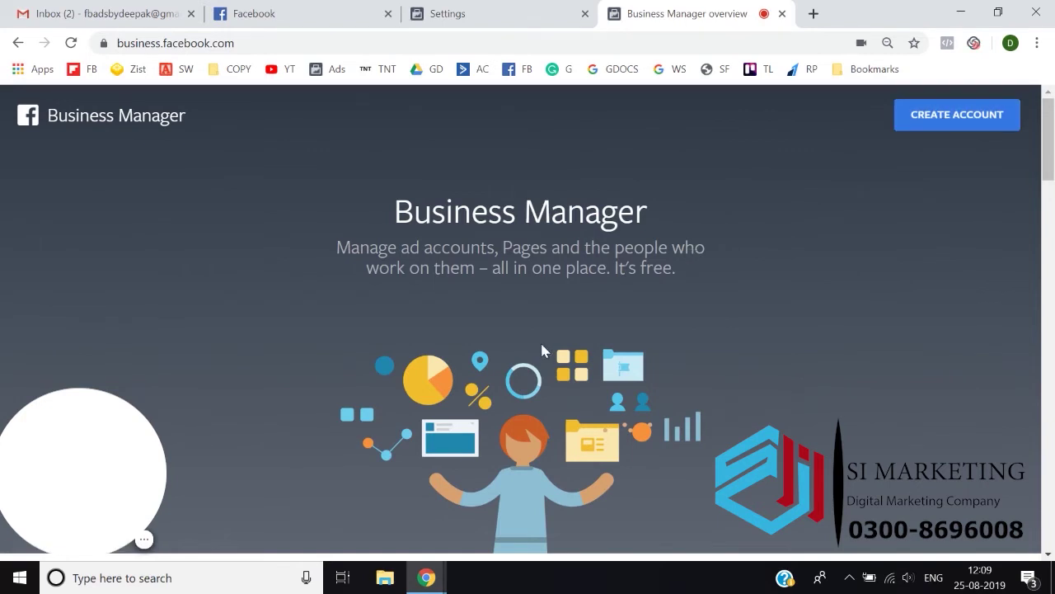
left_click(942, 114)
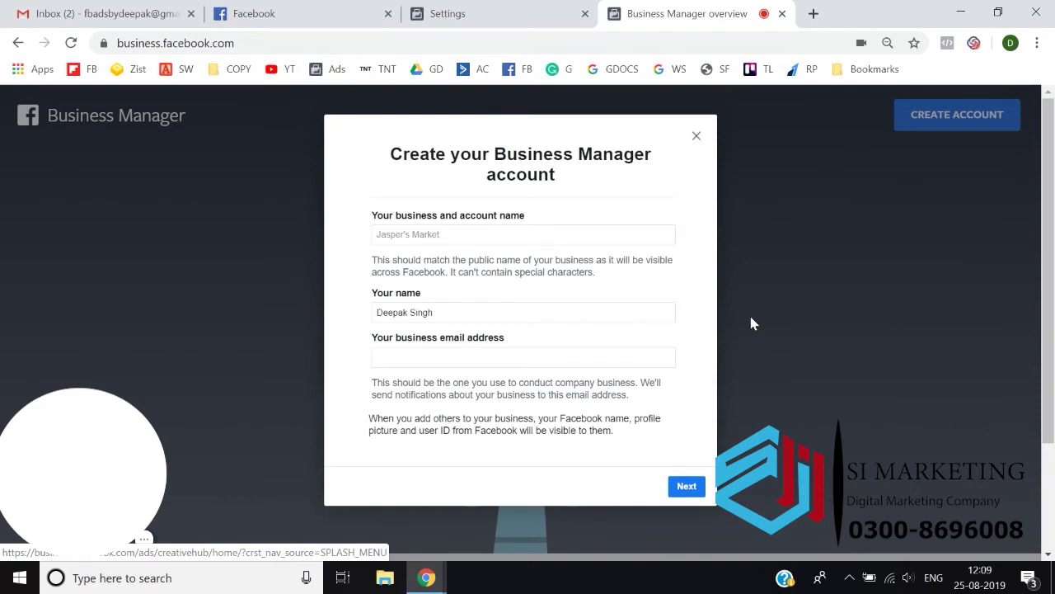
Enter '100 Days Facebopak' as the business name, then go to Gmail to find the email
left_click(530, 234)
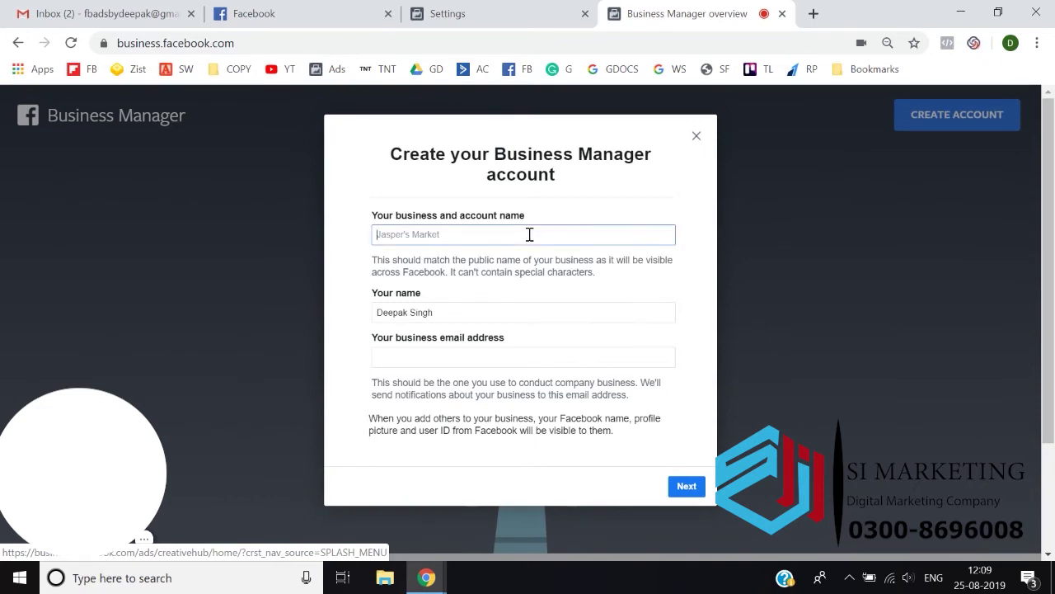
type("100 ")
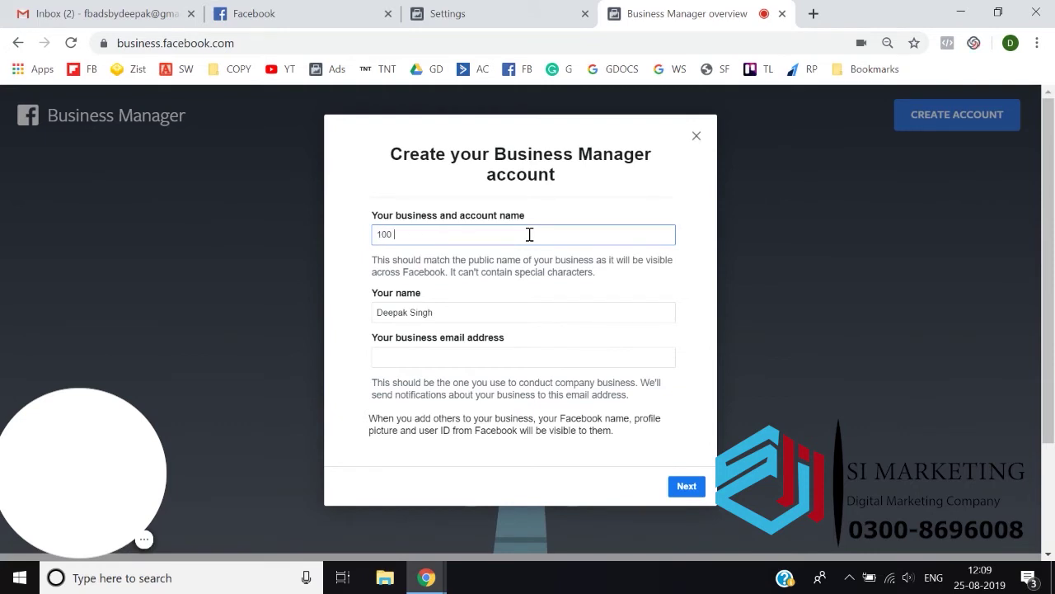
type("Days Facebook Ads Course By Dee")
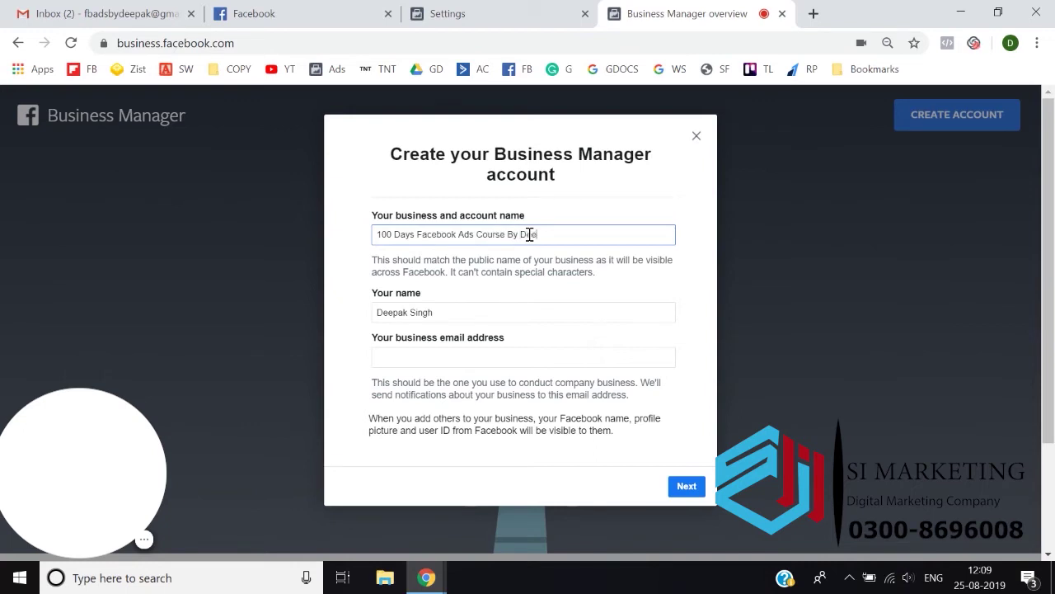
type("pak")
left_click(467, 311)
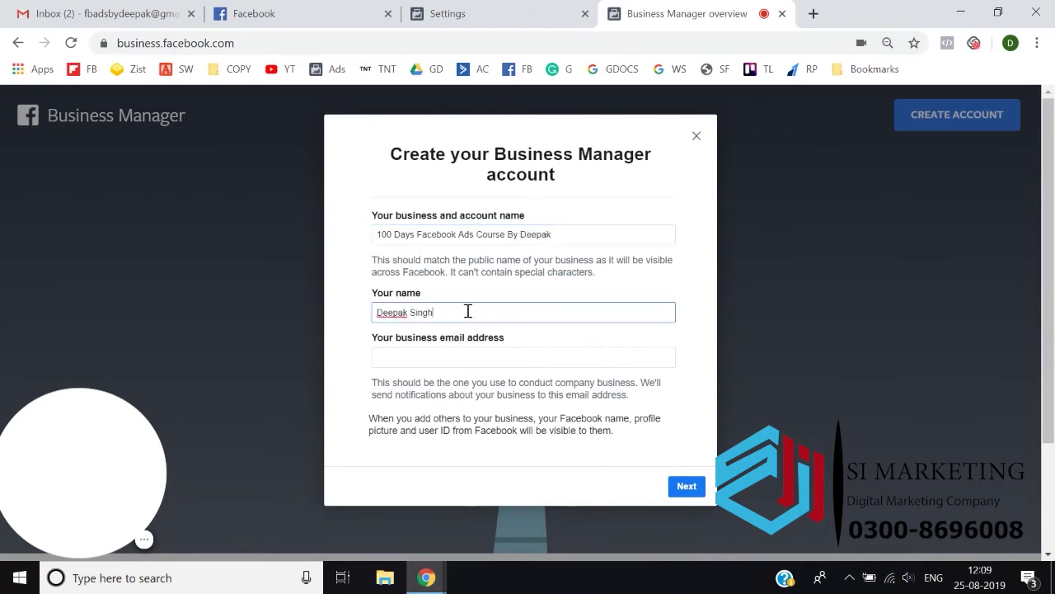
scroll(467, 311, "down", 1)
left_click(460, 309)
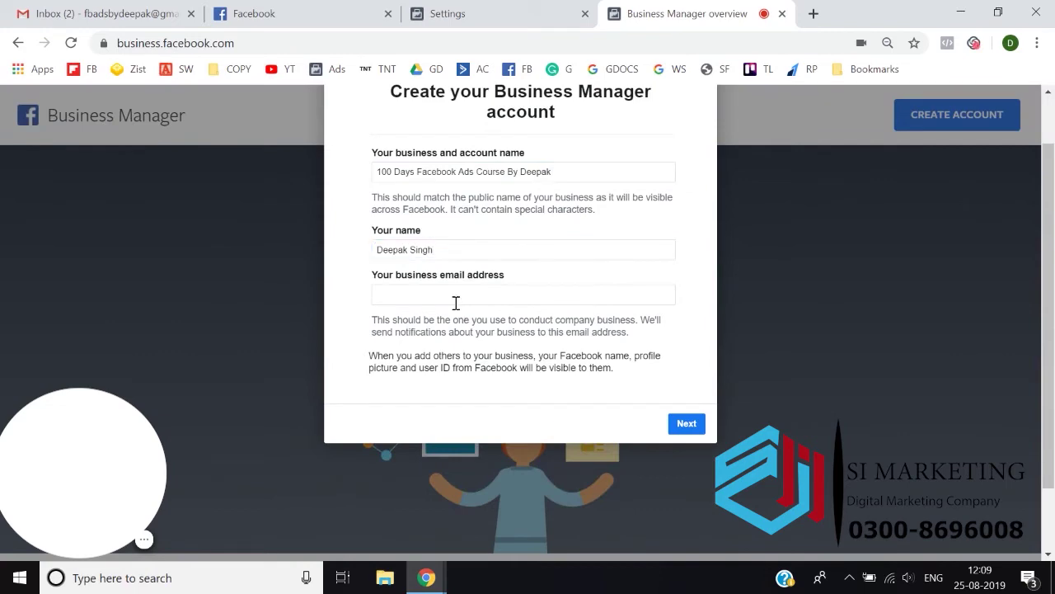
left_click(456, 303)
left_click(148, 10)
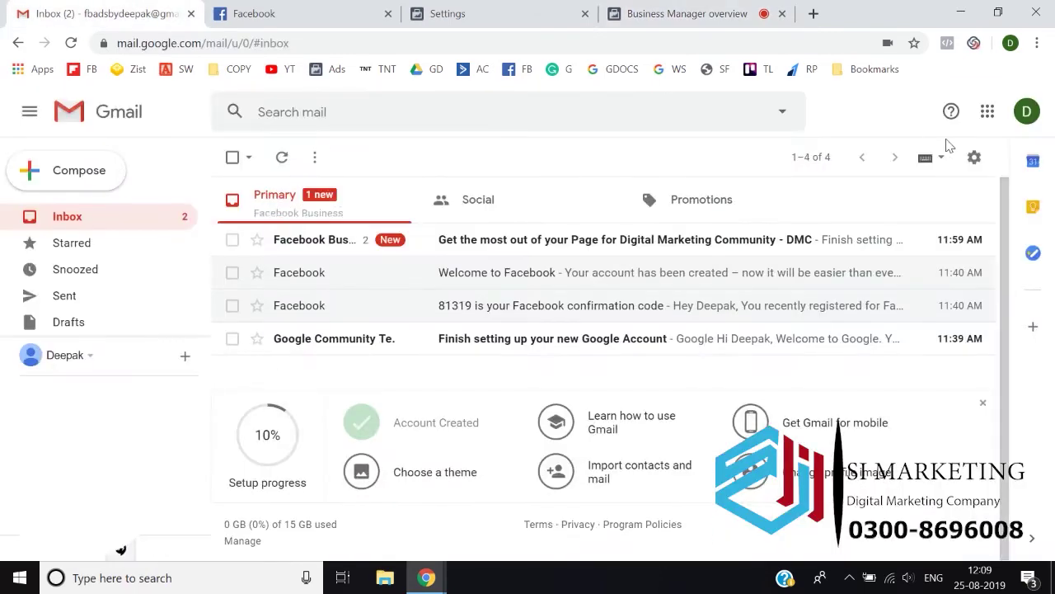
Check the signed-in Google account's details and start typing the account email into the business email field
left_click(1028, 113)
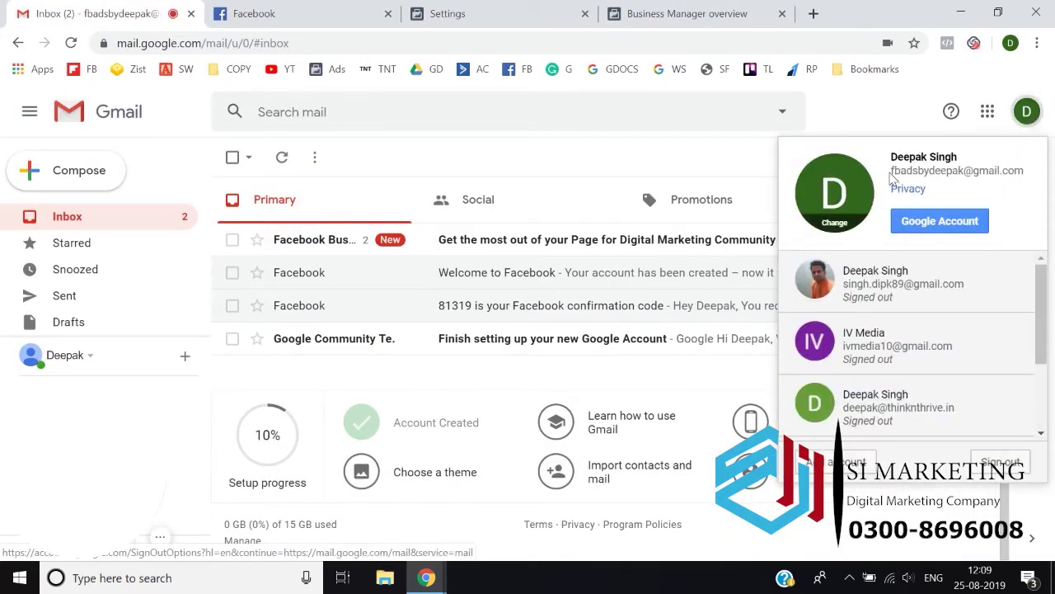
left_click_drag(893, 178, 1027, 176)
left_click(1029, 180)
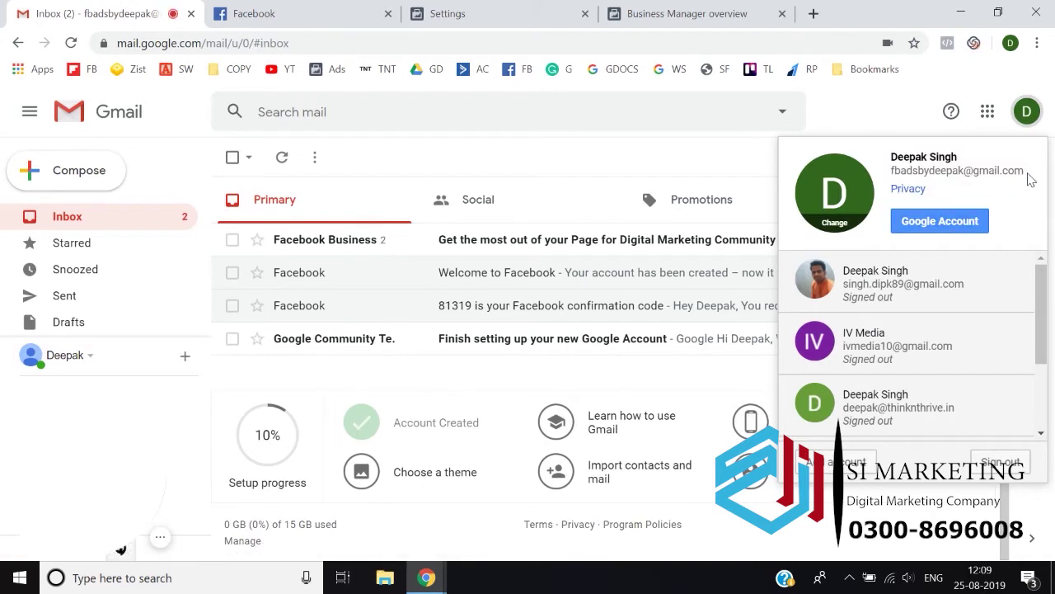
left_click(692, 141)
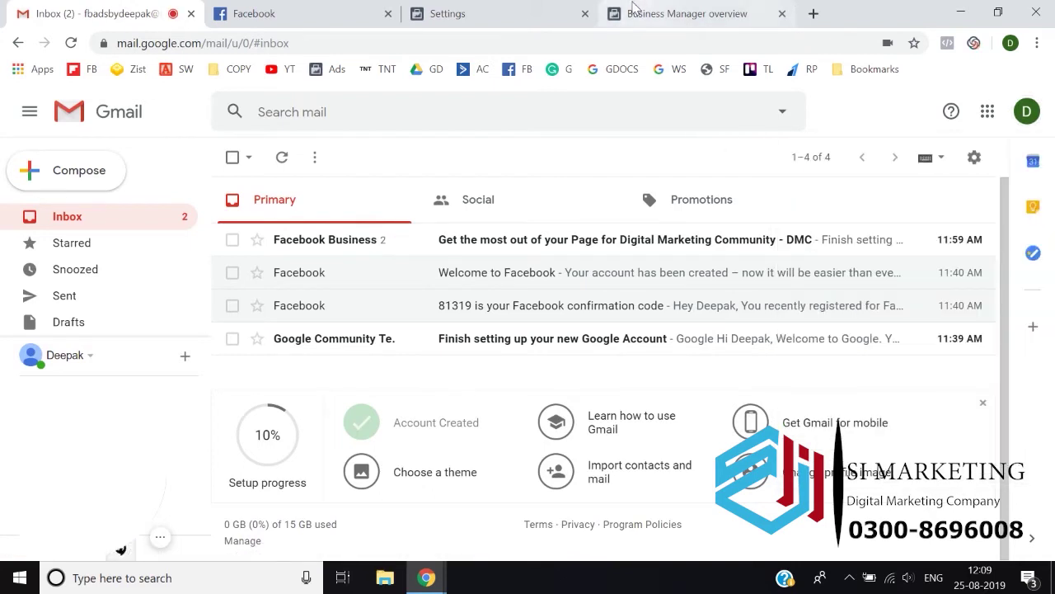
left_click(687, 13)
type("fbads")
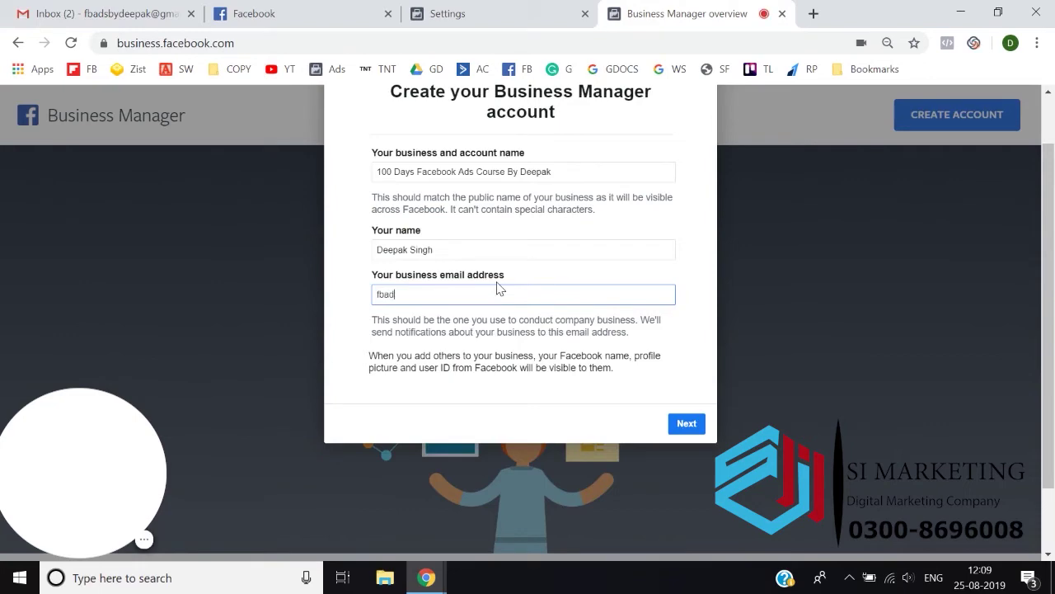
left_click(163, 6)
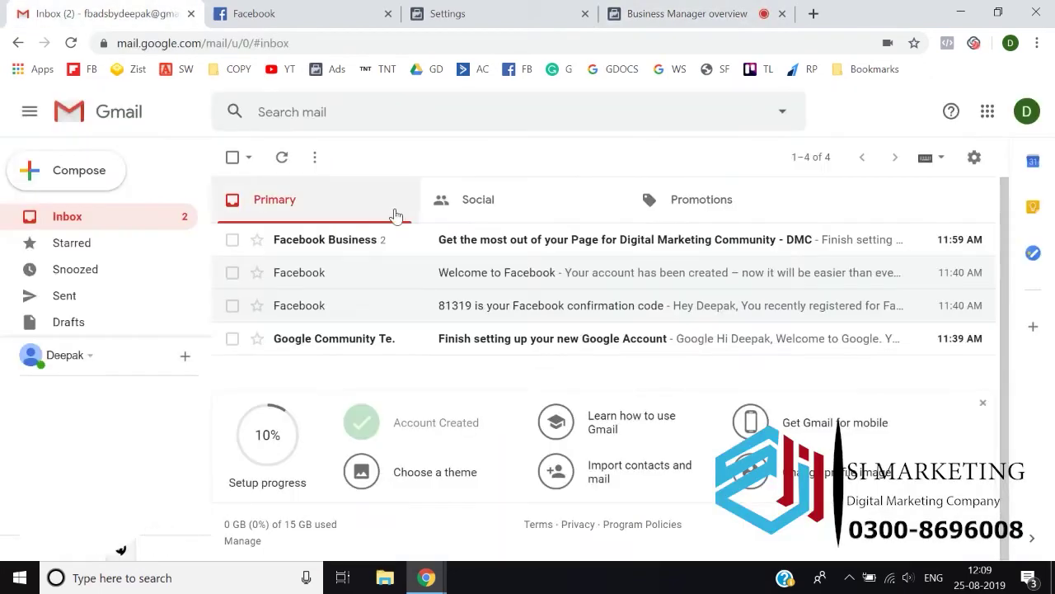
Find the account's email address in the Google Account setup email's recipient details and select it
left_click(470, 251)
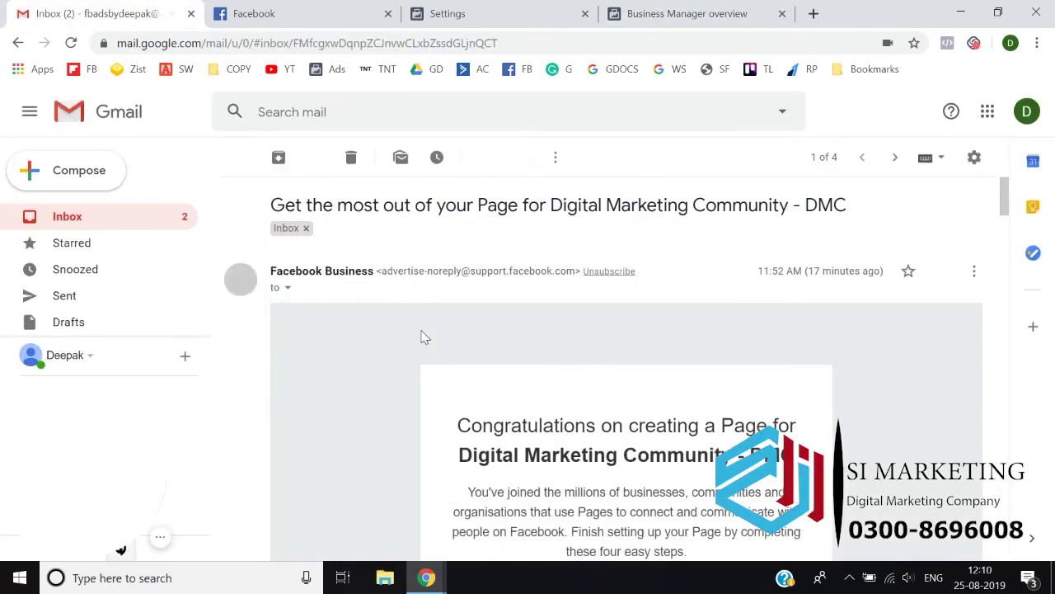
left_click(288, 287)
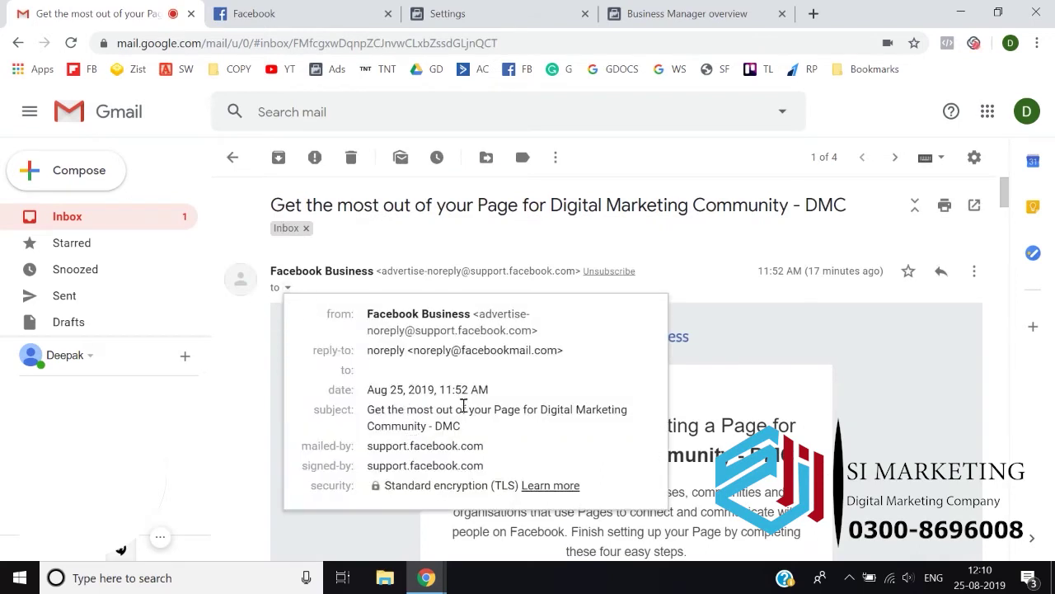
left_click(916, 429)
scroll(916, 430, "down", 10)
scroll(916, 429, "up", 10)
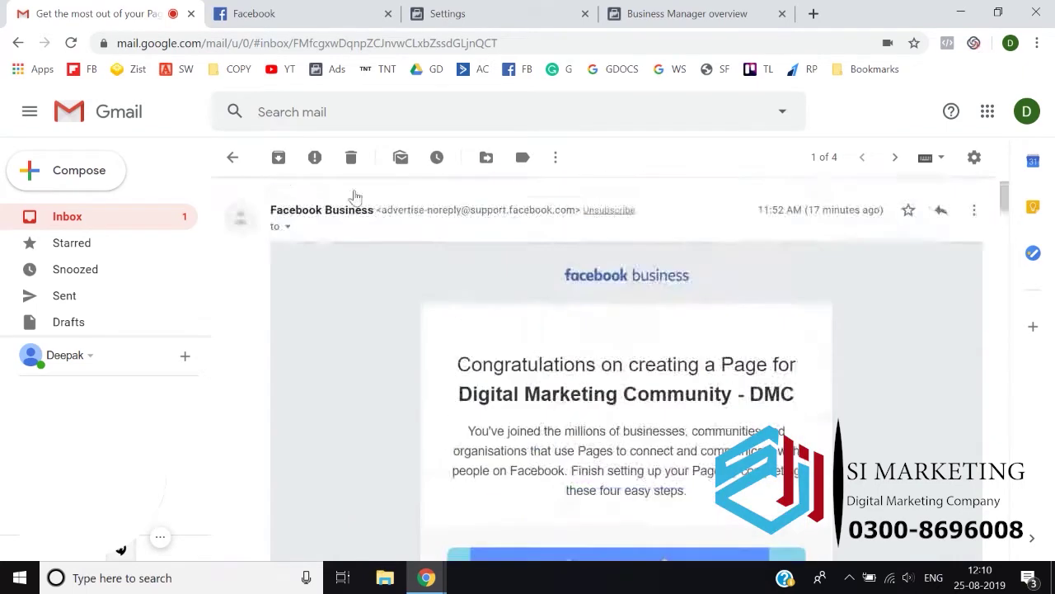
left_click(235, 162)
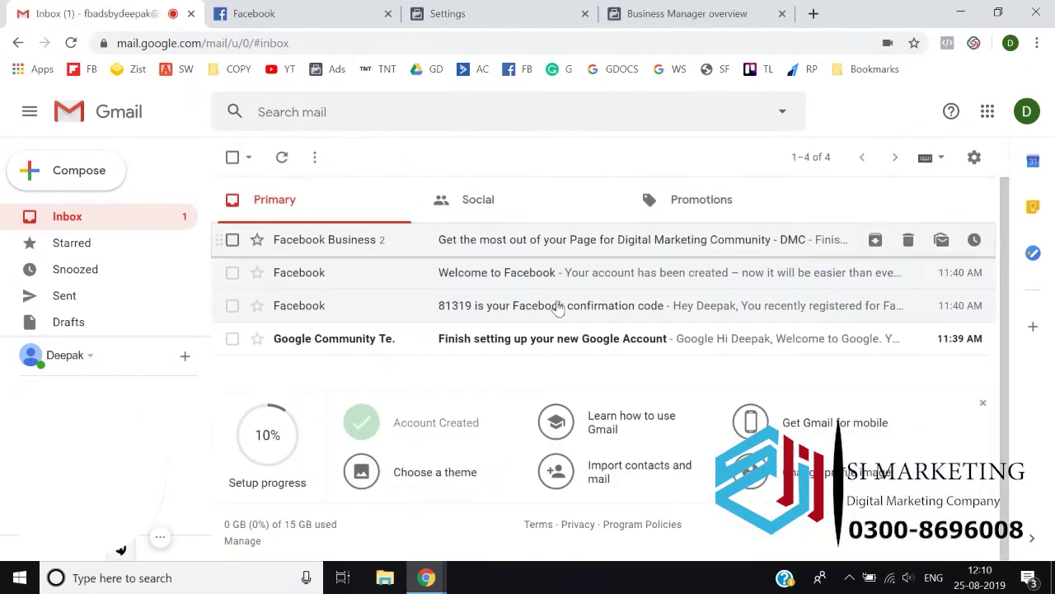
left_click(642, 344)
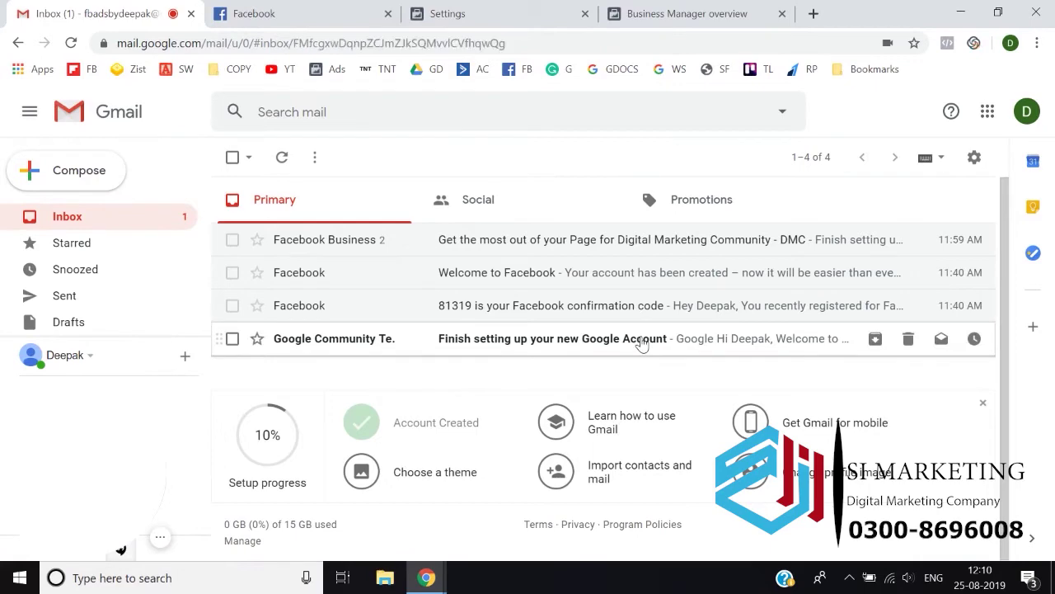
scroll(642, 340, "down", 5)
scroll(643, 340, "up", 6)
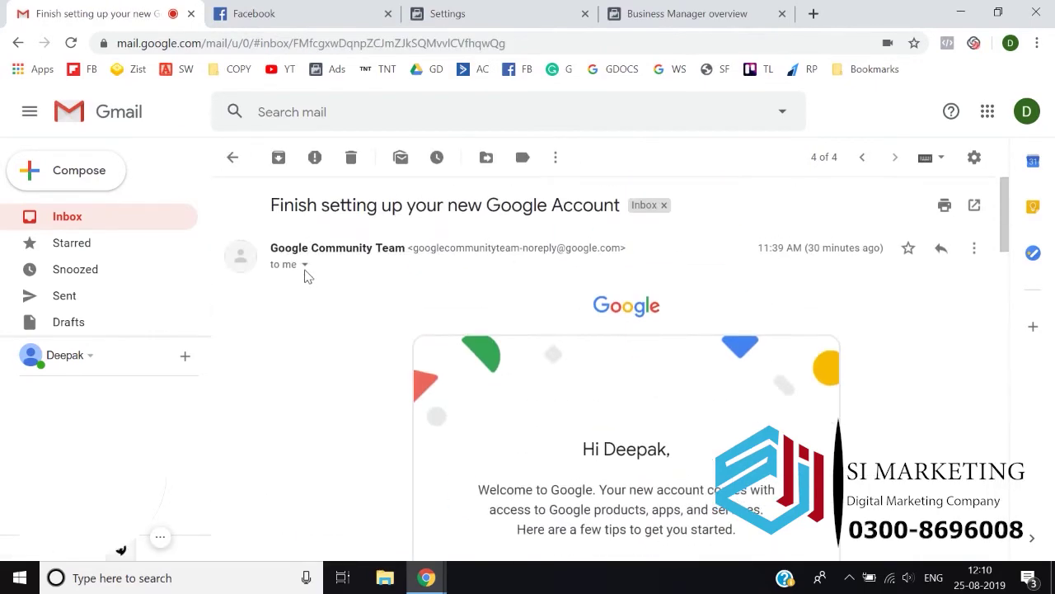
left_click(303, 265)
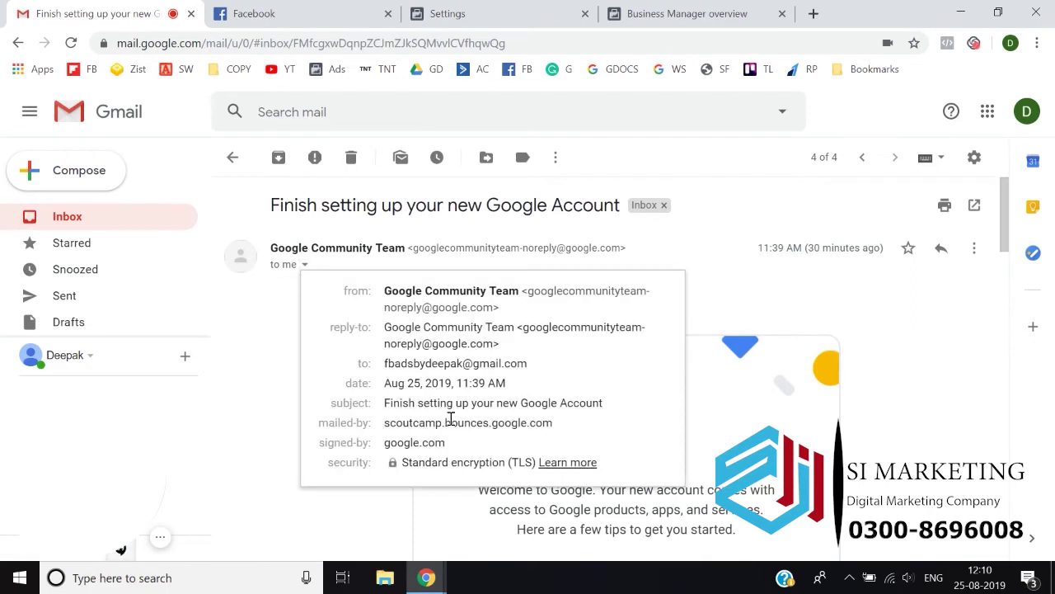
left_click_drag(384, 363, 537, 366)
key("ctrl+c")
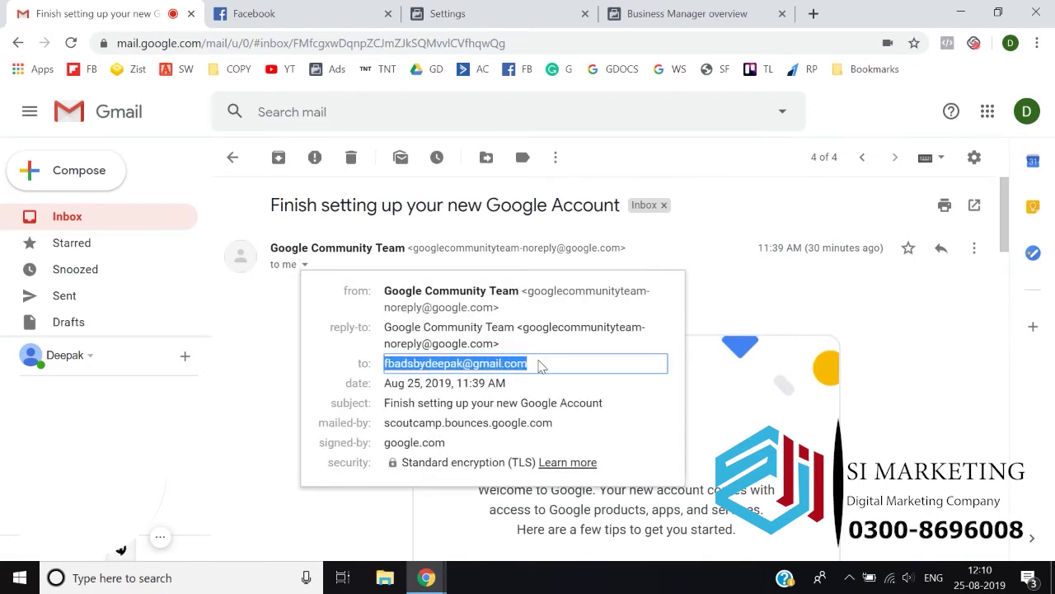
Clear the partial text from the Business Manager business email field
left_click(676, 13)
left_click(511, 289)
key("ctrl+a")
key("BackSpace")
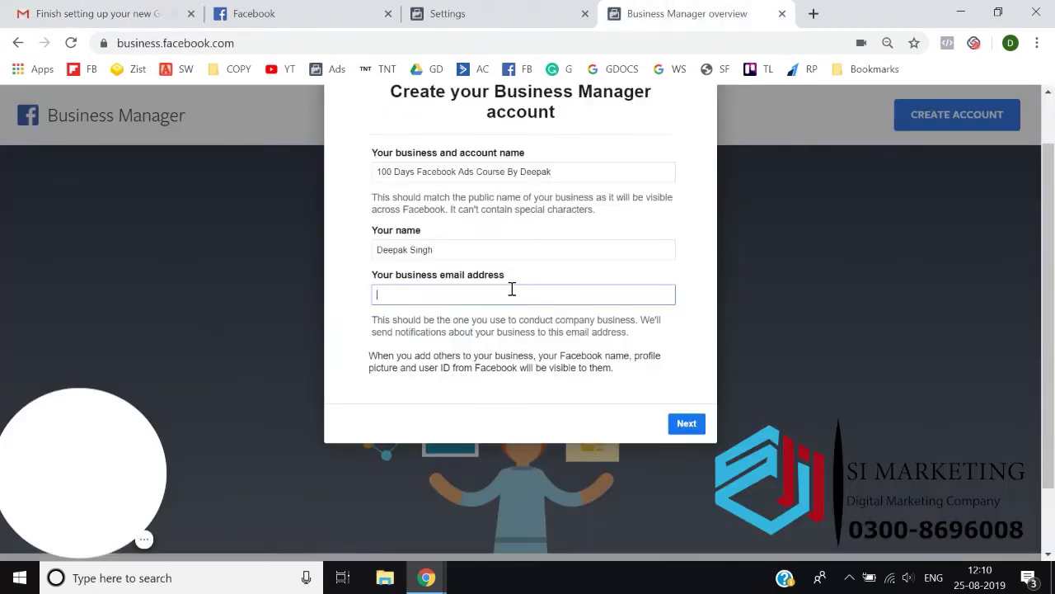
Paste the copied address as business email and submit the account form
key("ctrl+v")
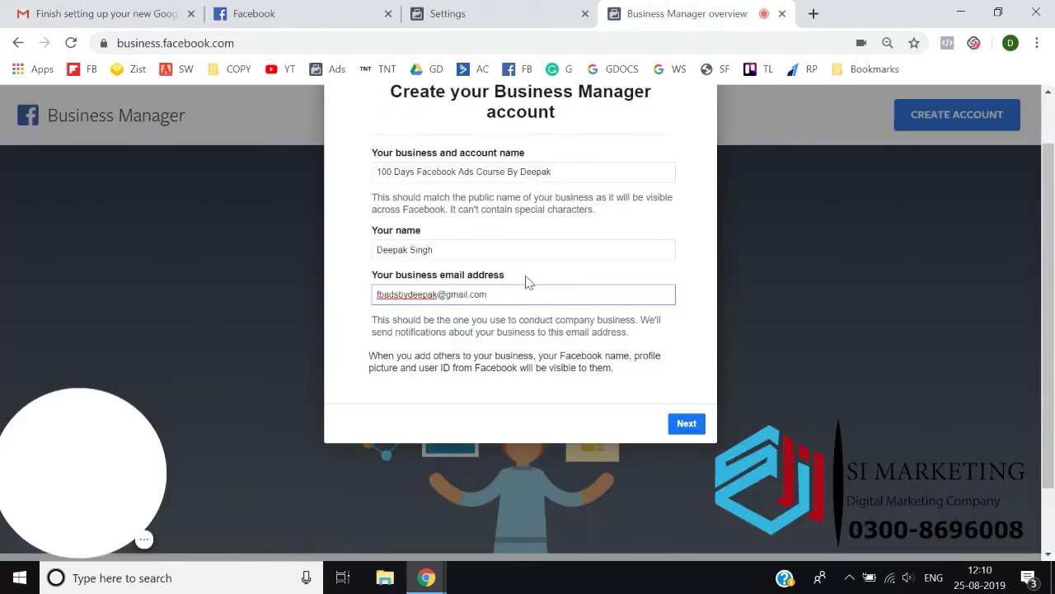
left_click(533, 277)
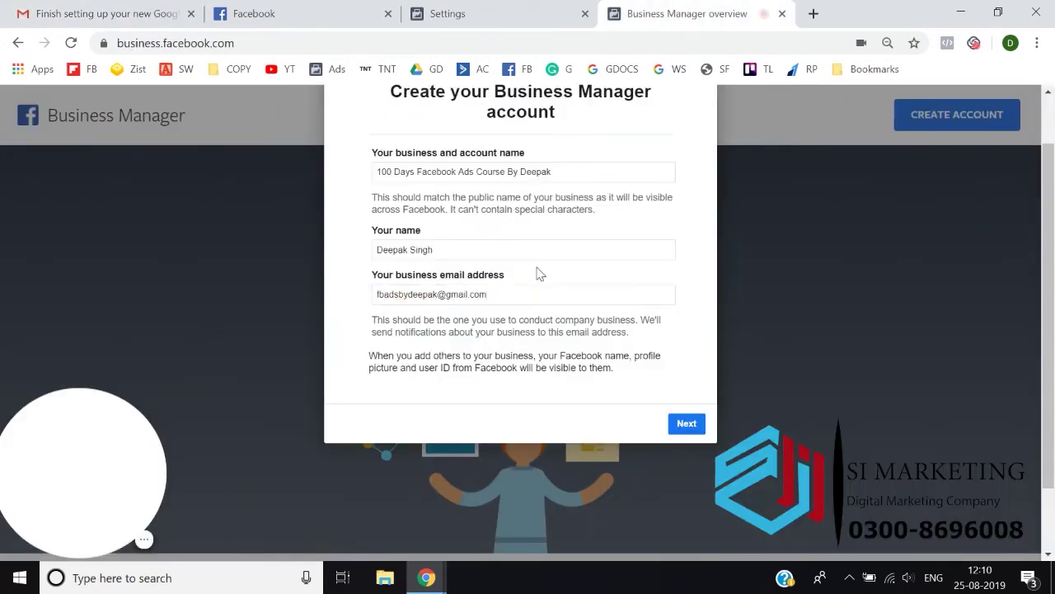
left_click(682, 429)
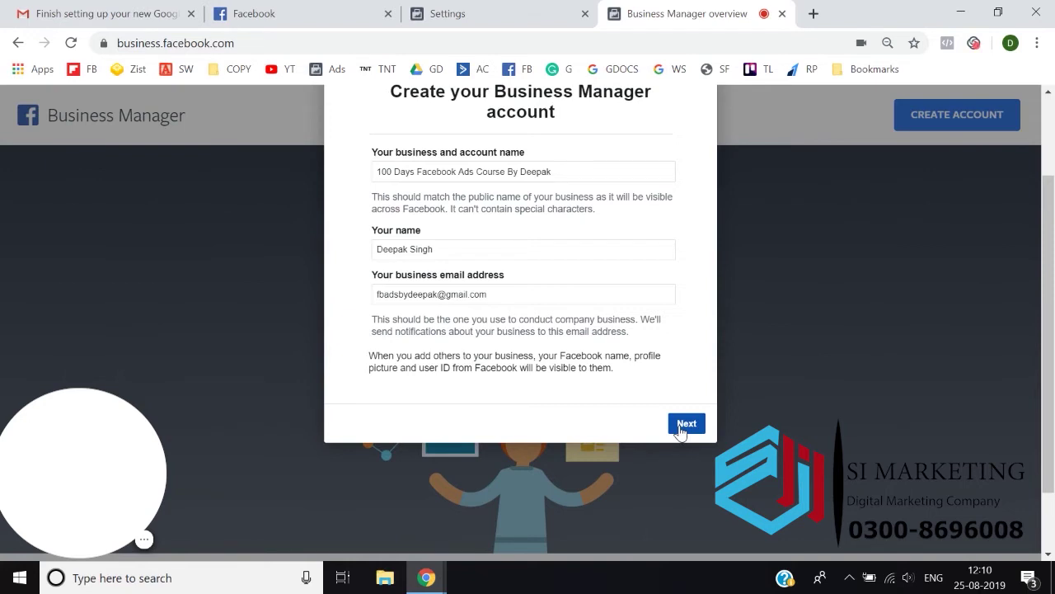
left_click(680, 427)
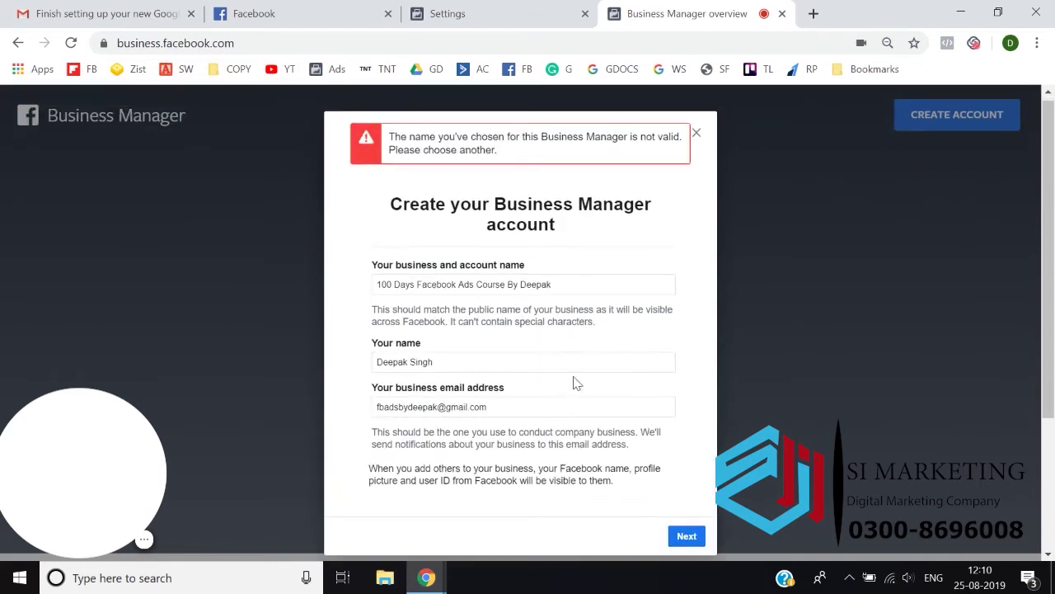
Replace the business name with '100dayscourse' and continue to the business details form
triple_click(569, 278)
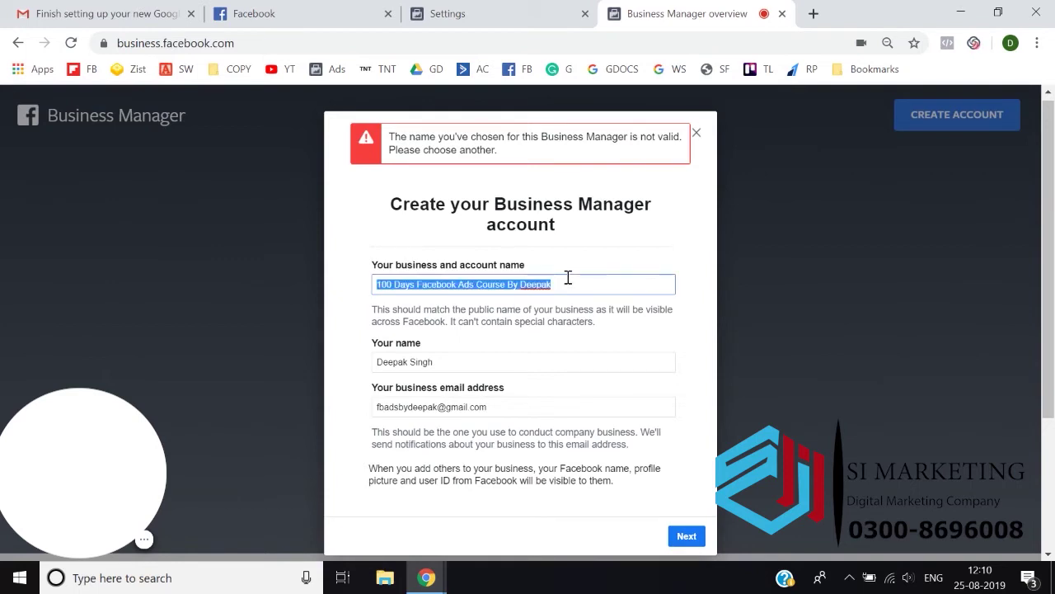
type("1")
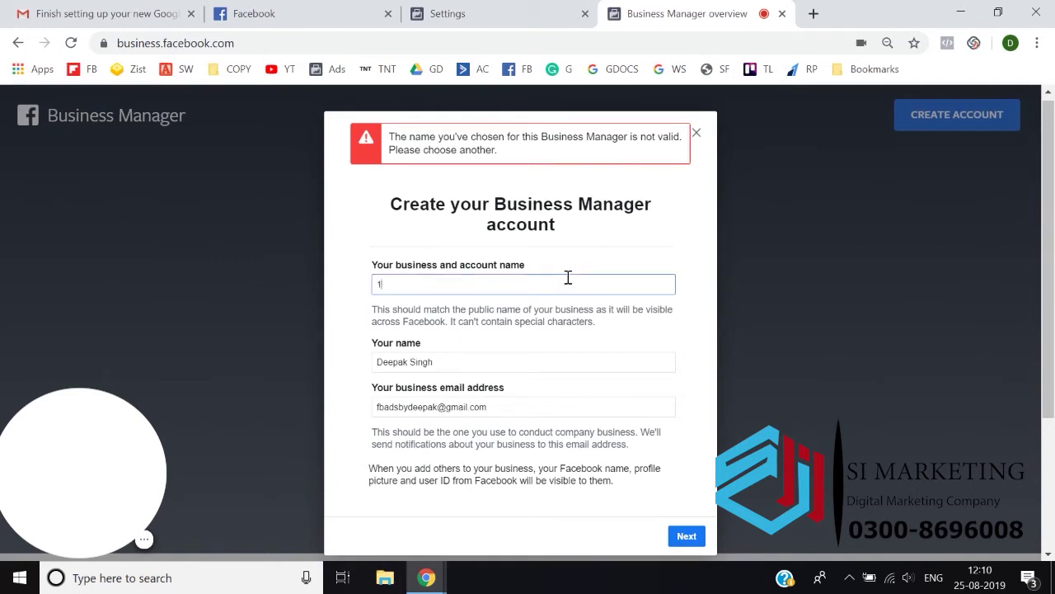
type("00dayscourse")
left_click(686, 537)
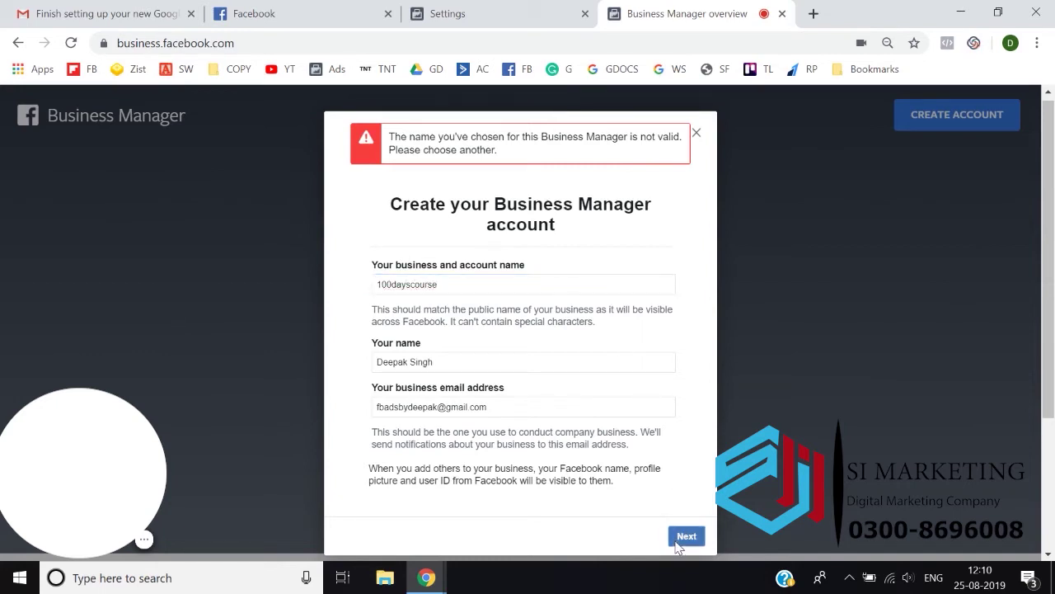
scroll(486, 393, "down", 1)
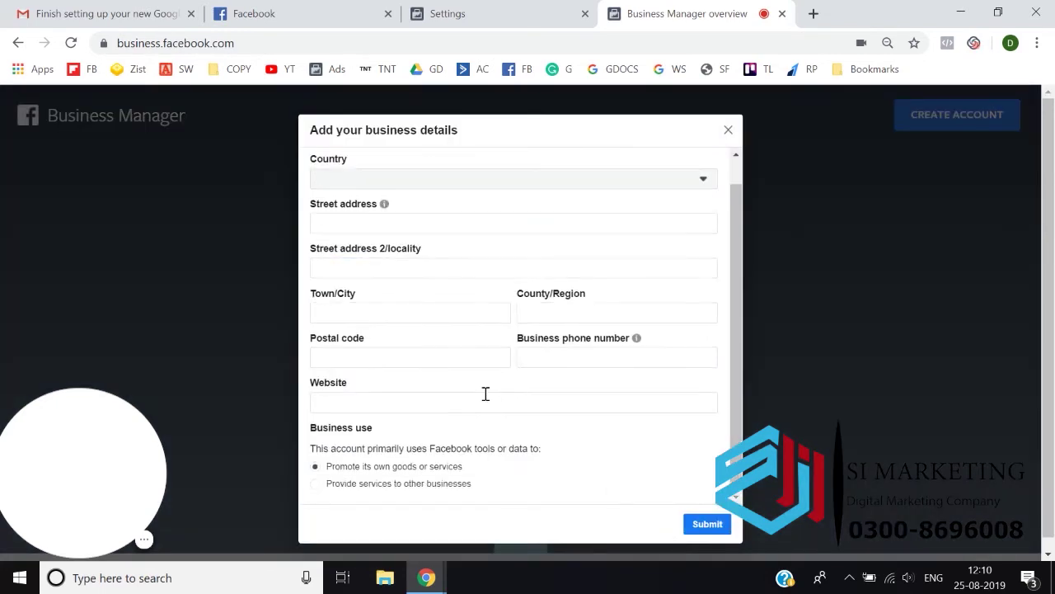
Choose India as the business country
scroll(486, 393, "up", 1)
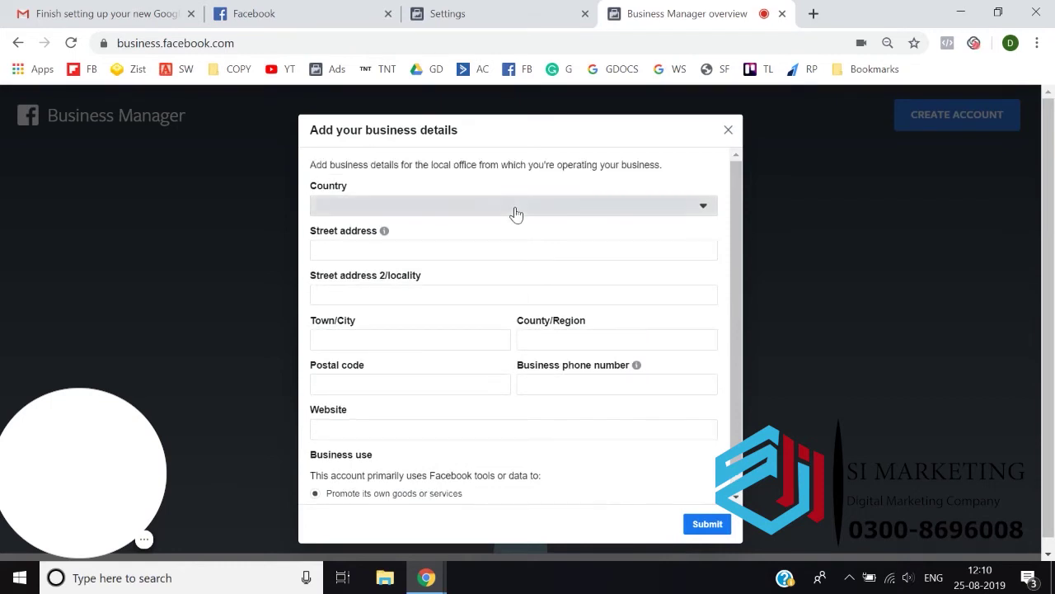
left_click(516, 213)
type("india")
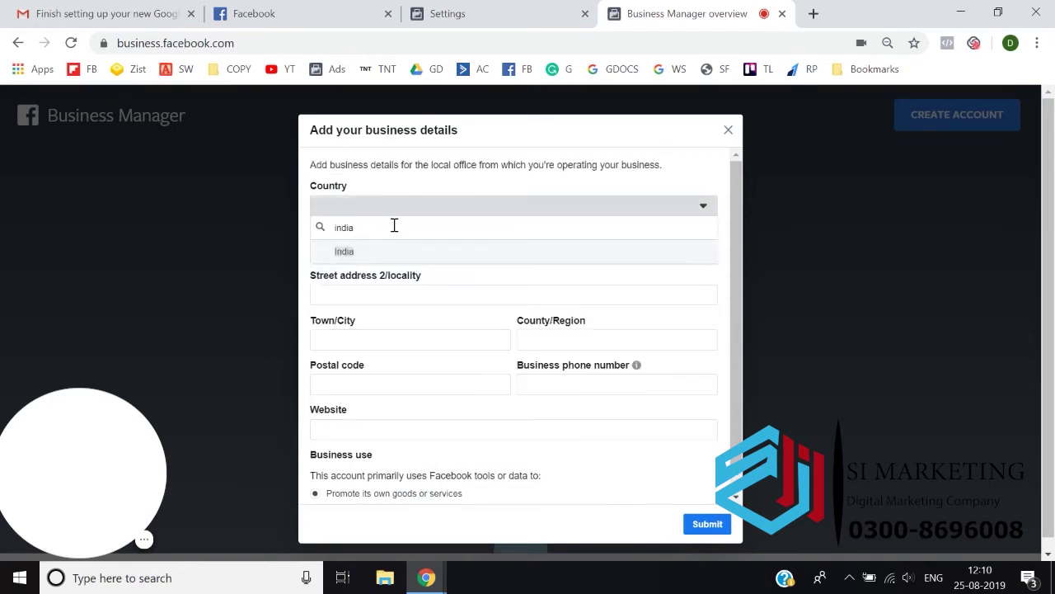
left_click(369, 252)
Fill in the business street address, locality, town/city, region and postal code fields
left_click(383, 251)
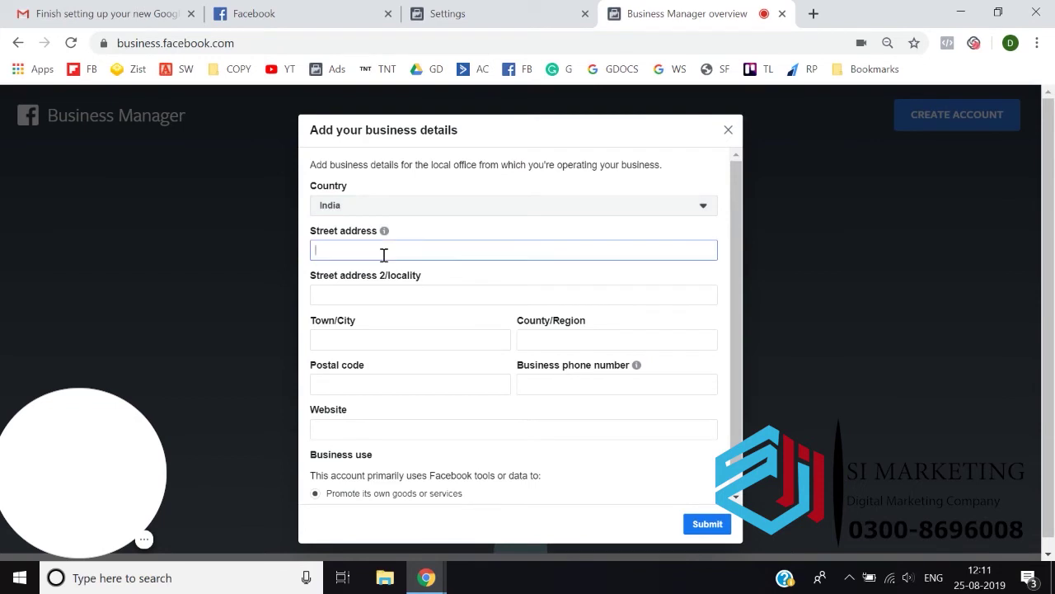
left_click(385, 303)
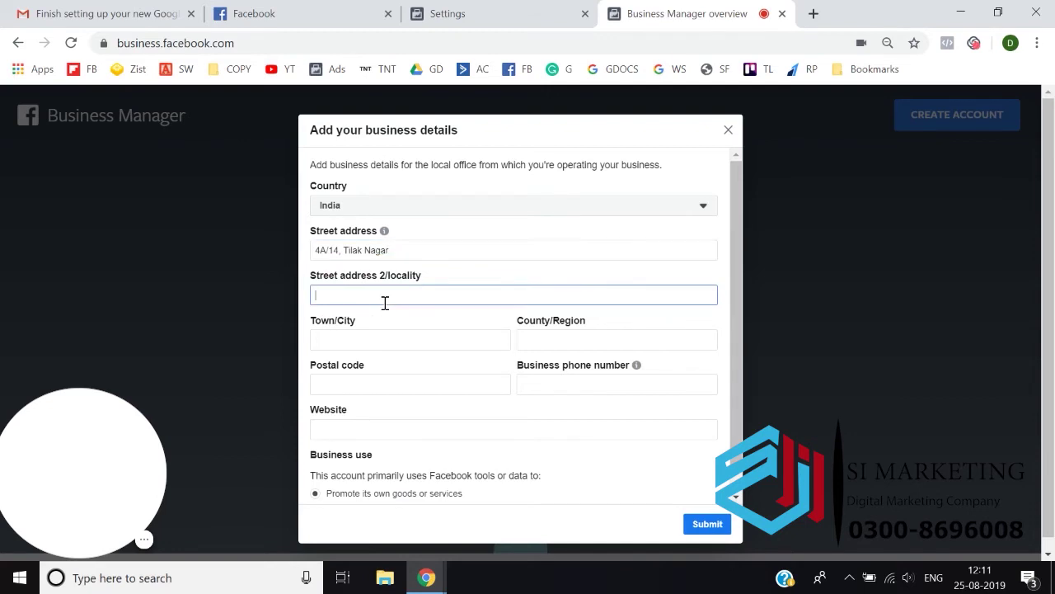
left_click(369, 341)
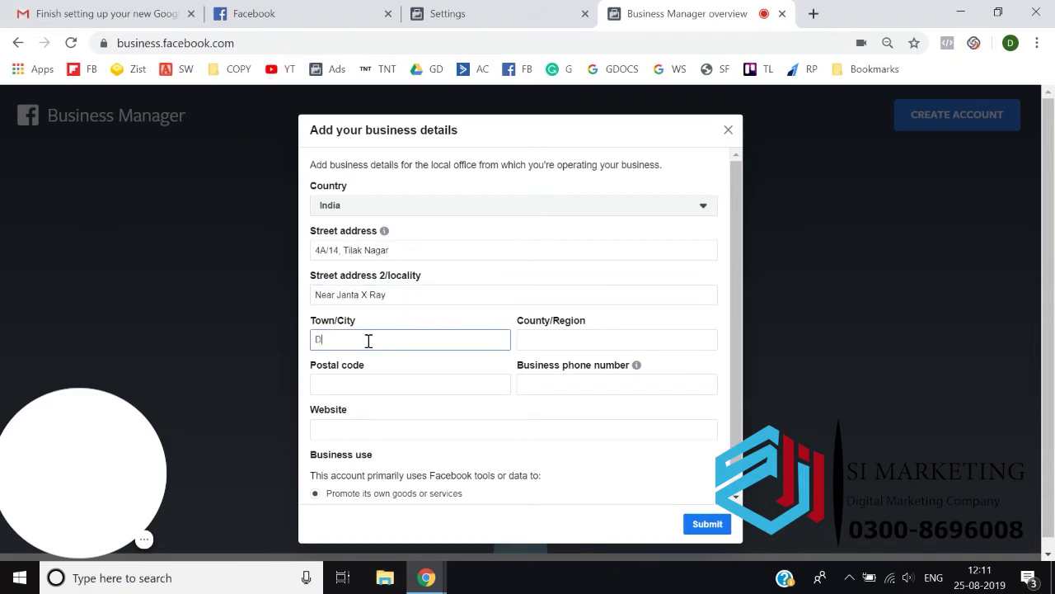
type("Delhi")
key("Tab")
type("In")
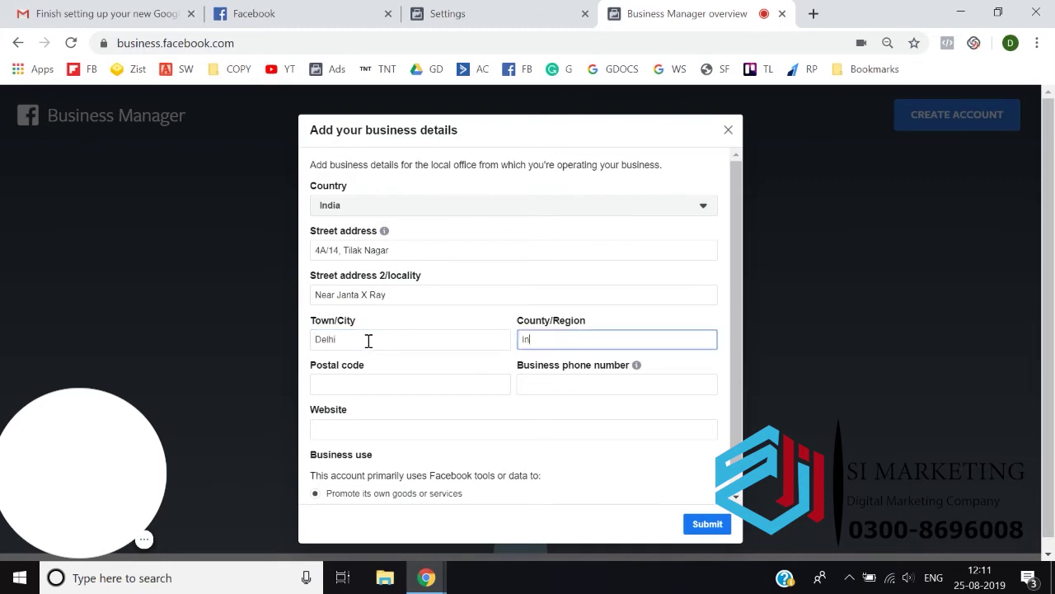
type("dia")
left_click(338, 385)
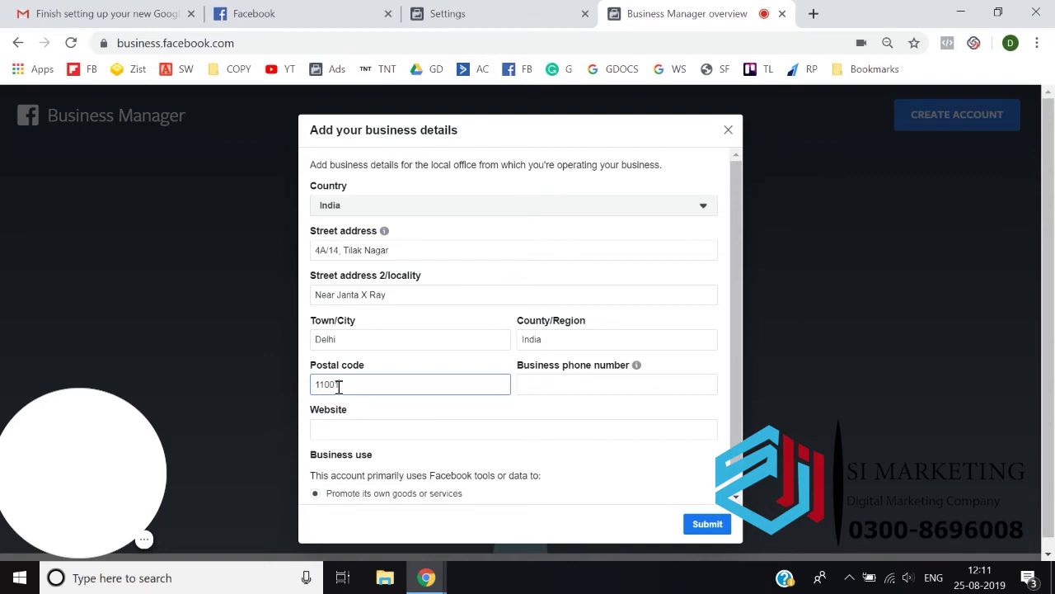
scroll(353, 360, "down", 1)
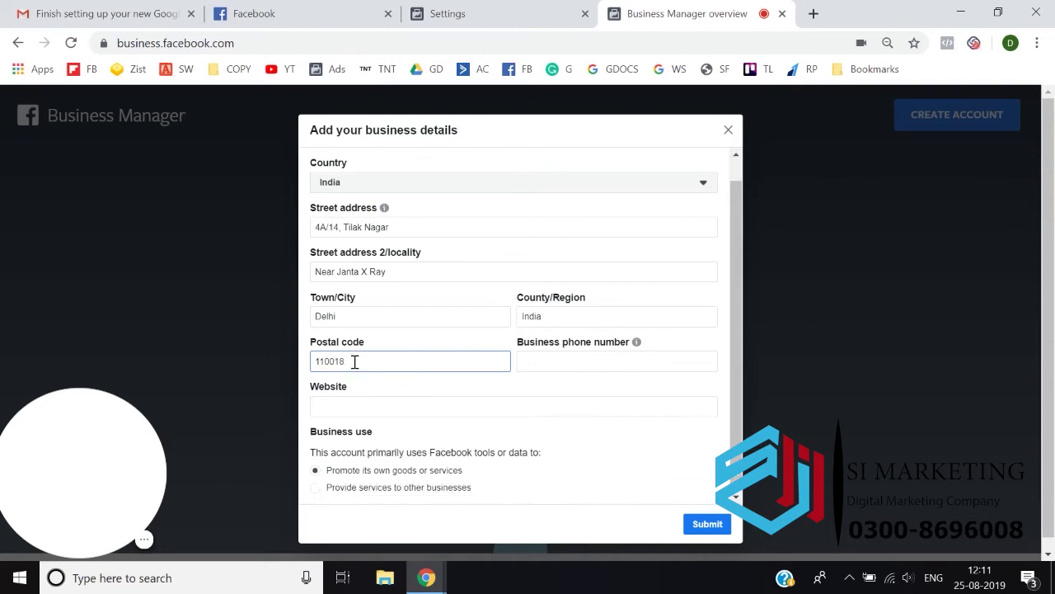
left_click(576, 370)
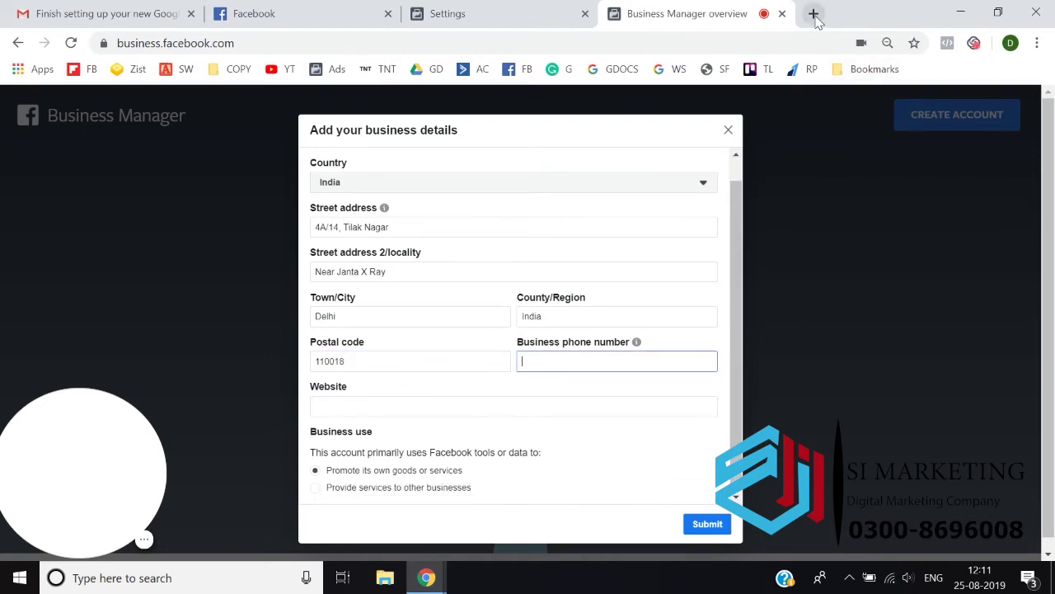
Open thinknthrive.in in a new browser tab
left_click(814, 14)
type("thi")
key("End")
key("BackSpace")
key("BackSpace")
key("BackSpace")
key("BackSpace")
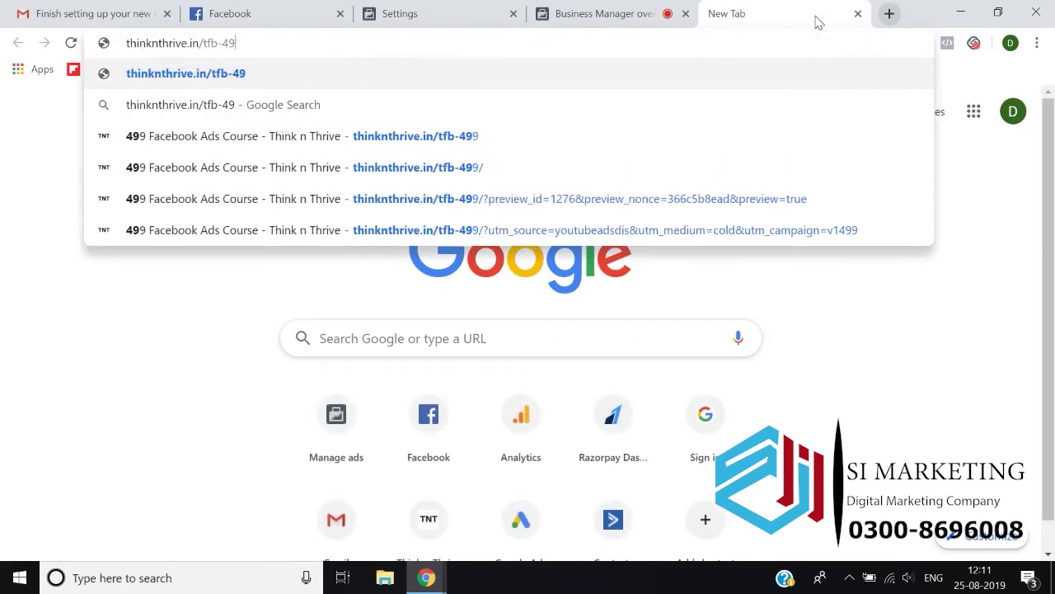
key("BackSpace")
key("BackSpace")
key("BackSpace")
type("/")
key("Return")
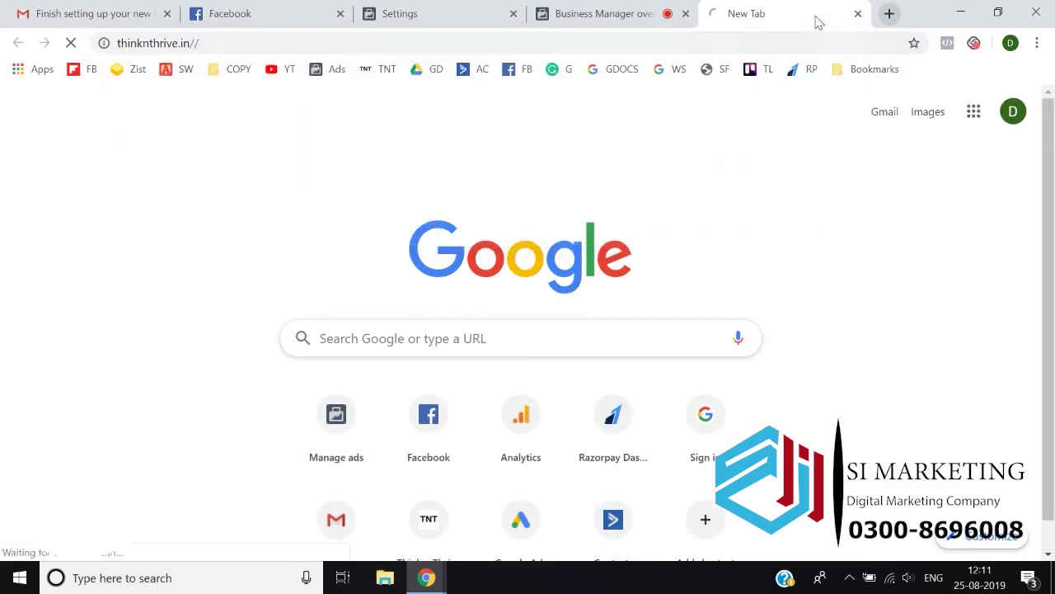
Enter the Think N Thrive site's contact number as the business phone number
left_click(620, 15)
left_click(736, 11)
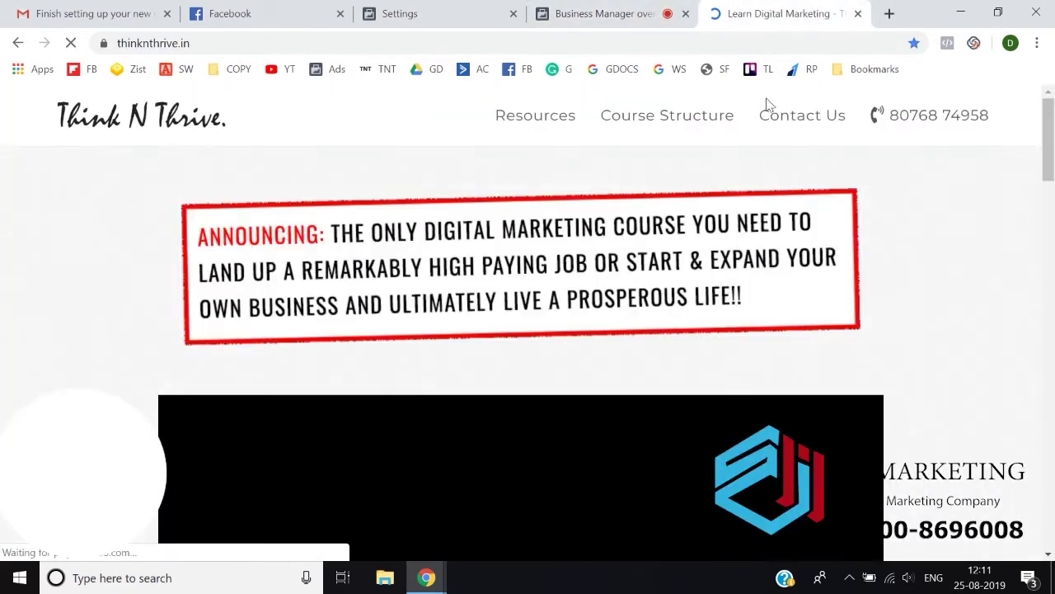
right_click(911, 121)
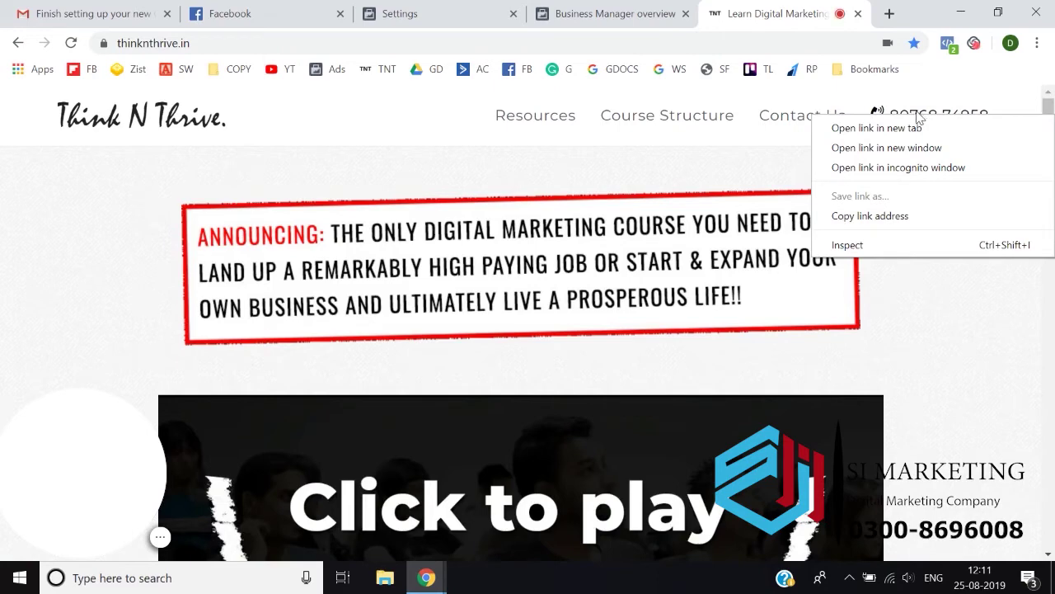
left_click(699, 175)
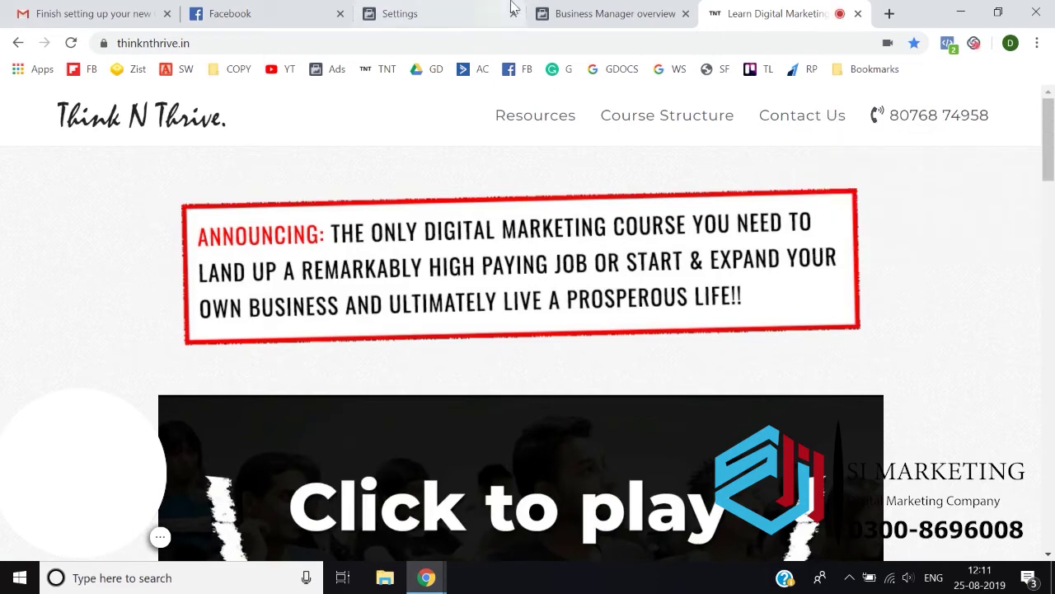
left_click(512, 12)
left_click(613, 9)
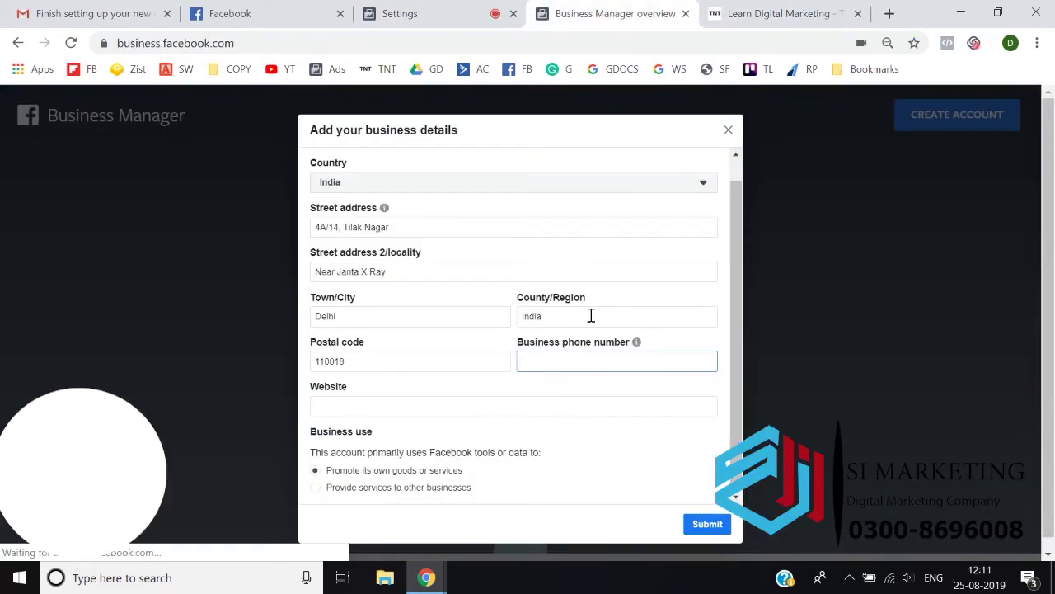
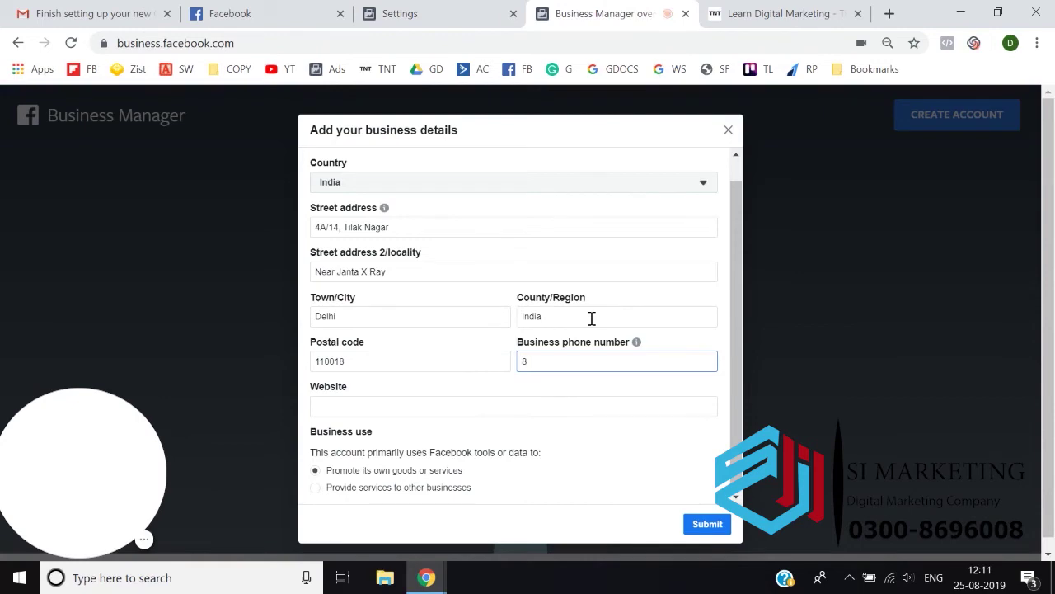
left_click(760, 10)
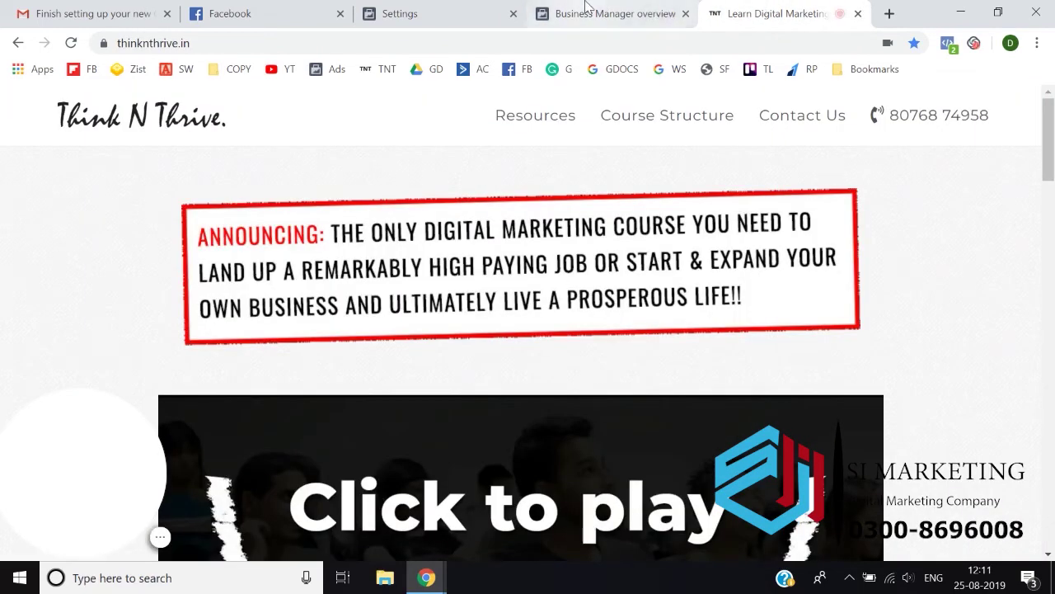
left_click(587, 10)
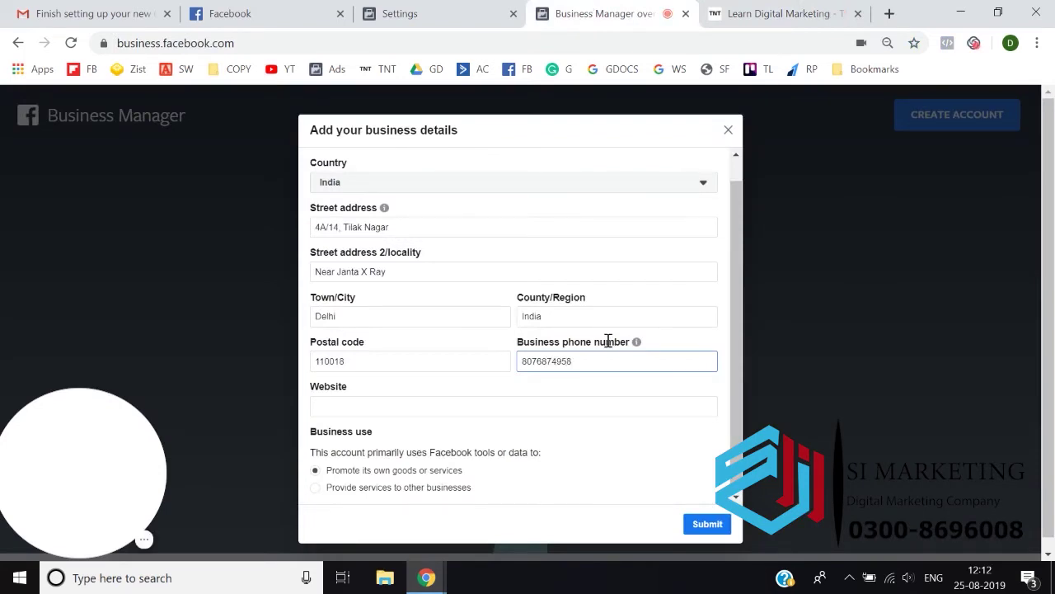
Enter the marketing website address as the business website
left_click(506, 386)
scroll(508, 388, "down", 1)
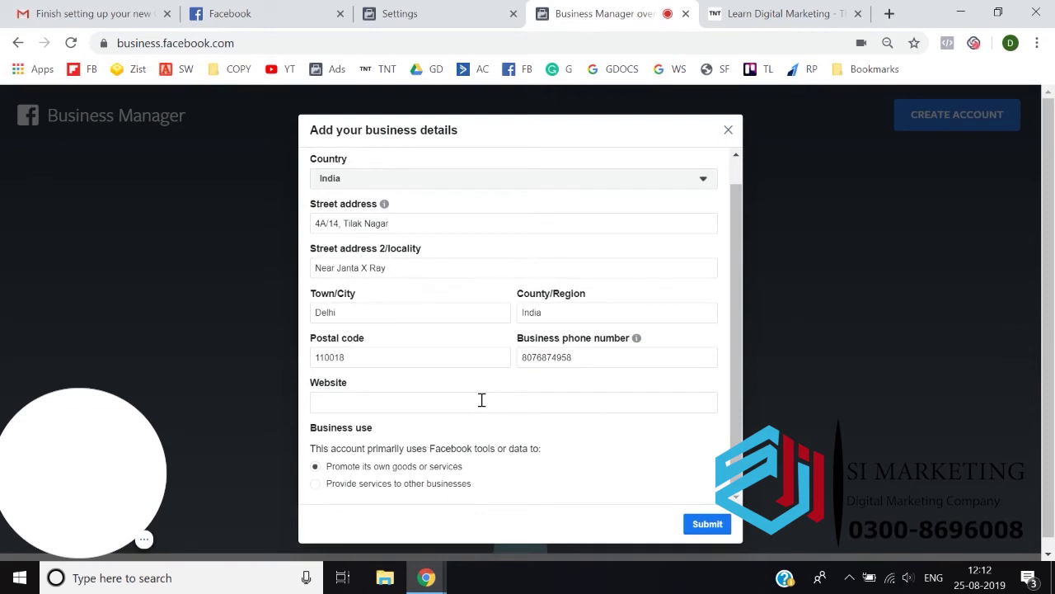
left_click(481, 401)
type("deep")
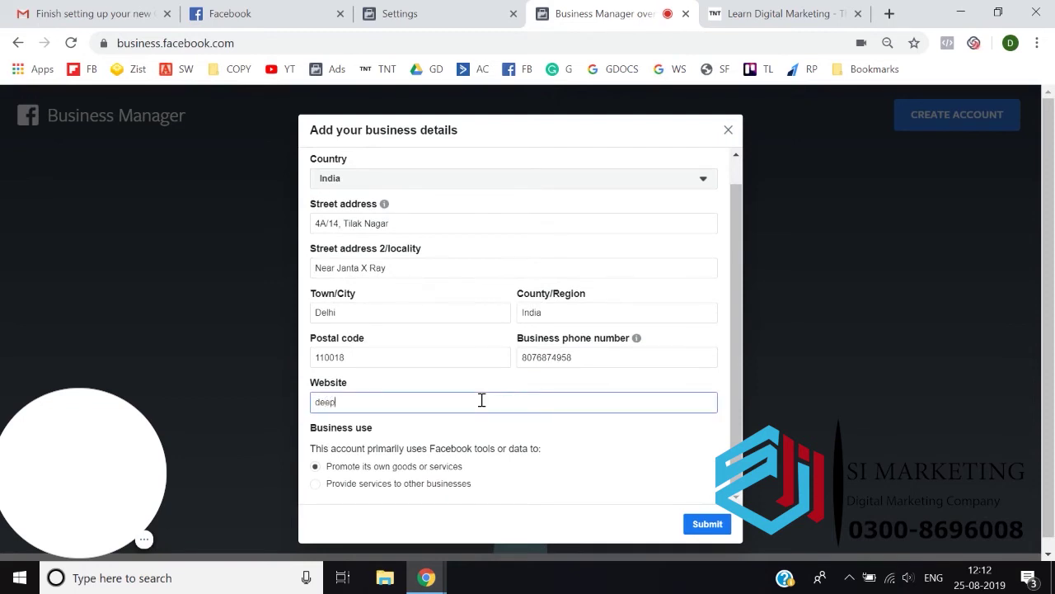
type("aksinghmarketing ")
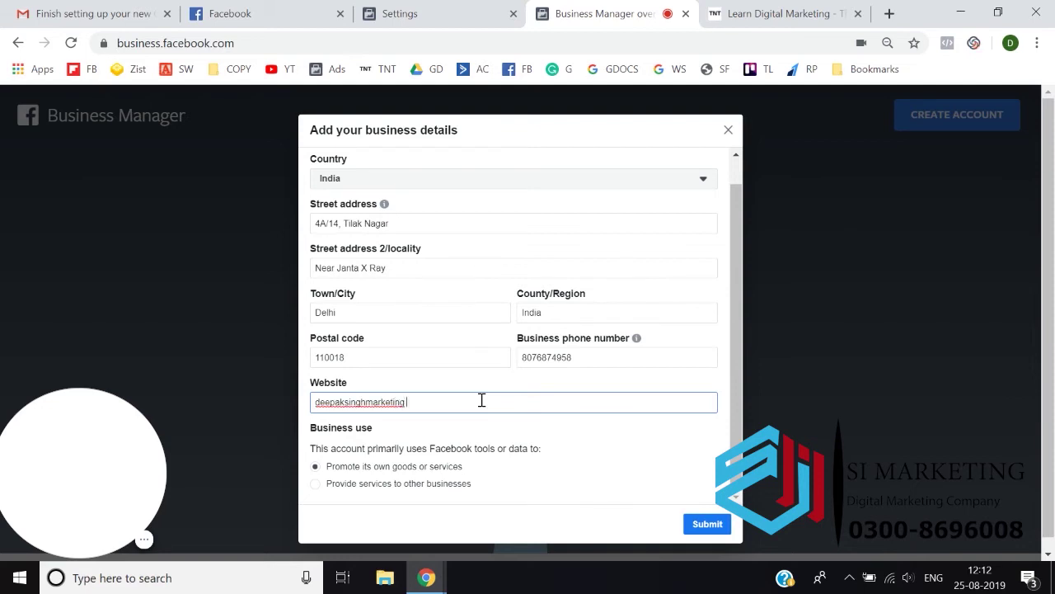
type("com")
left_click(506, 386)
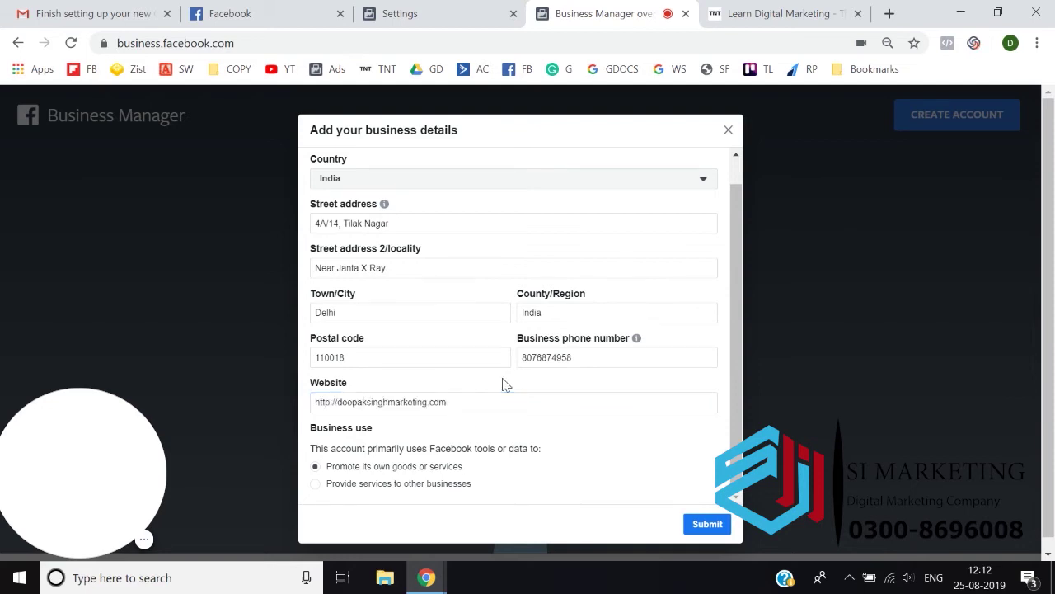
scroll(506, 385, "up", 1)
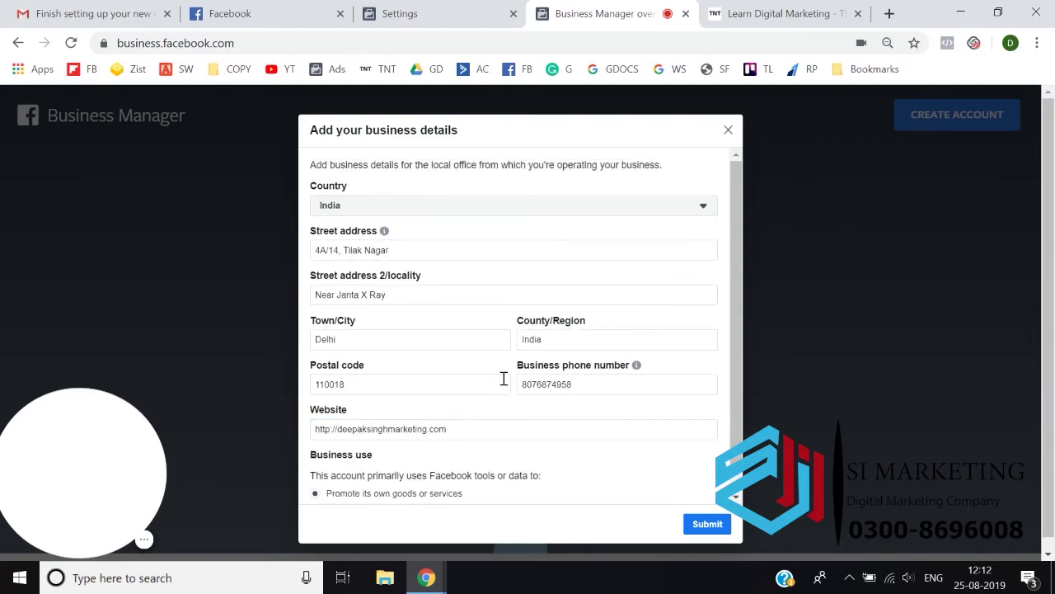
scroll(504, 378, "down", 1)
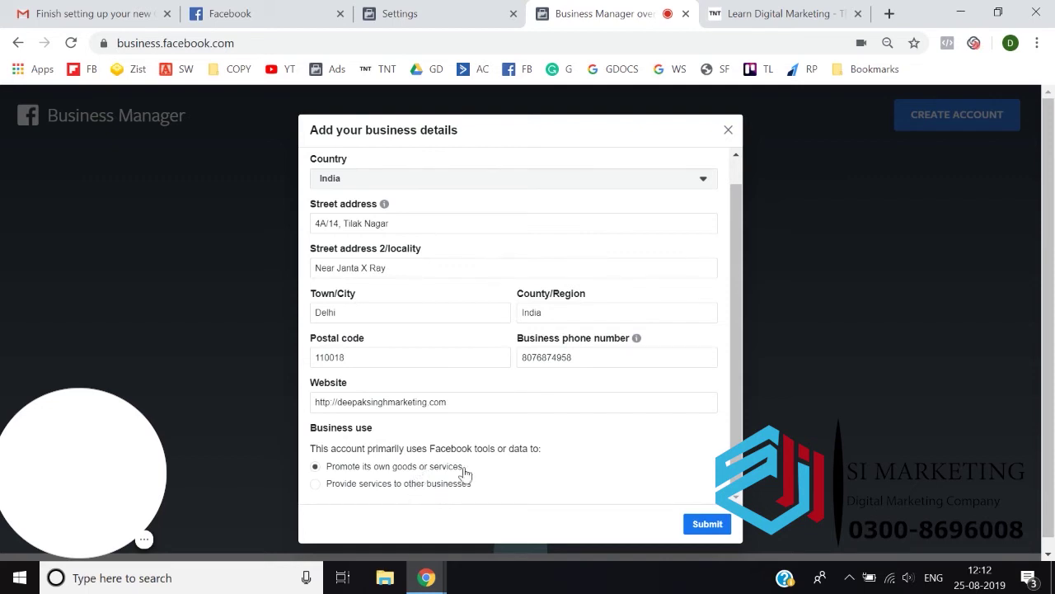
Submit the business details, dismiss the created message, and return to the Gmail inbox
left_click(705, 526)
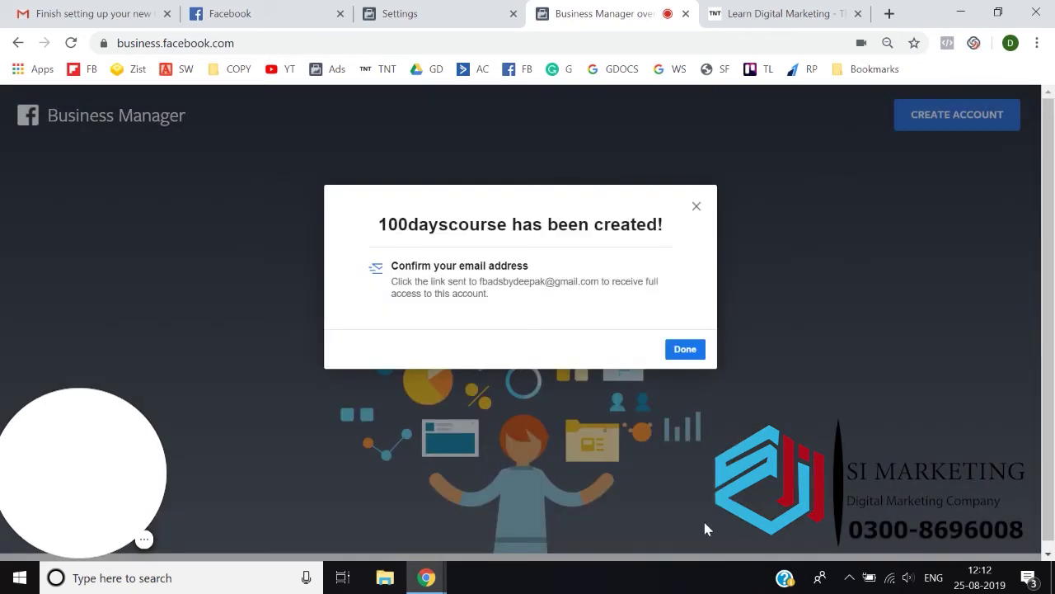
left_click(680, 350)
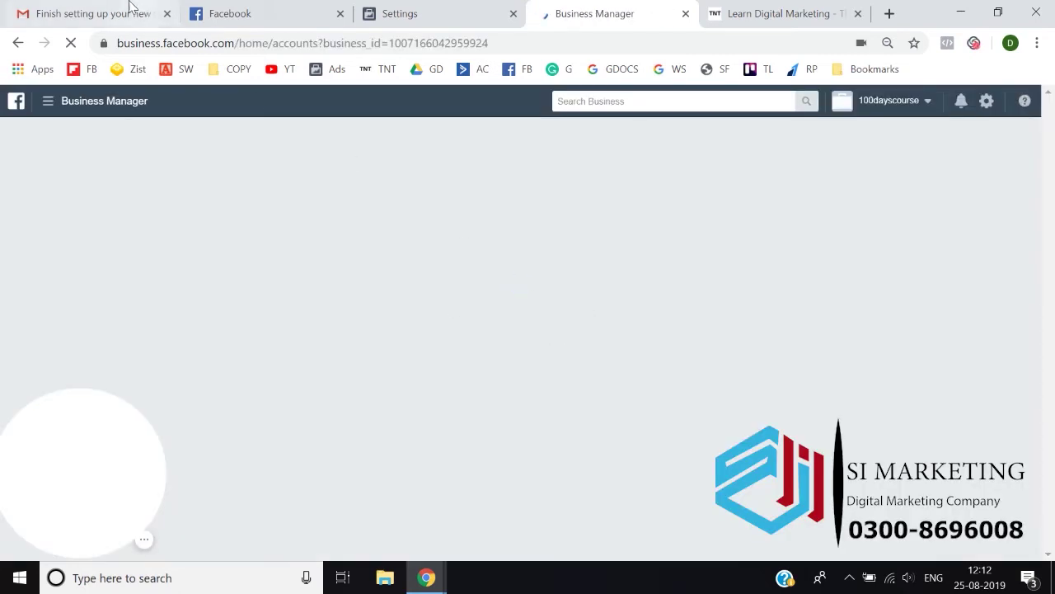
left_click(79, 13)
left_click(234, 157)
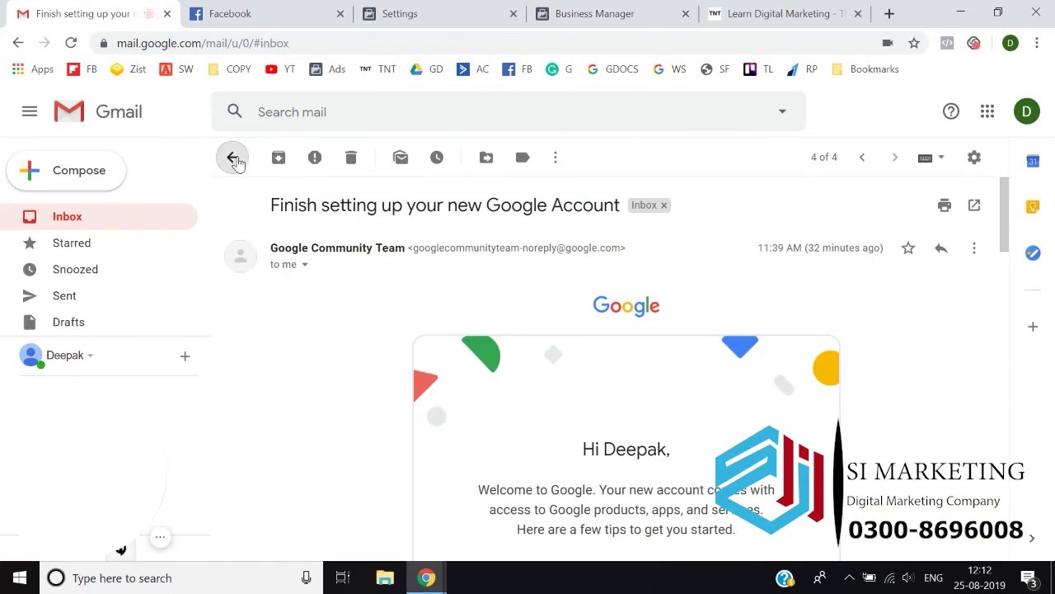
Confirm the business email via Facebook's 'Confirm your business email address' mail in Gmail's Social tab
left_click(526, 206)
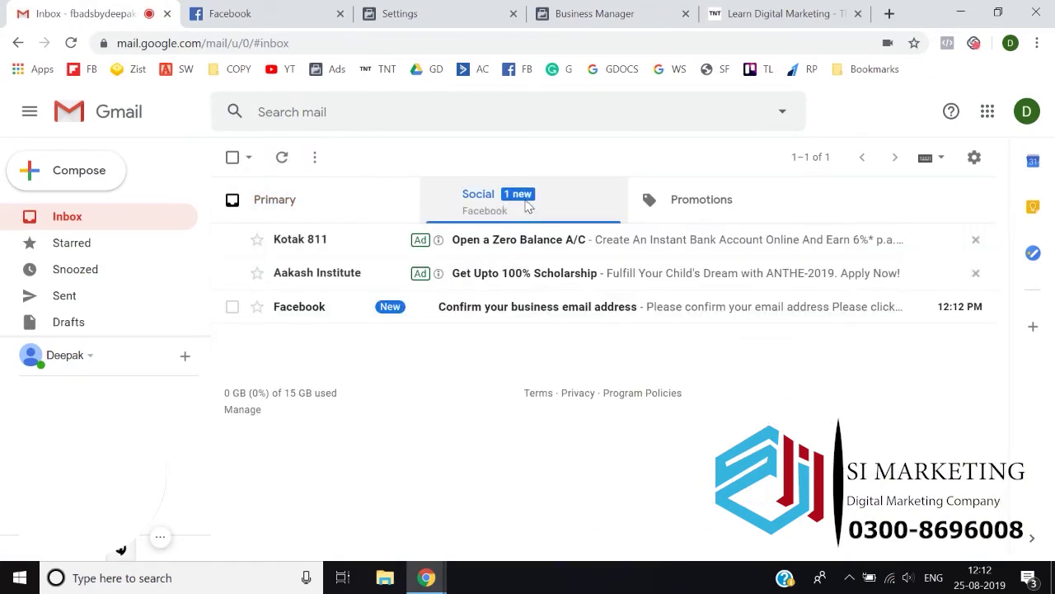
left_click(532, 321)
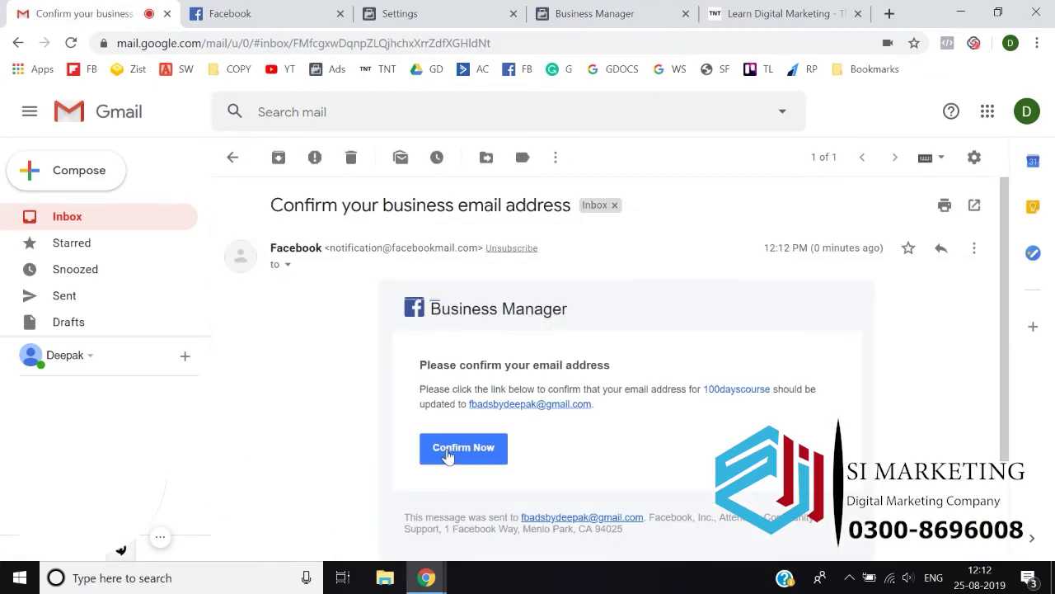
left_click(446, 450)
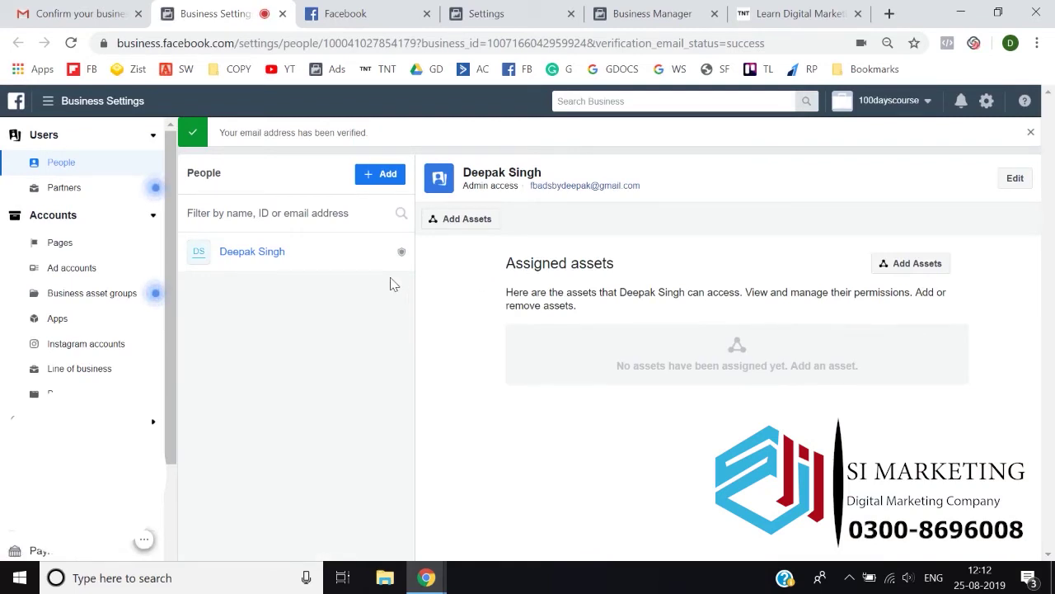
Dismiss the setup guide, postpone the security prompt, and reload the 100dayscourse home page
left_click(664, 11)
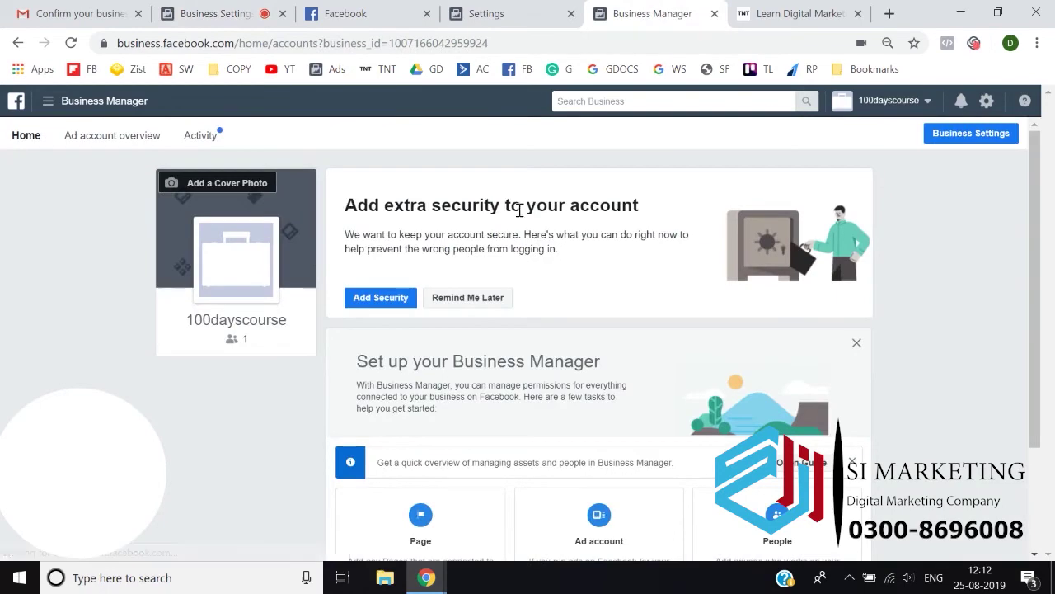
scroll(965, 194, "down", 2)
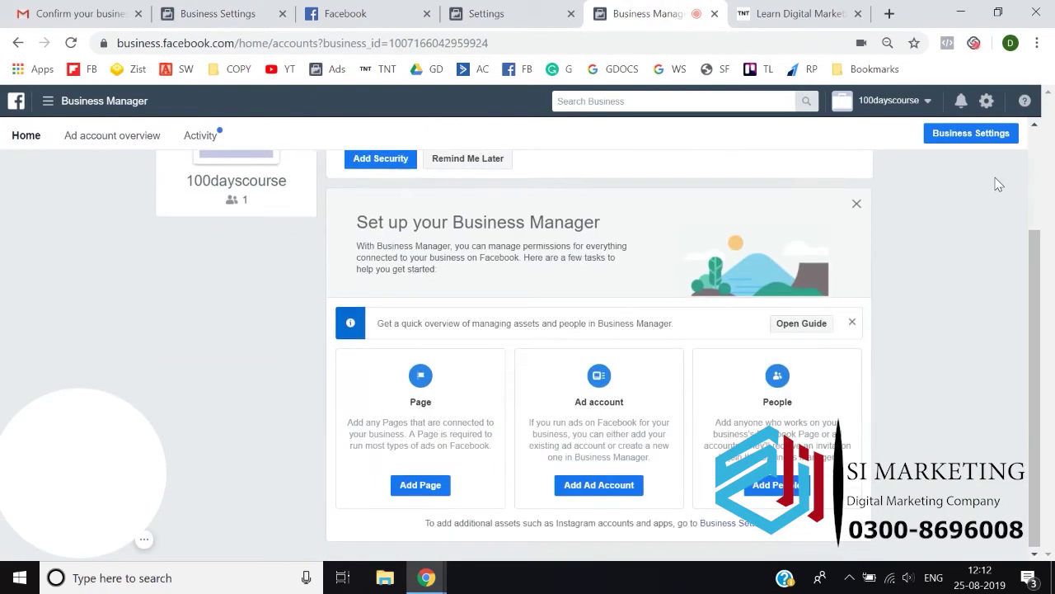
left_click(856, 205)
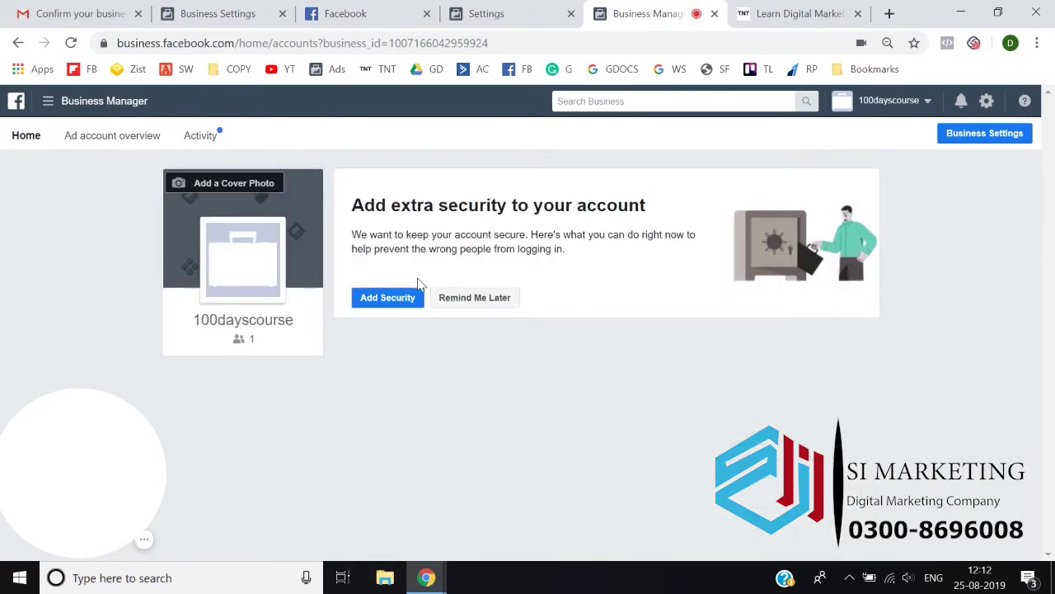
left_click(464, 302)
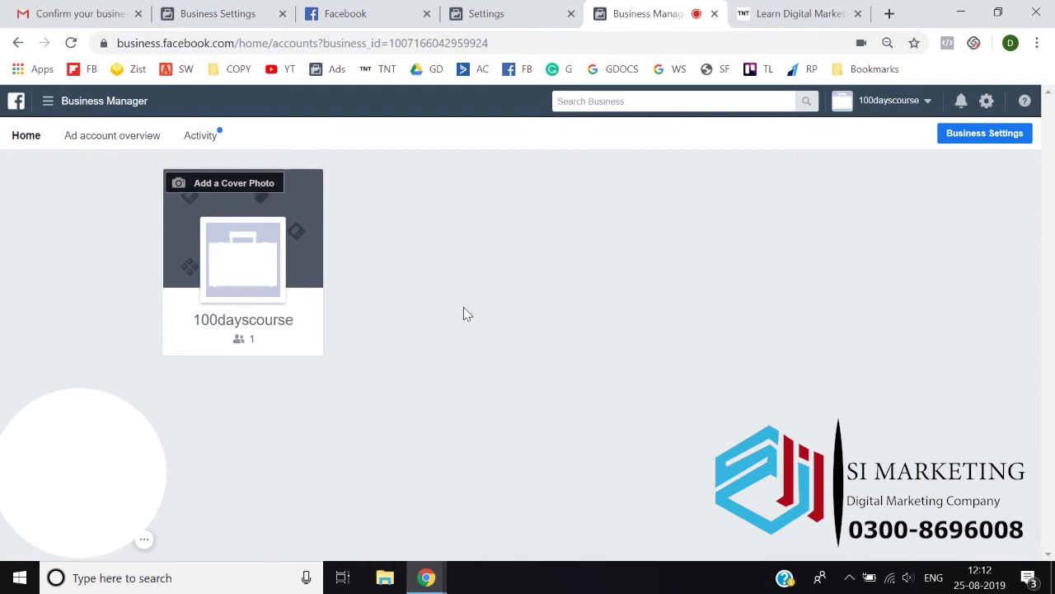
left_click(71, 43)
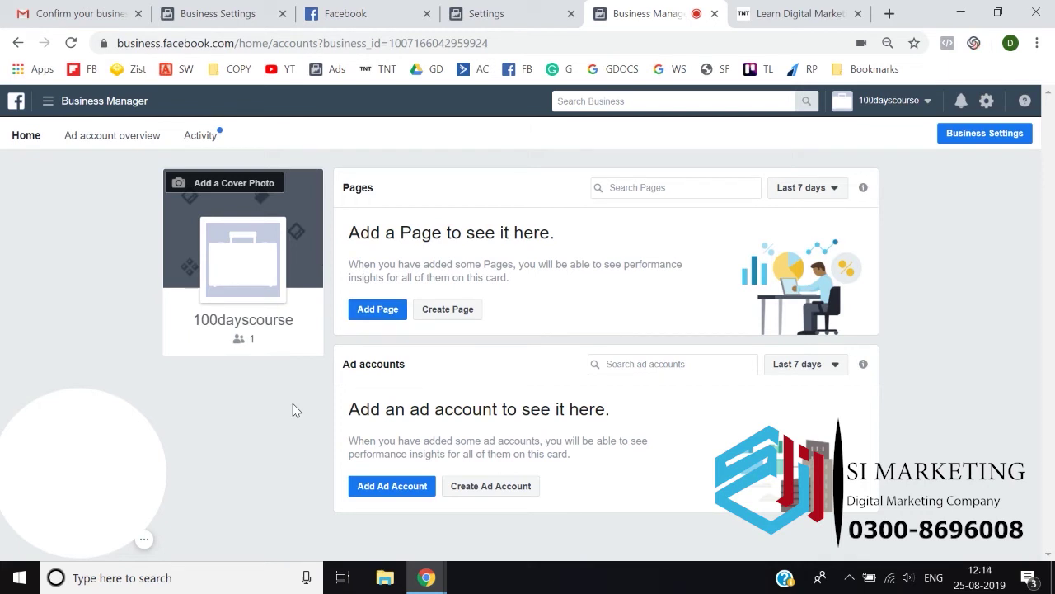
Start adding a Page and copy the Digital Marketing Community - DMC Page's URL from Facebook
left_click(392, 315)
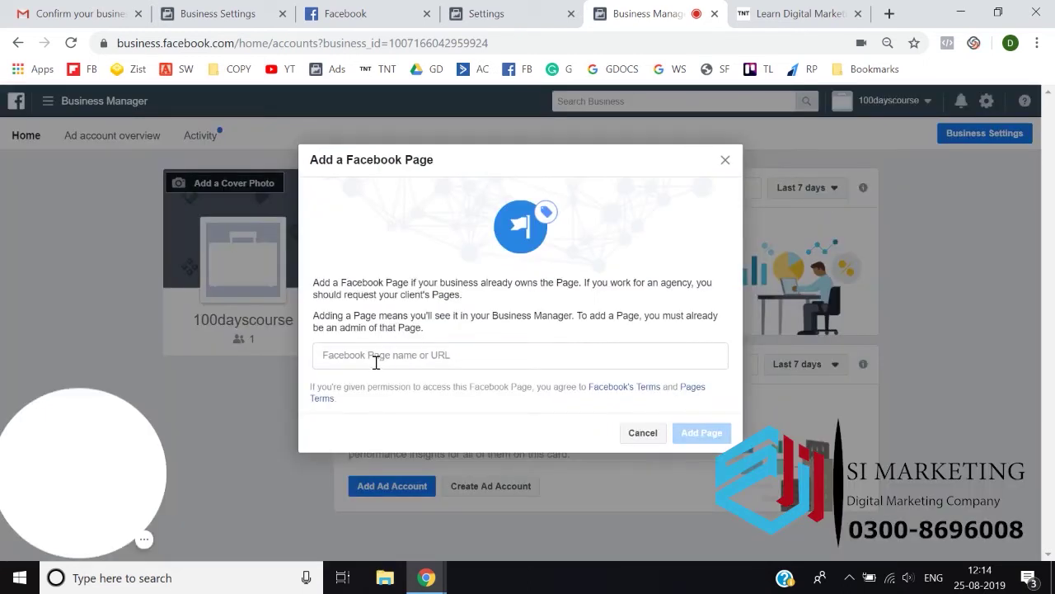
left_click(376, 362)
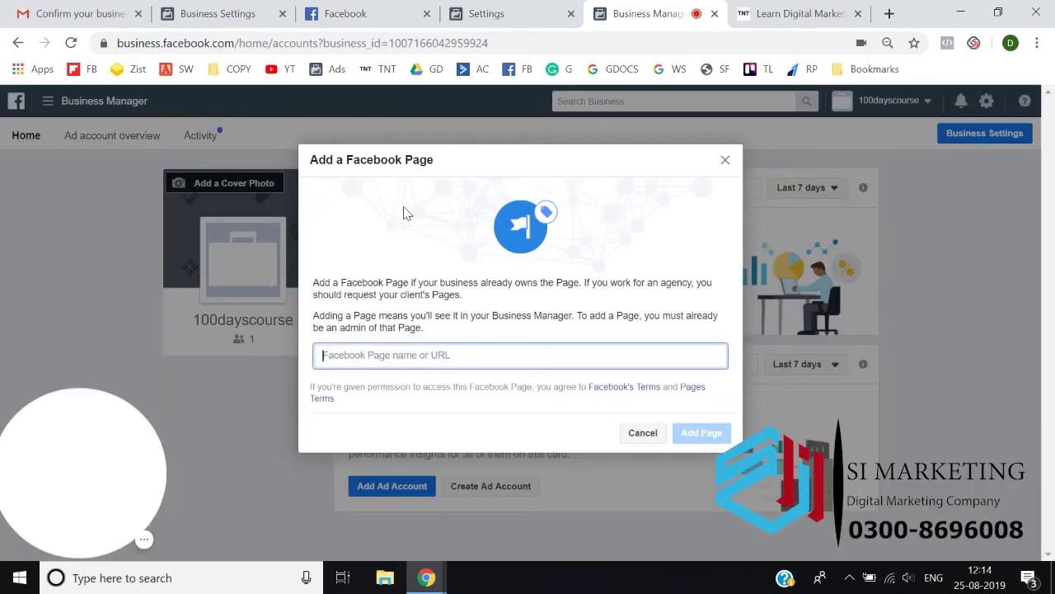
left_click(372, 13)
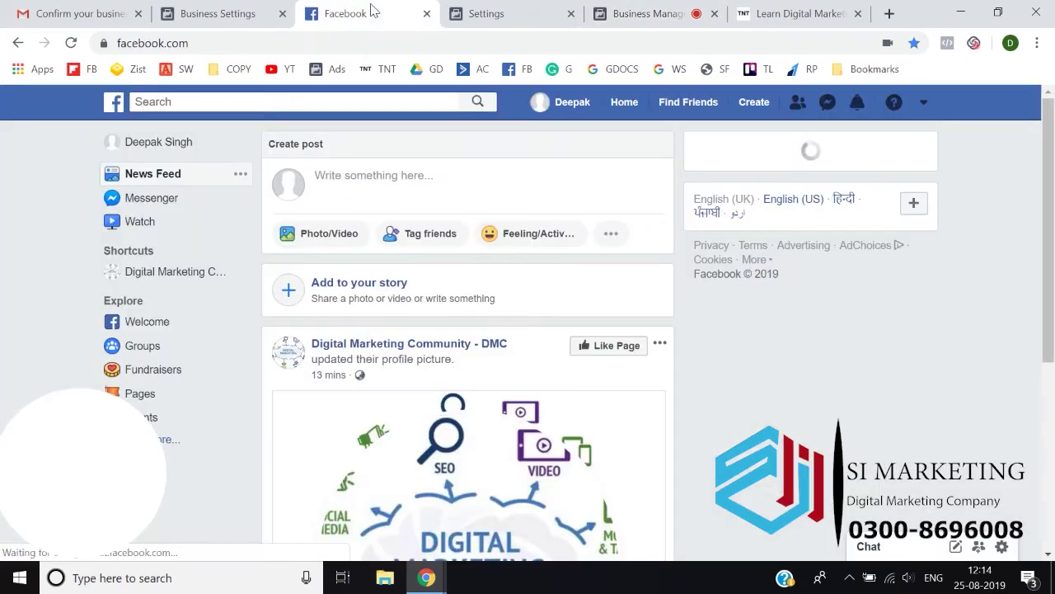
left_click(161, 271)
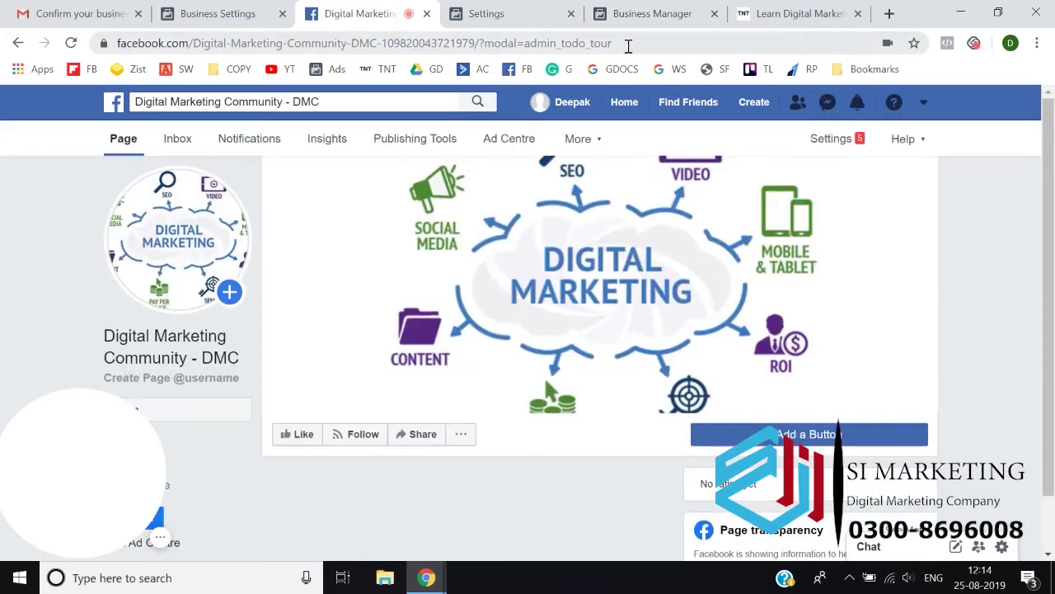
left_click(629, 44)
key("ctrl+c")
Paste the trimmed URL, add the Digital Marketing Community - DMC suggestion, and reload the home page
left_click(651, 13)
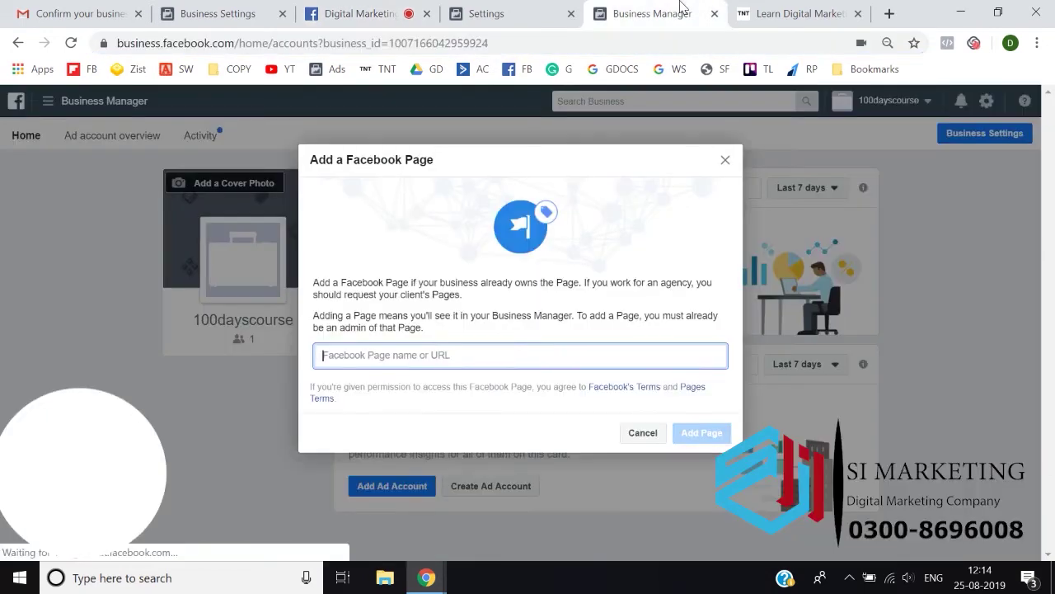
key("ctrl+v")
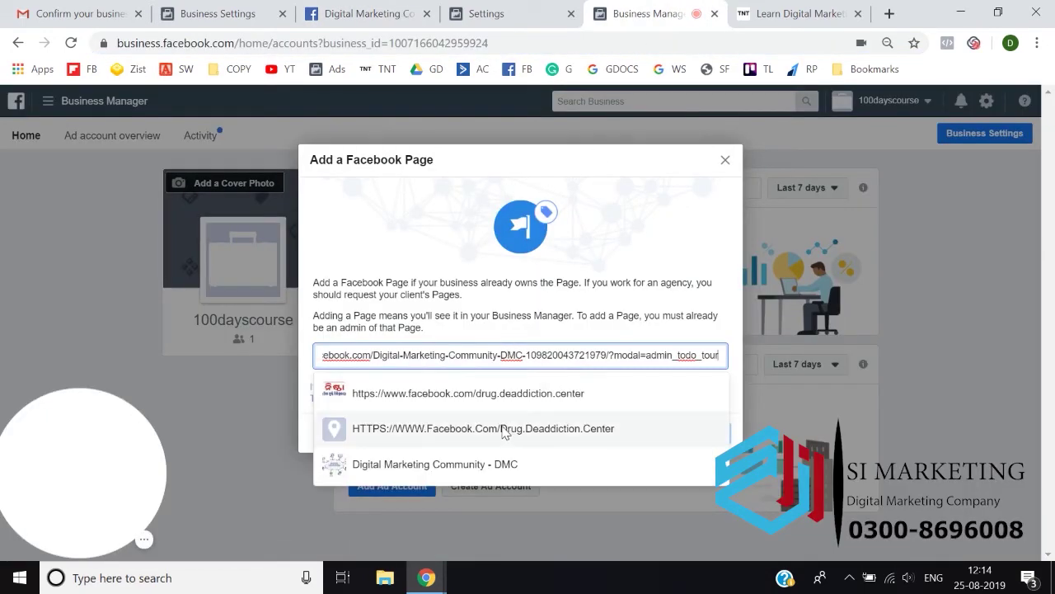
key("BackSpace")
key("BackSpace")
key("BackSpace")
key("BackSpace")
key("BackSpace")
key("BackSpace")
key("BackSpace")
key("BackSpace")
key("BackSpace")
key("BackSpace")
key("BackSpace")
key("BackSpace")
key("BackSpace")
key("BackSpace")
key("BackSpace")
key("BackSpace")
key("BackSpace")
key("BackSpace")
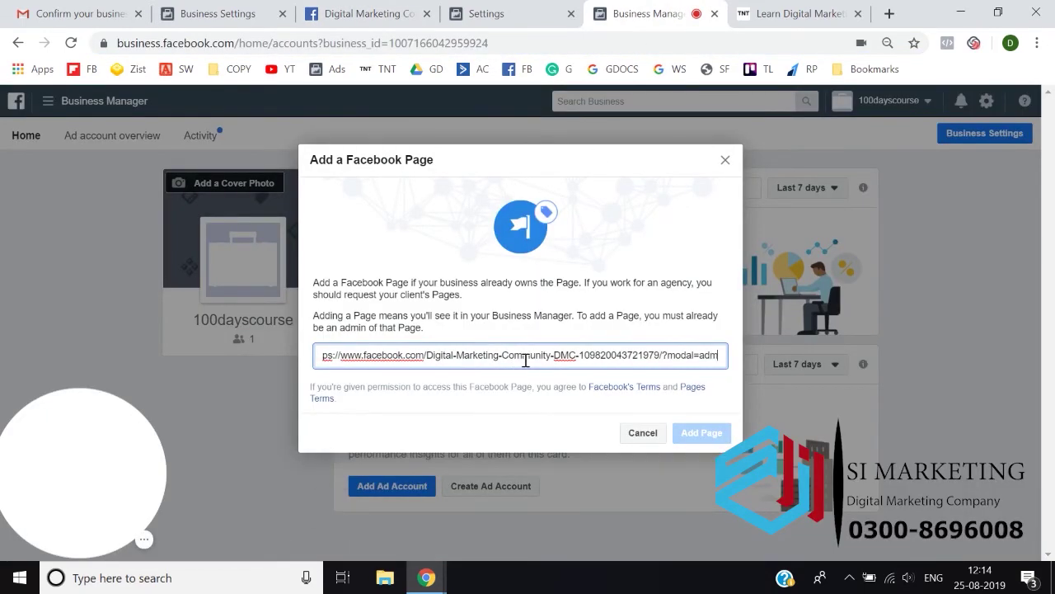
key("BackSpace")
key("BackSpace")
key("BackSpace")
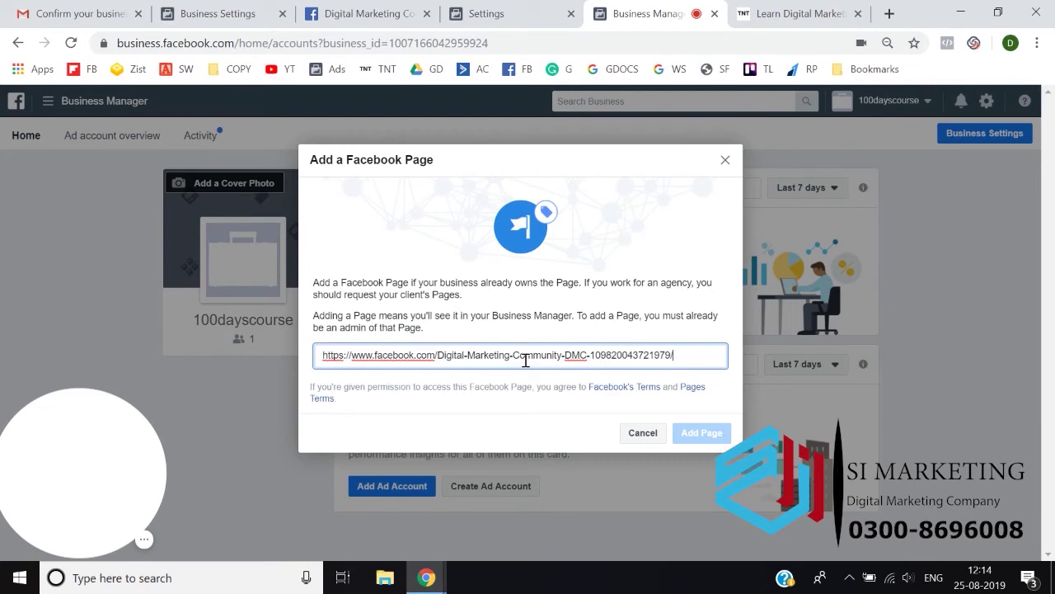
left_click(486, 392)
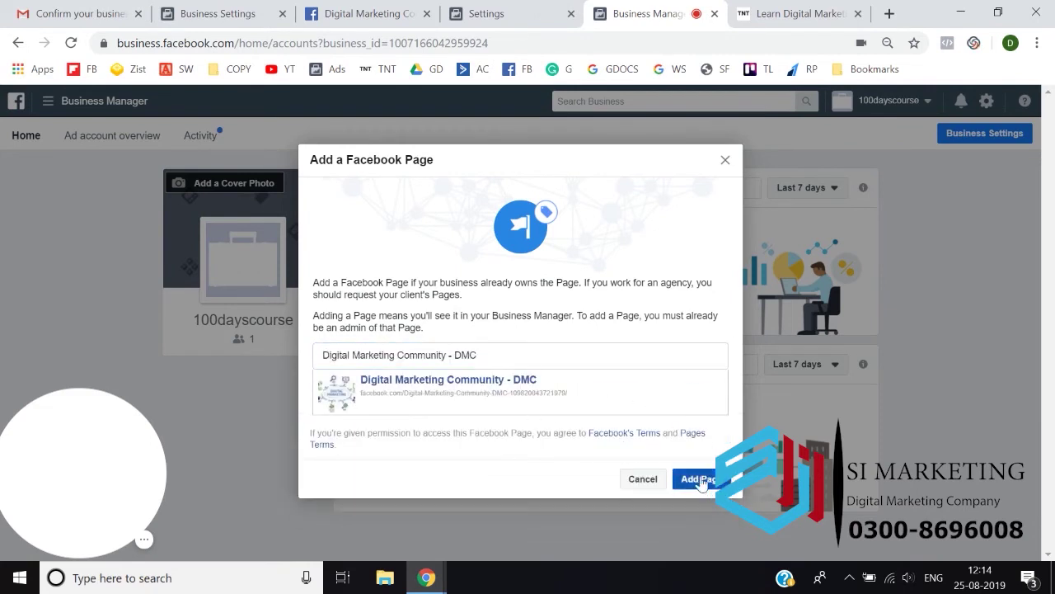
left_click(700, 480)
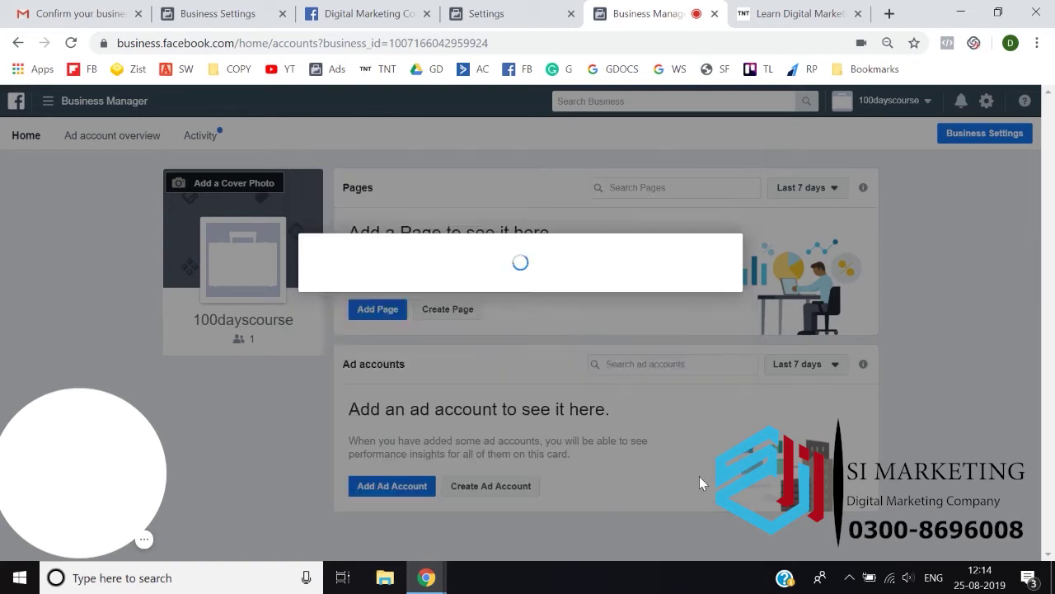
left_click(521, 360)
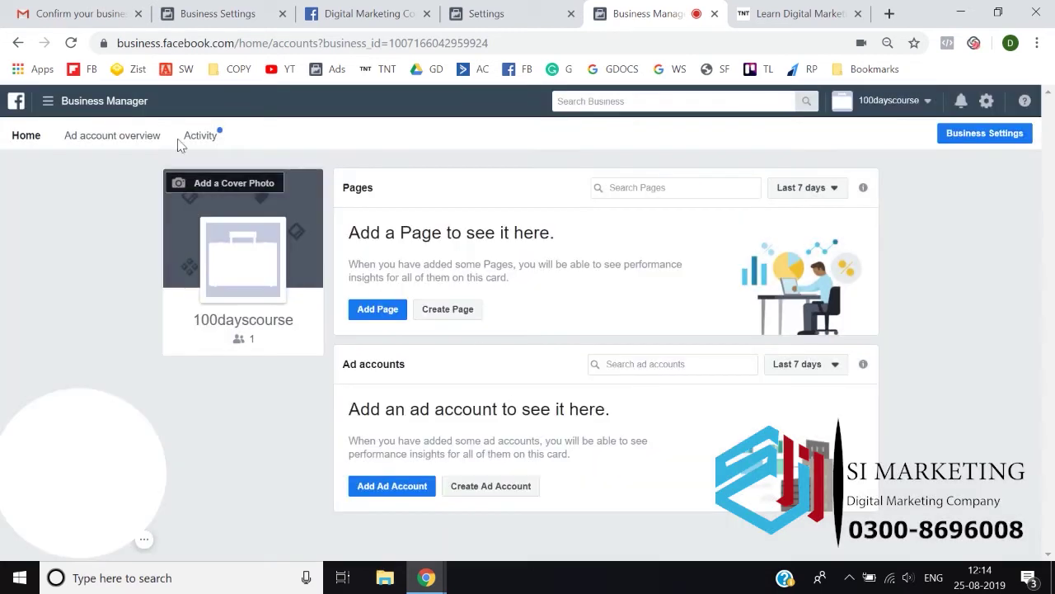
left_click(71, 44)
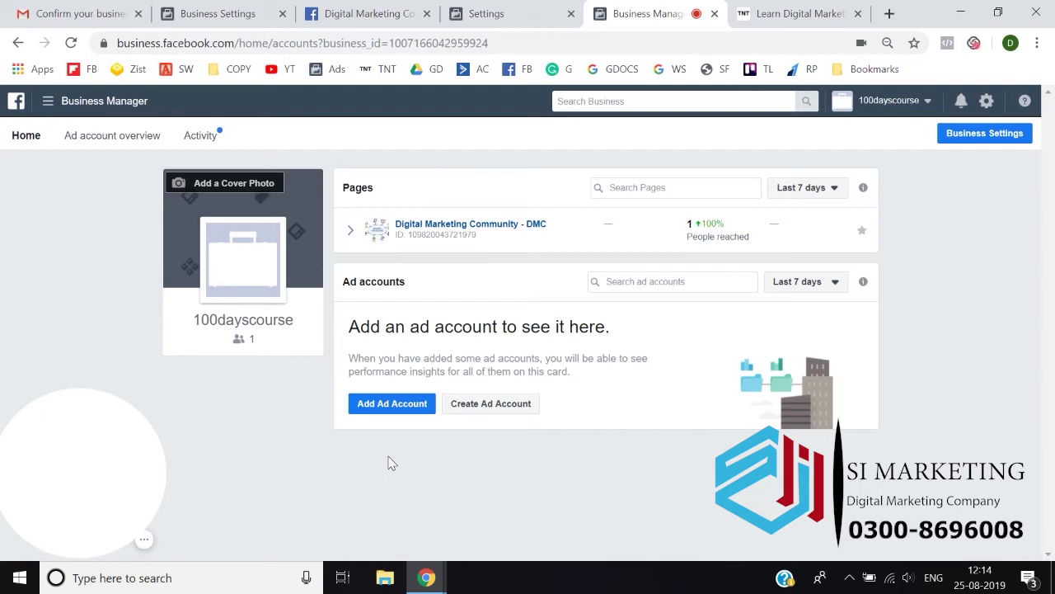
Open the Add an ad account form, focus its ID field, and switch to the DMC Page tab
left_click(391, 408)
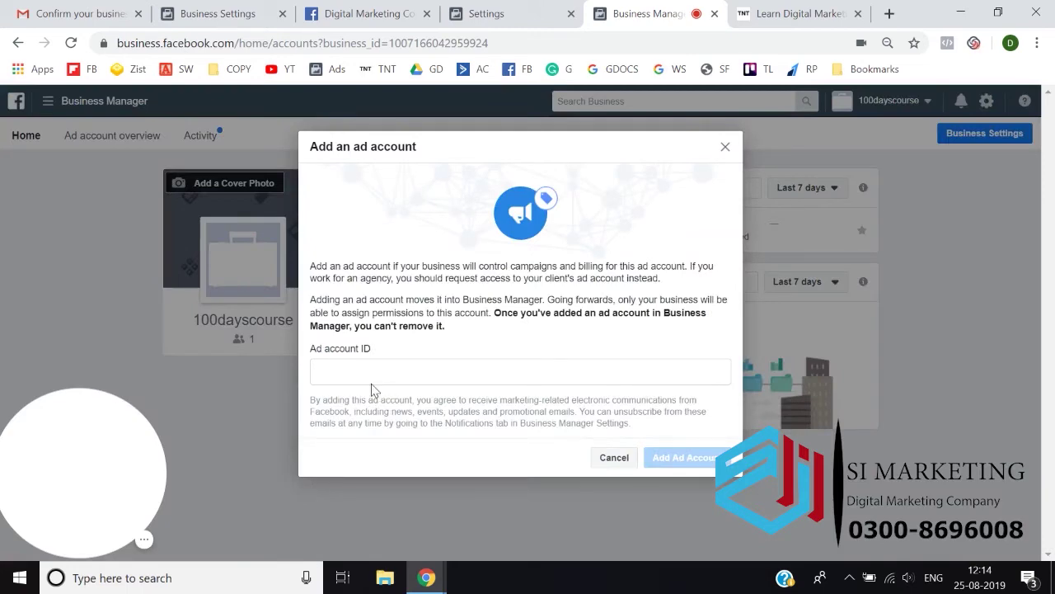
left_click(361, 373)
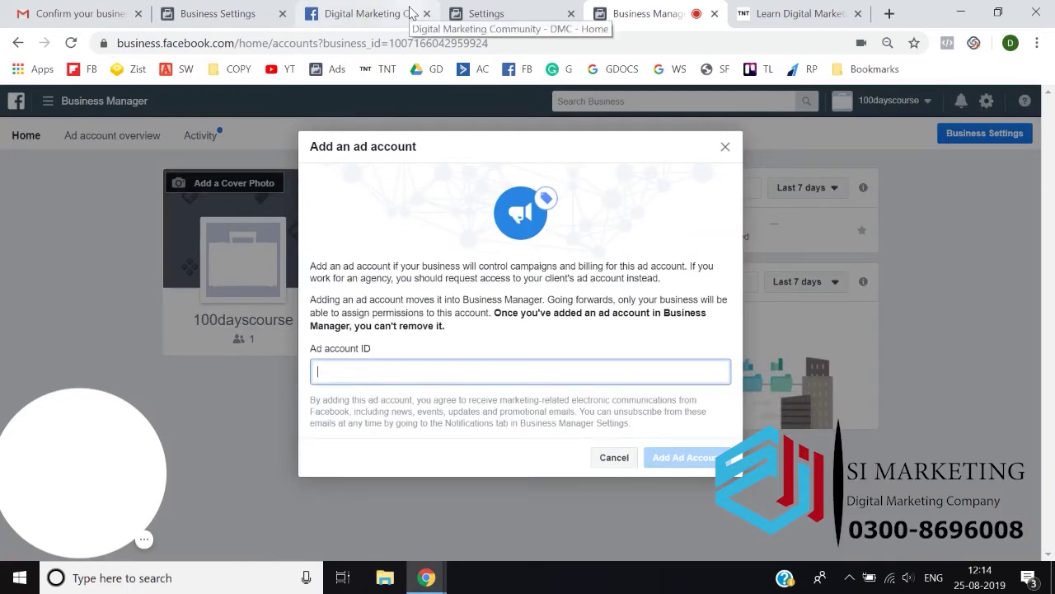
left_click(410, 12)
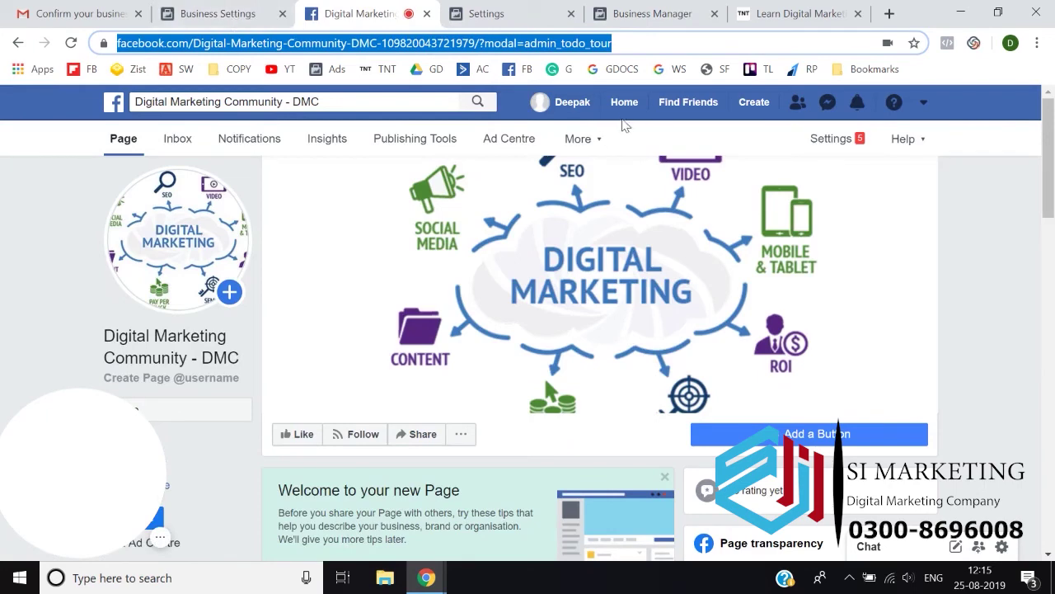
Start a new ad from Facebook's Create menu, opening Ads Manager in a new tab
left_click(754, 102)
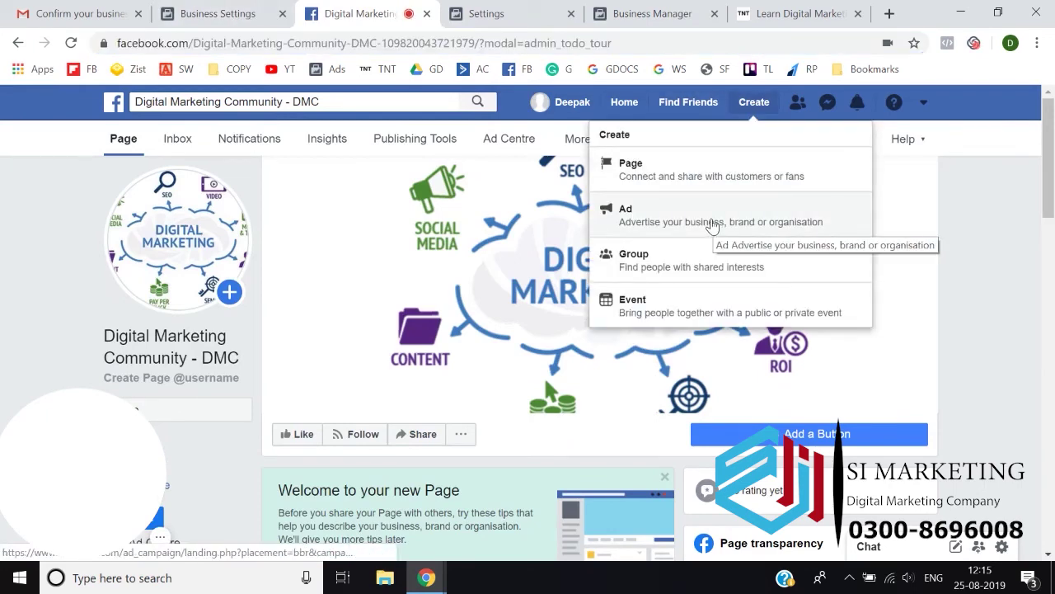
left_click(614, 113)
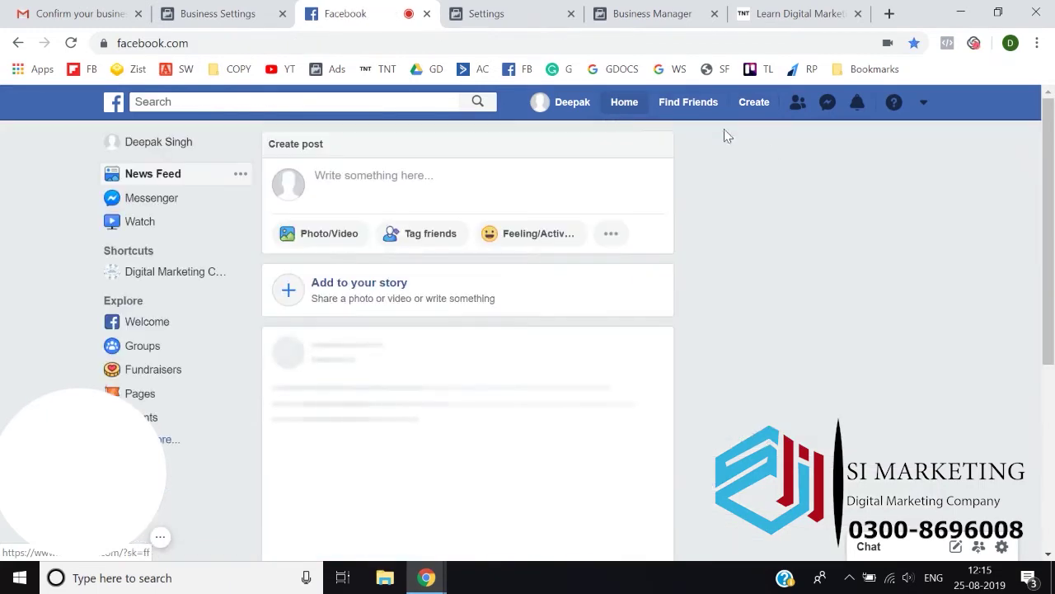
left_click(923, 105)
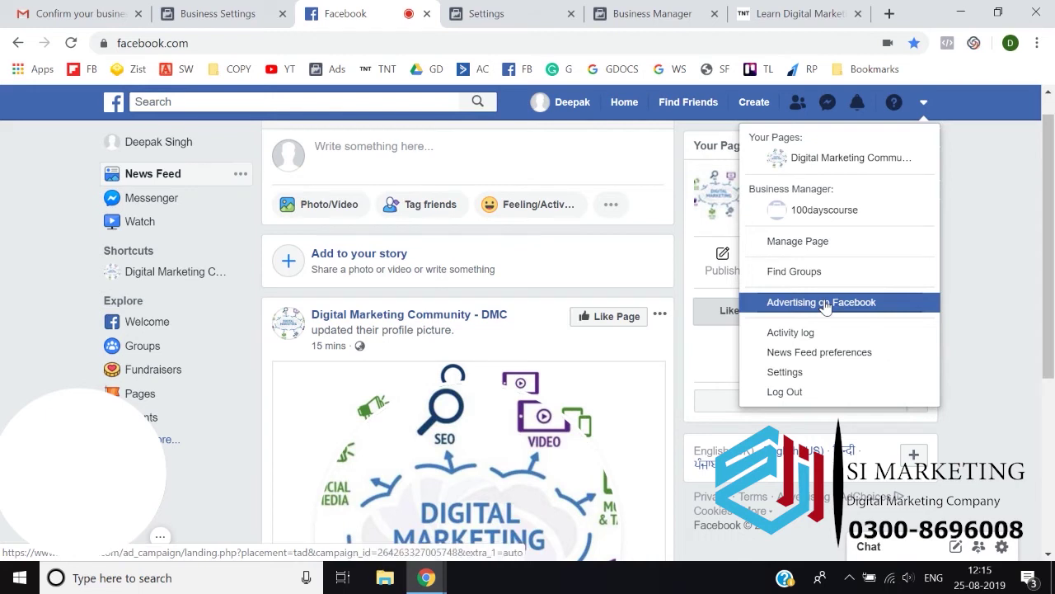
left_click(756, 102)
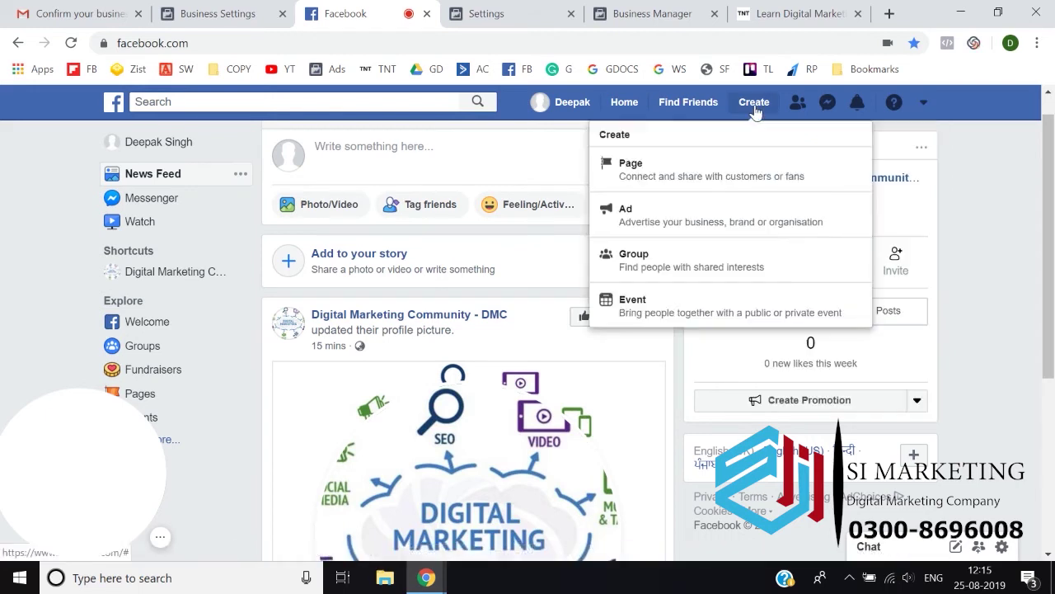
left_click(660, 238)
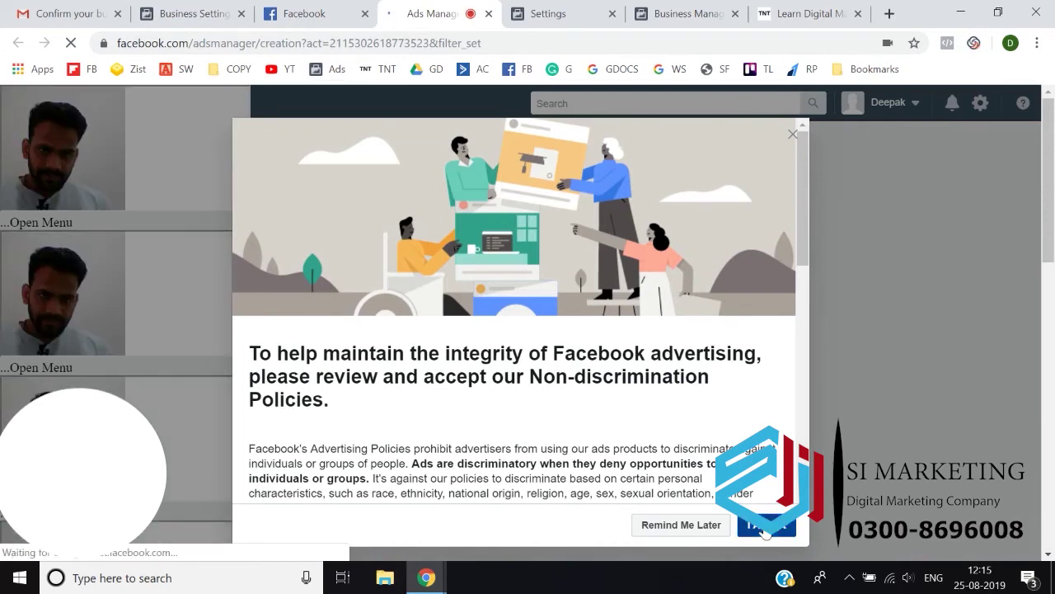
Accept the Non-discrimination Policies and dismiss the confirmation and campaign summary popups
left_click(765, 528)
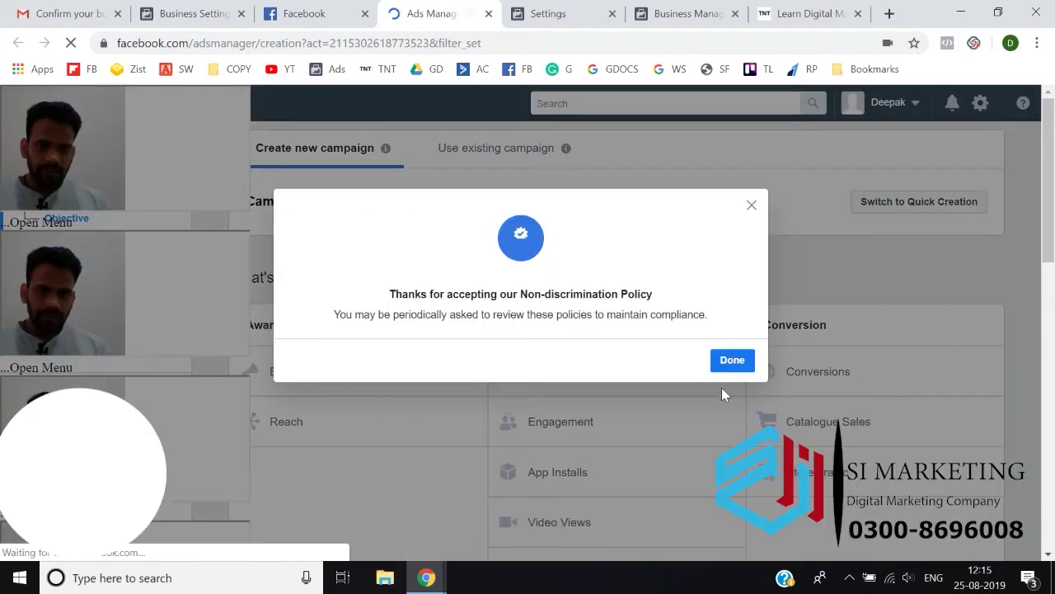
left_click(733, 360)
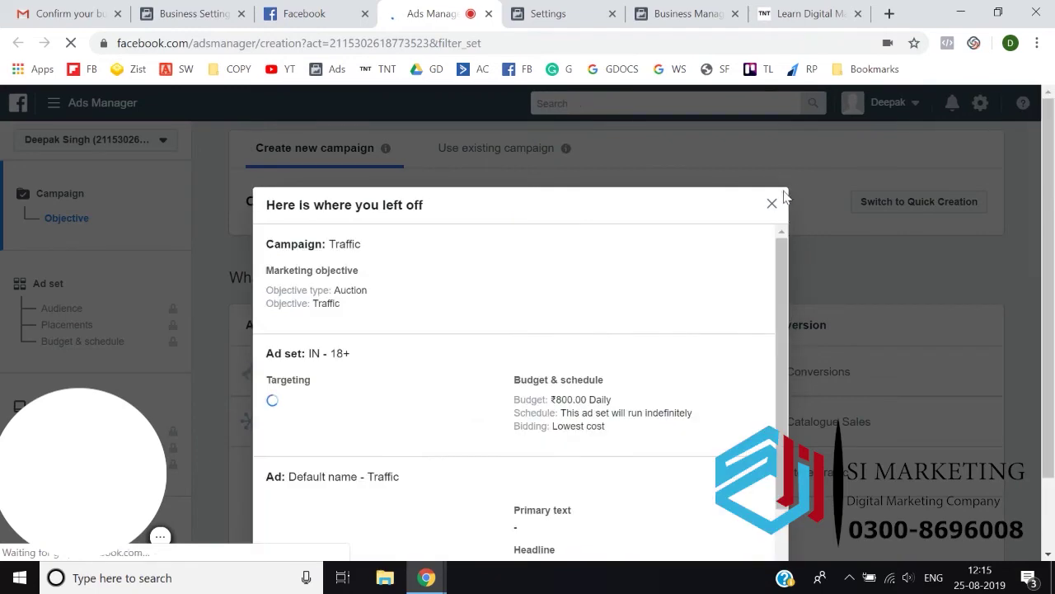
left_click(769, 205)
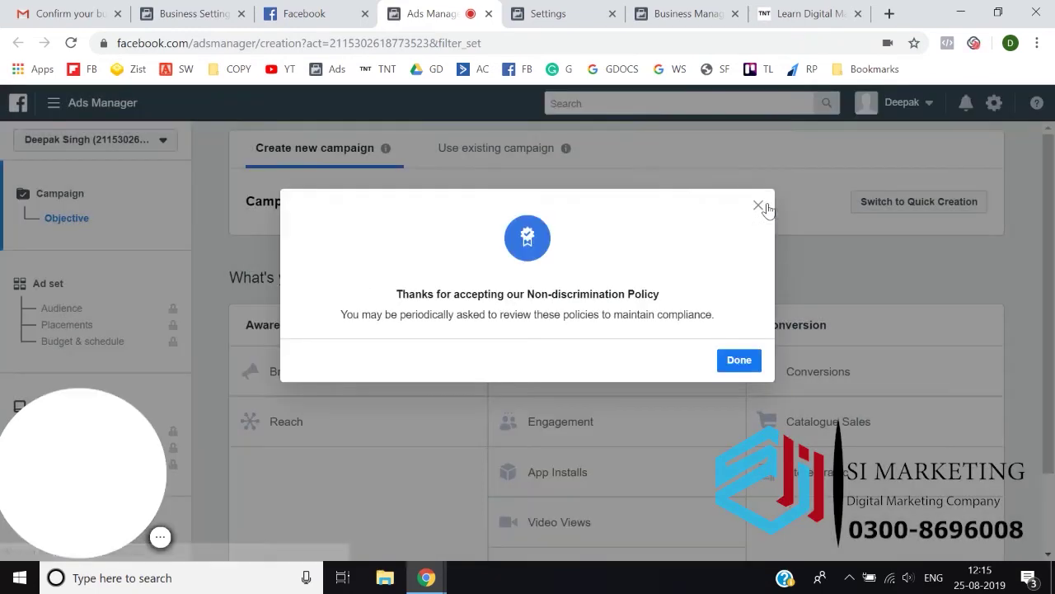
left_click(735, 361)
left_click(130, 142)
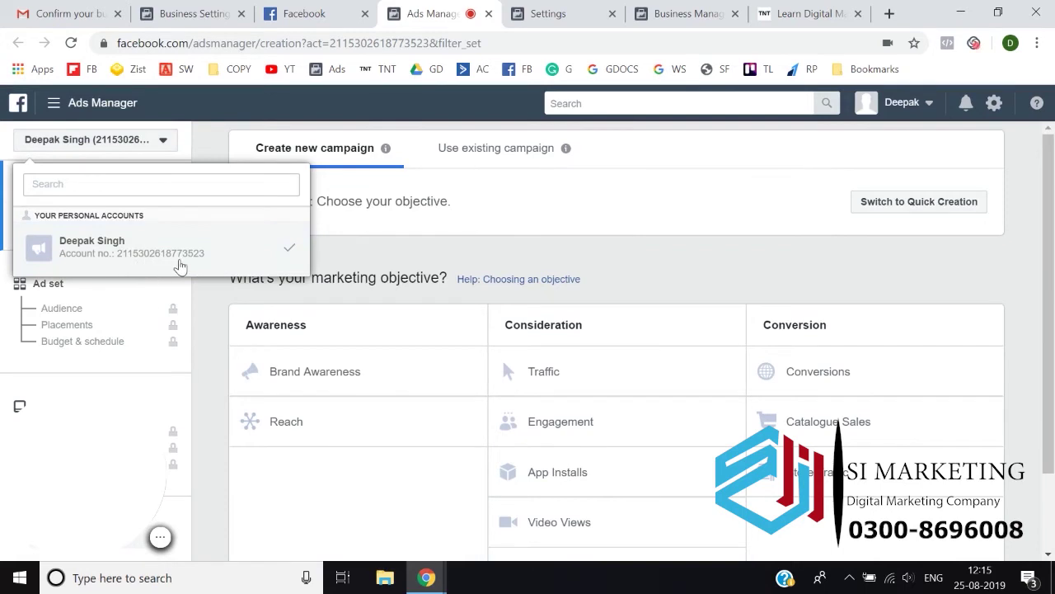
left_click(205, 302)
Copy the act= ad account ID from the address bar and return to Business Manager
left_click_drag(332, 46, 428, 51)
key("ctrl+c")
key("ctrl+f")
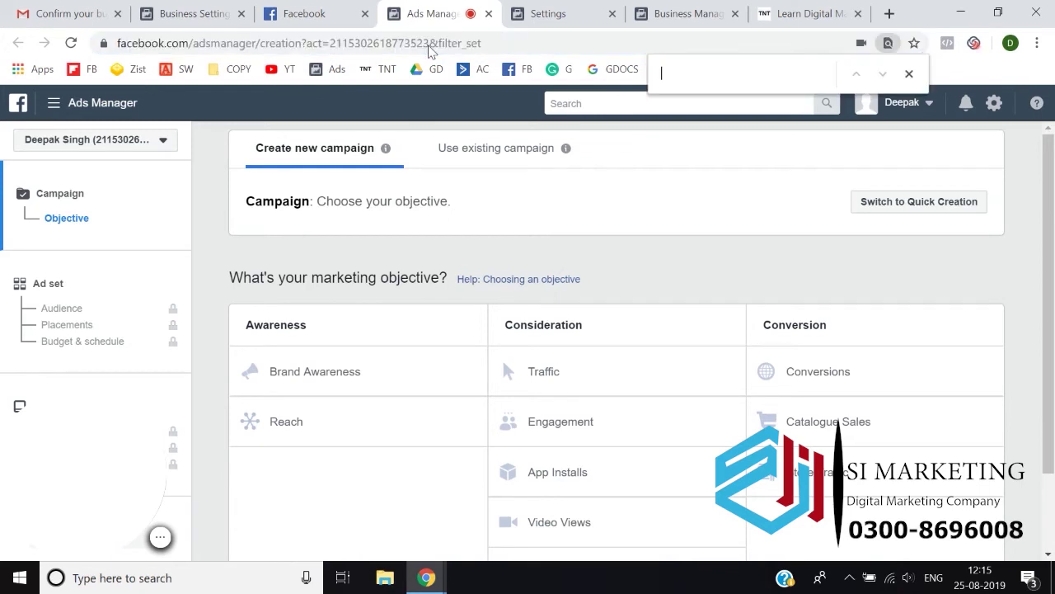
key("Escape")
left_click(689, 13)
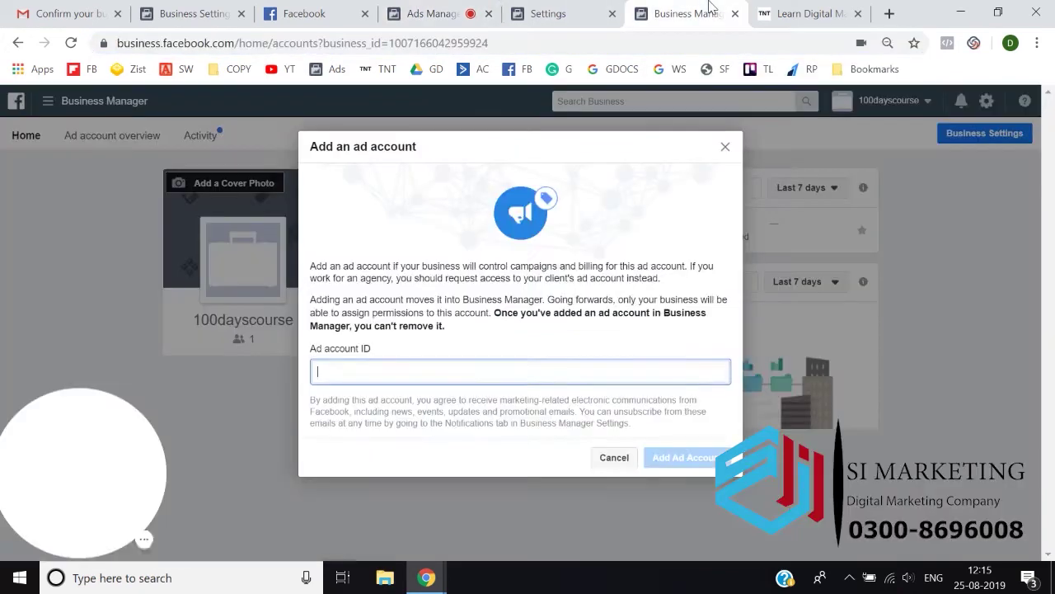
Paste the ad account ID and try adding it, then close the dialog after the prepaid-balance error
key("ctrl+v")
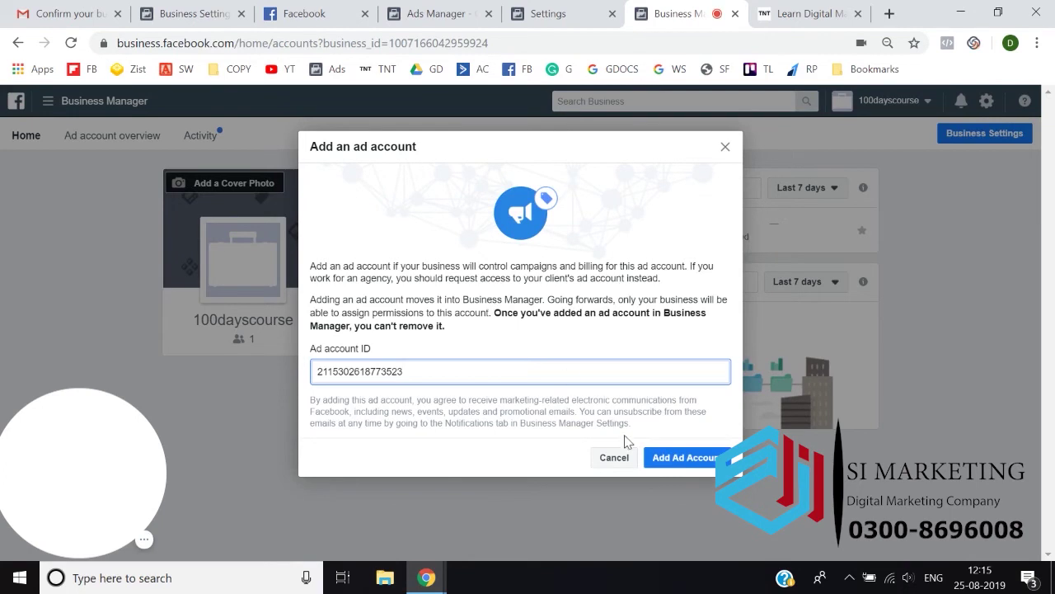
left_click(676, 459)
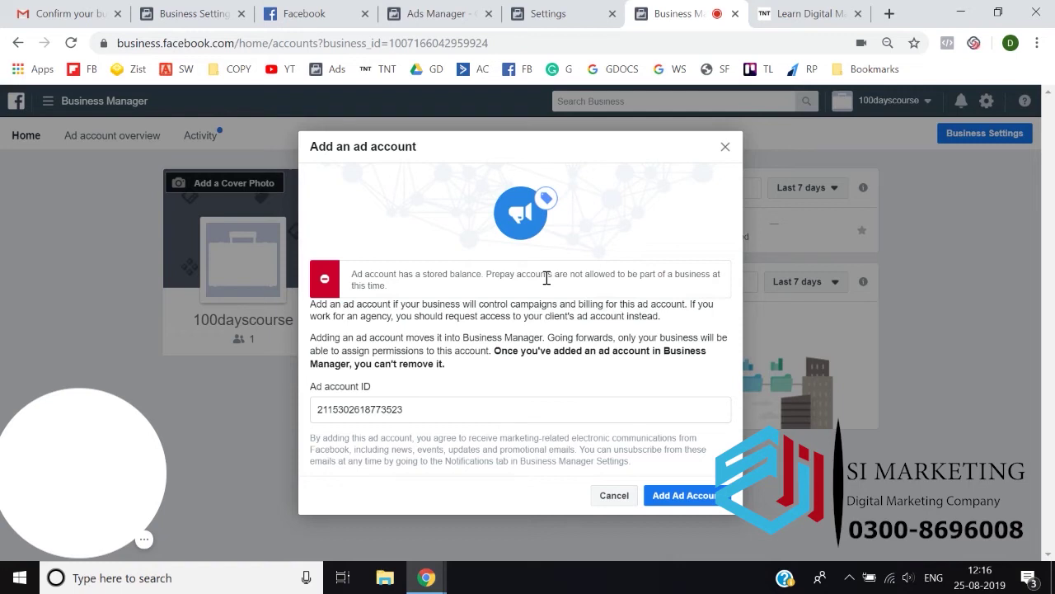
left_click(725, 148)
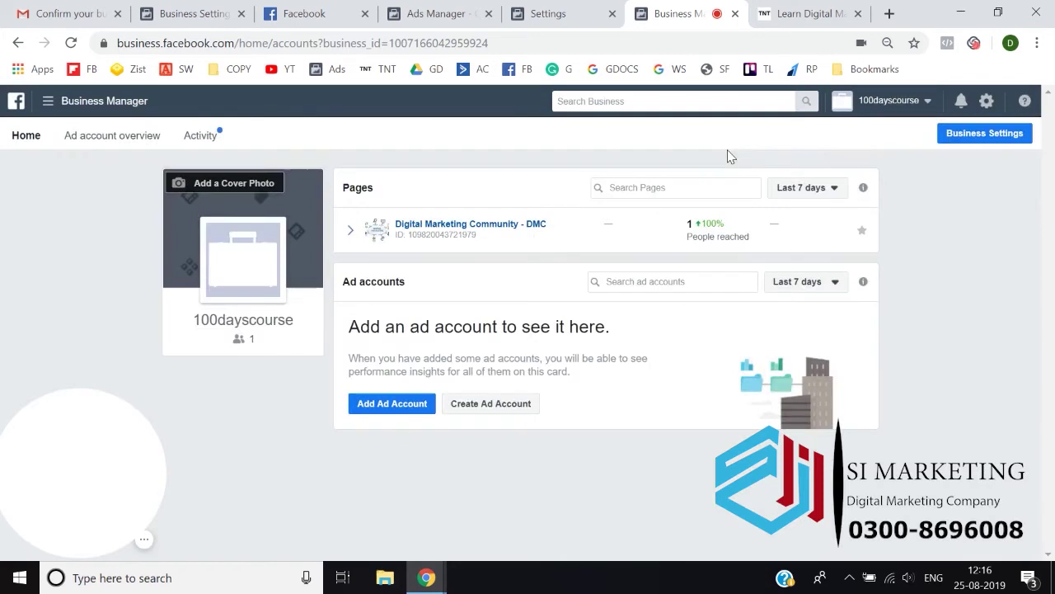
Create a new '100 Days Course' ad account with Asia/Colombo time zone and INR currency
left_click(486, 404)
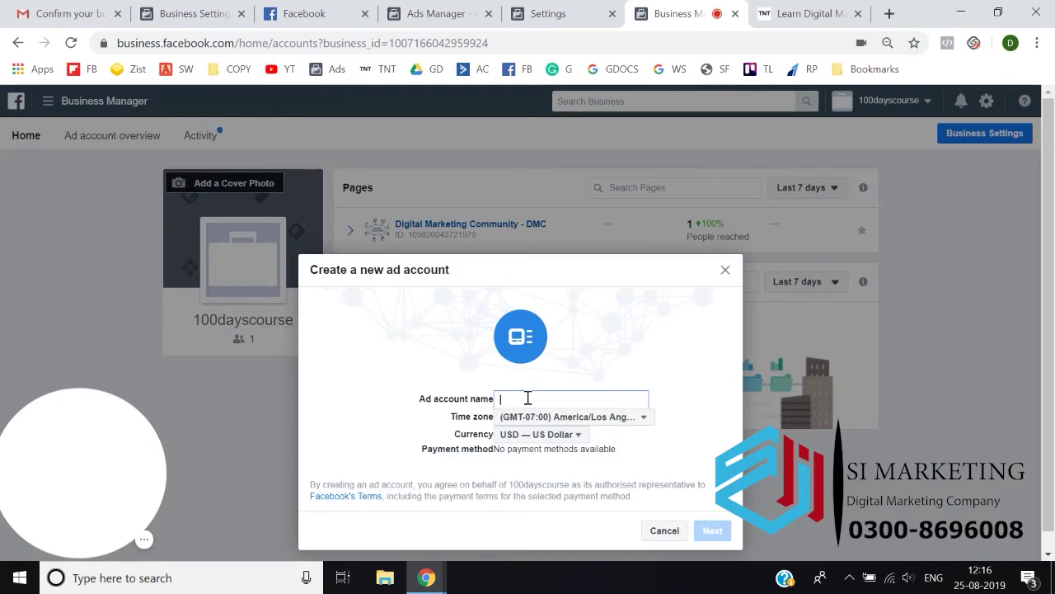
type("100")
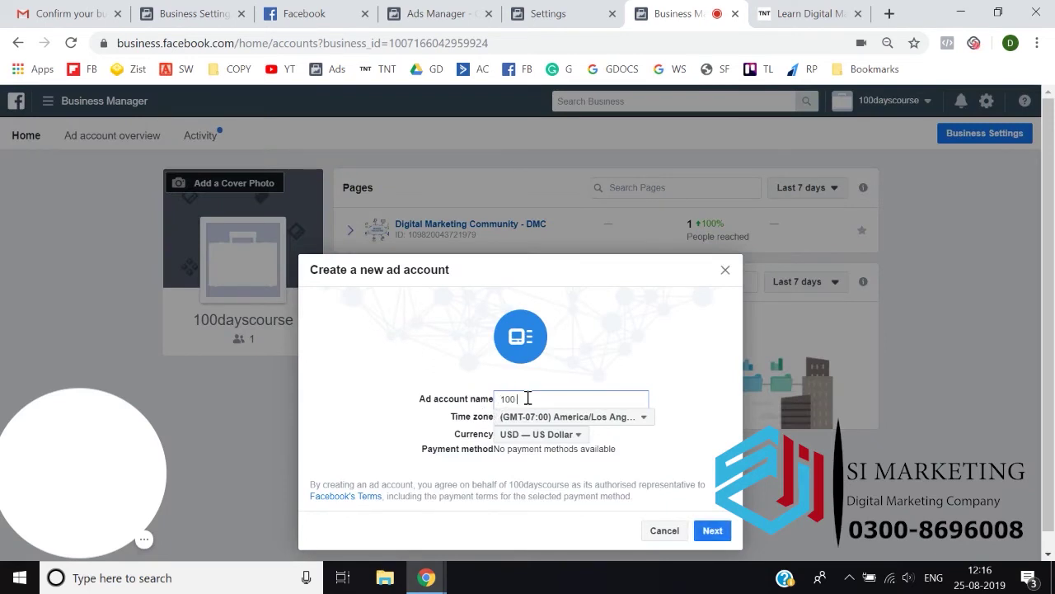
type(" Days Course by doepak")
left_click(573, 421)
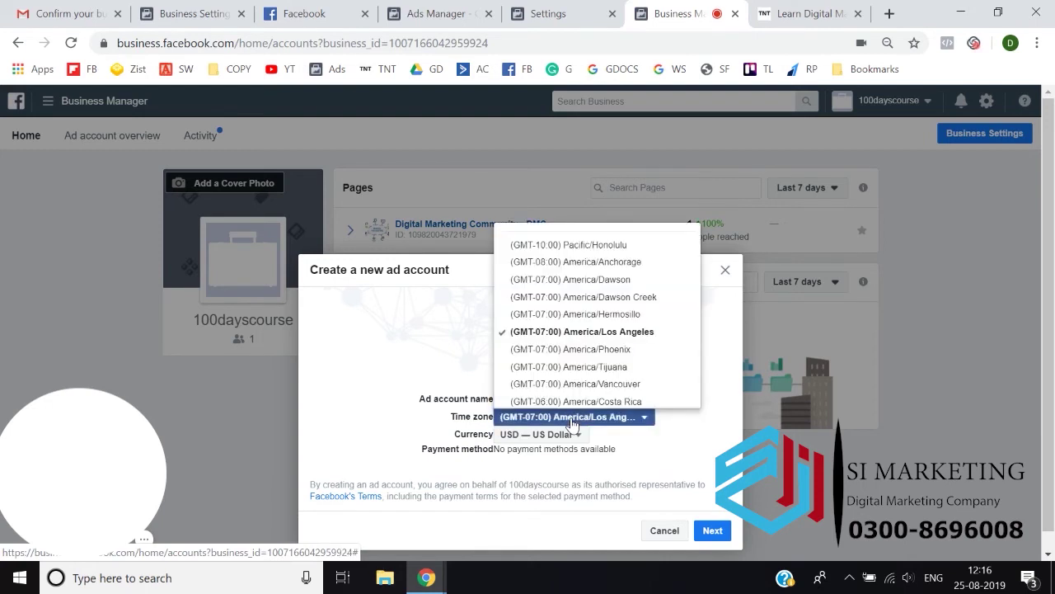
scroll(577, 385, "down", 3)
scroll(597, 385, "down", 20)
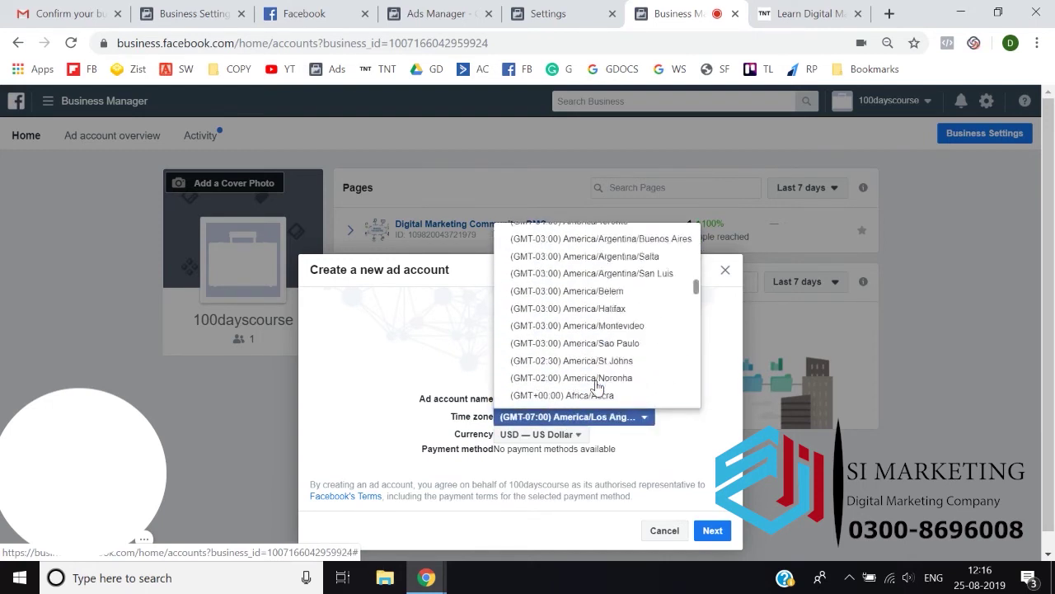
scroll(597, 384, "down", 5)
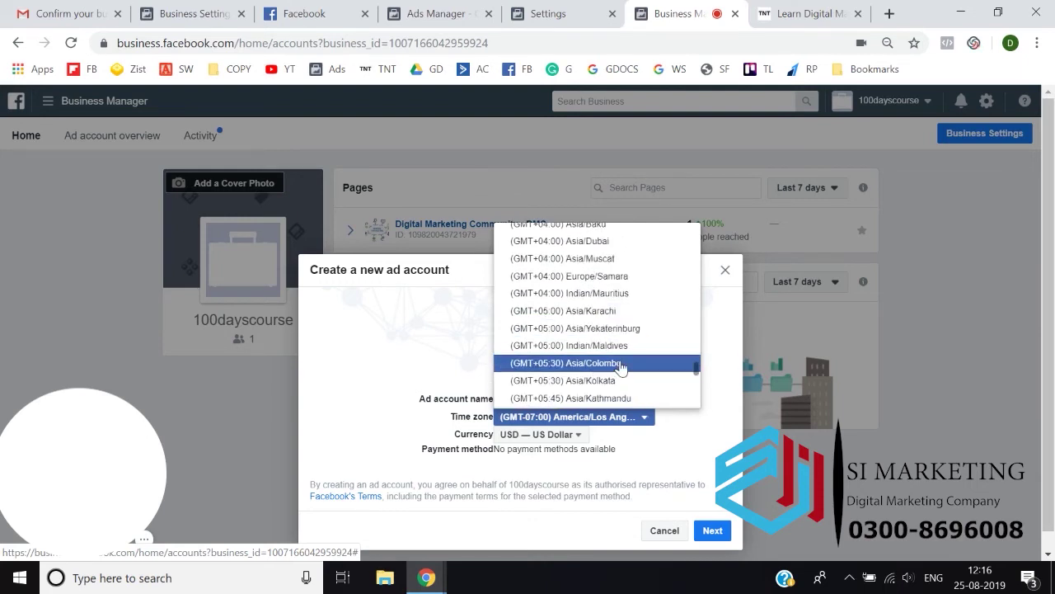
left_click(597, 363)
left_click(568, 438)
key("i")
key("n")
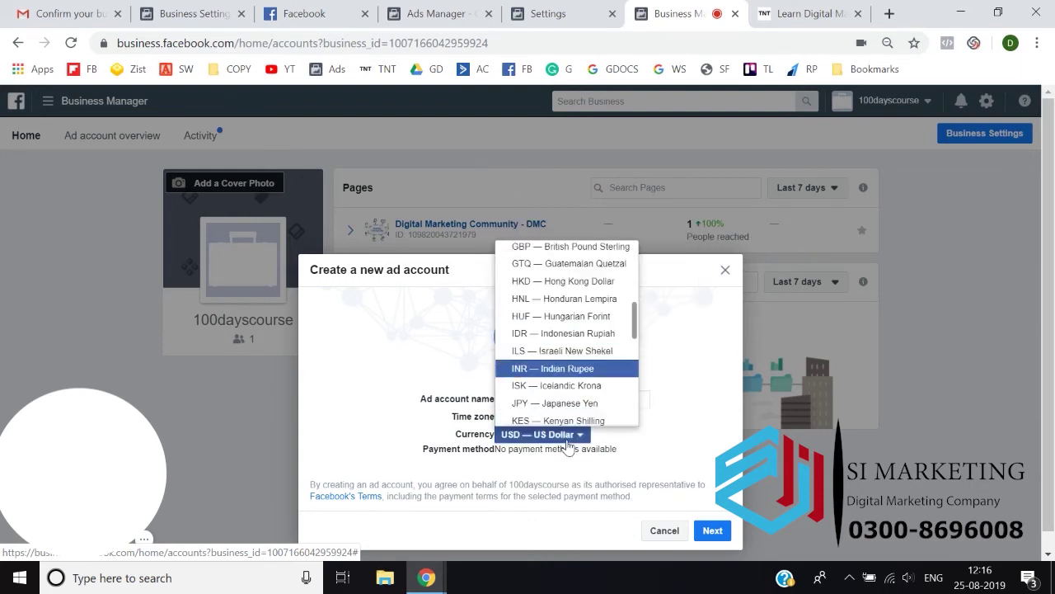
key("Return")
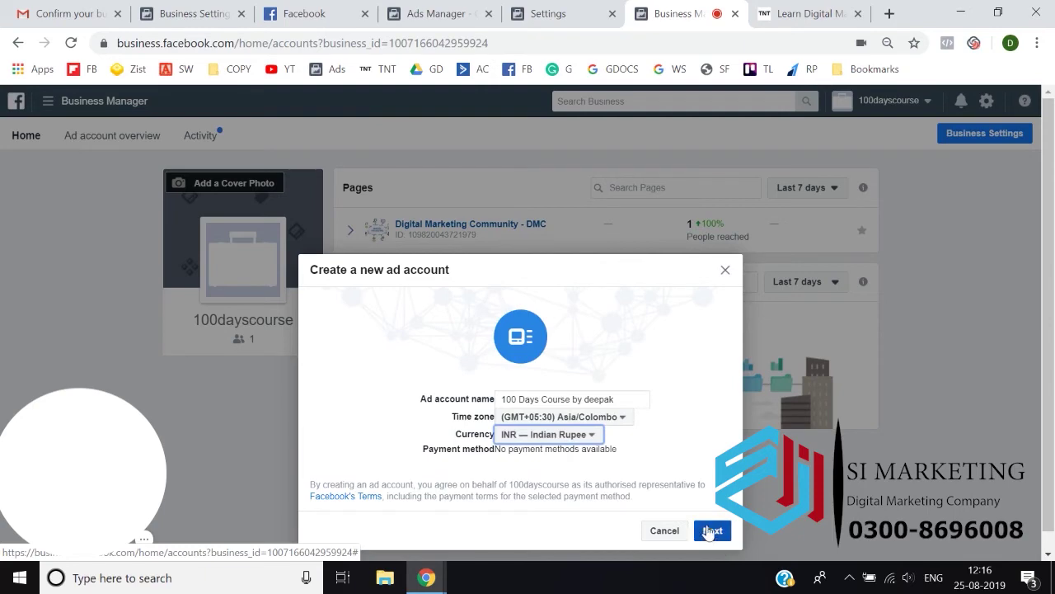
left_click(703, 530)
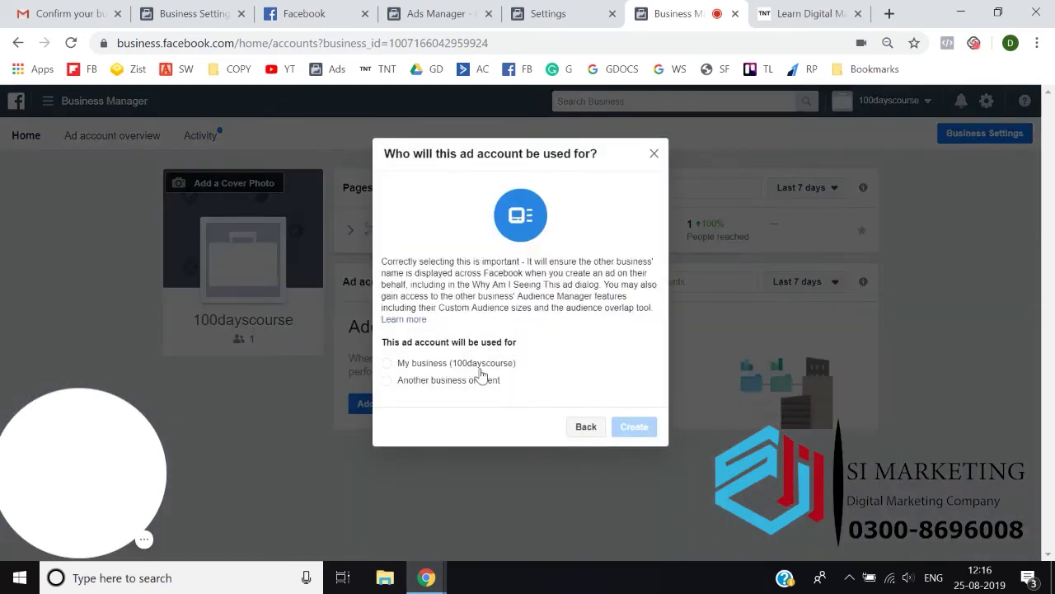
Mark it for my business, create it, and assign the admin Manage campaigns and Manage ad account access
left_click(473, 371)
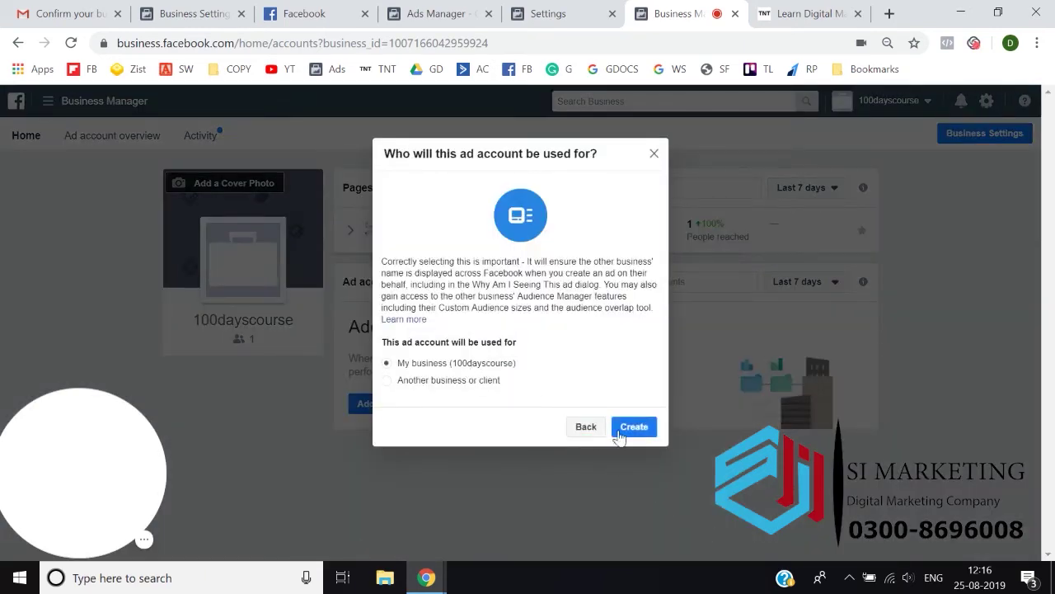
left_click(626, 437)
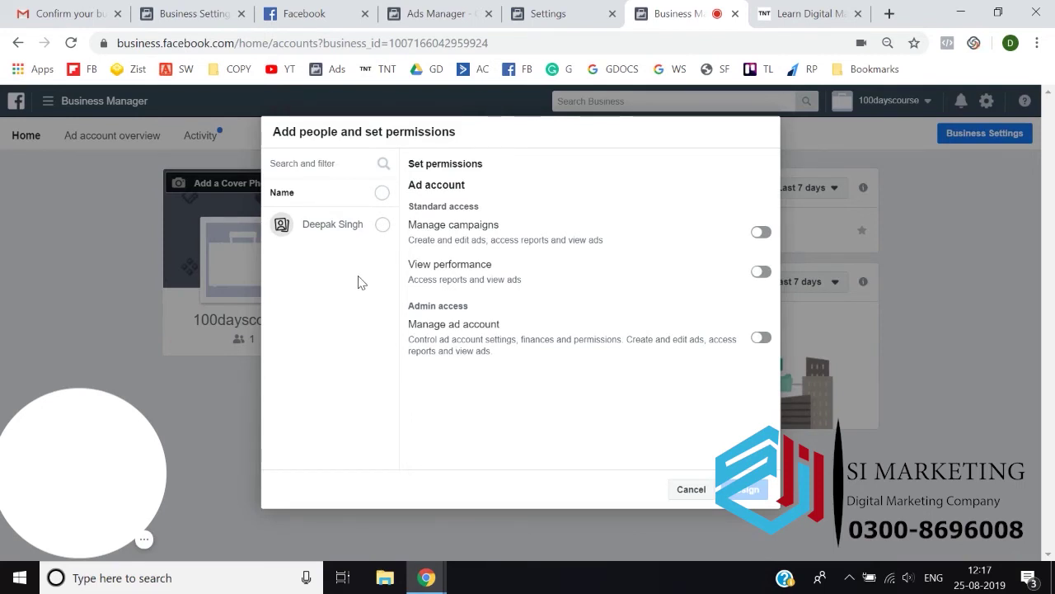
left_click(382, 225)
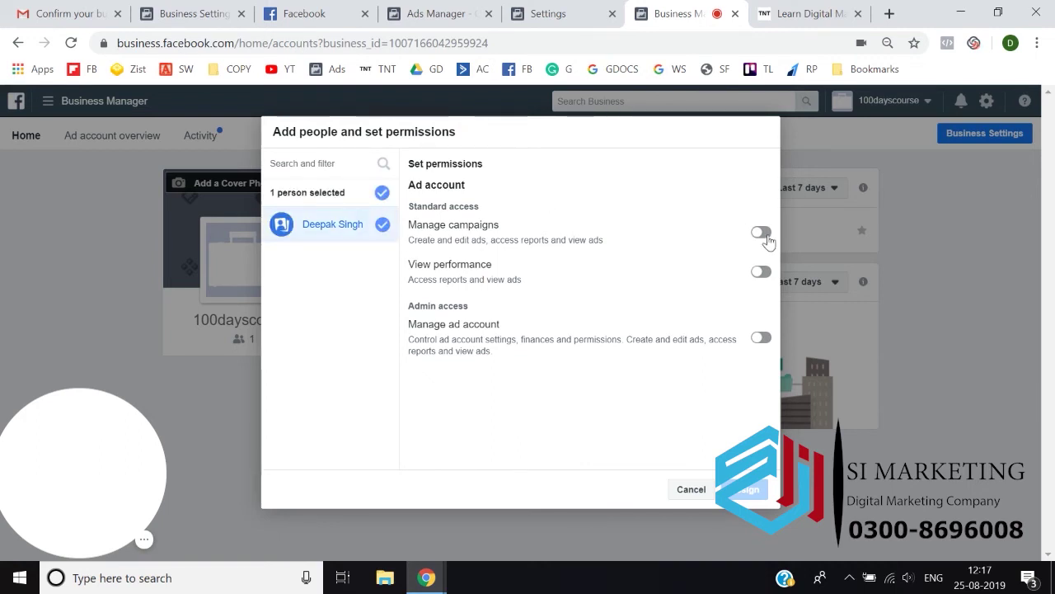
left_click(765, 242)
left_click(762, 339)
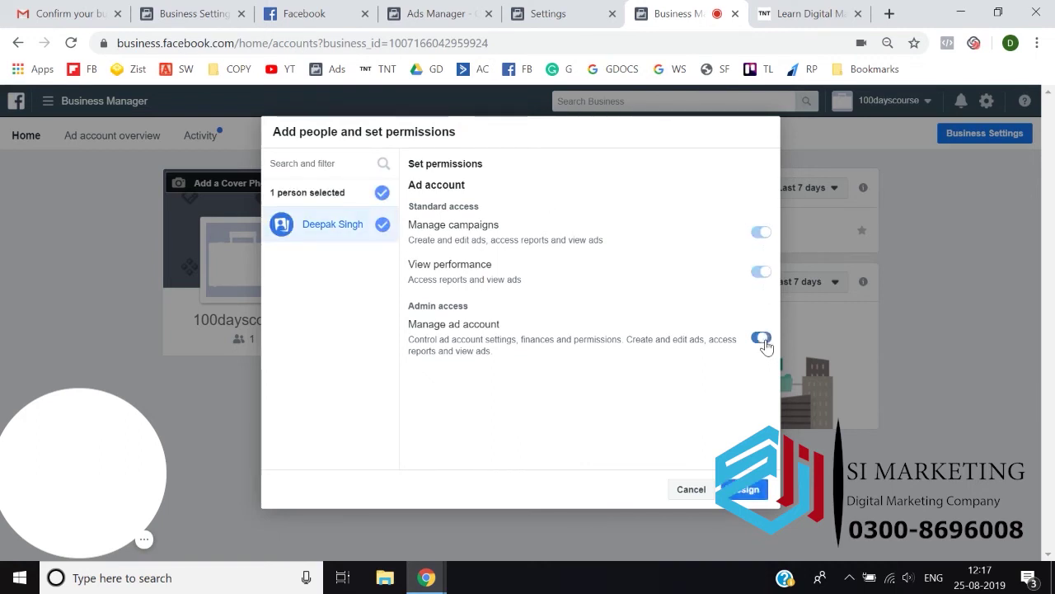
left_click(750, 492)
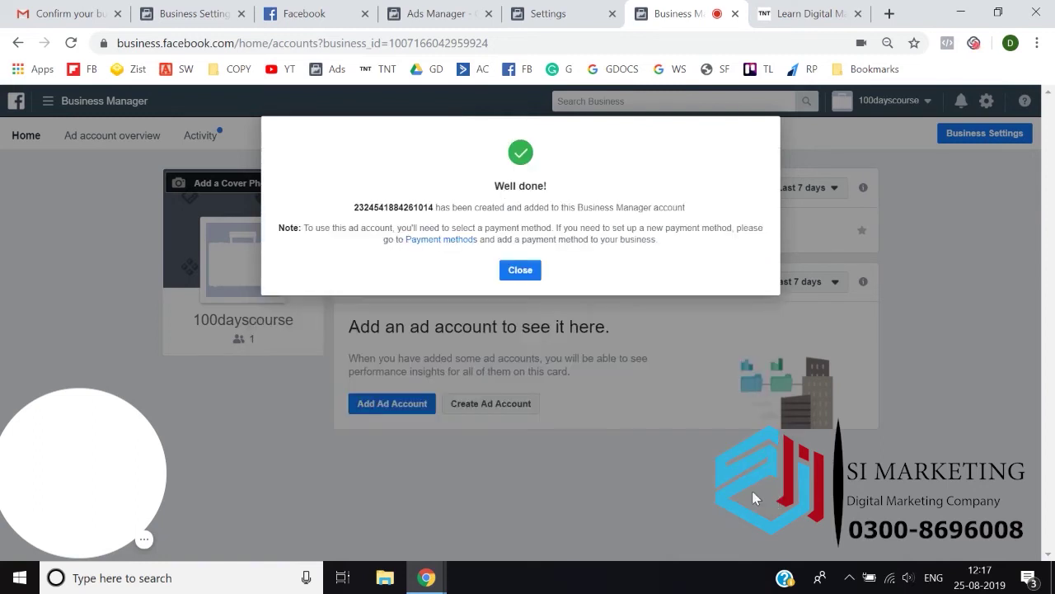
left_click(524, 272)
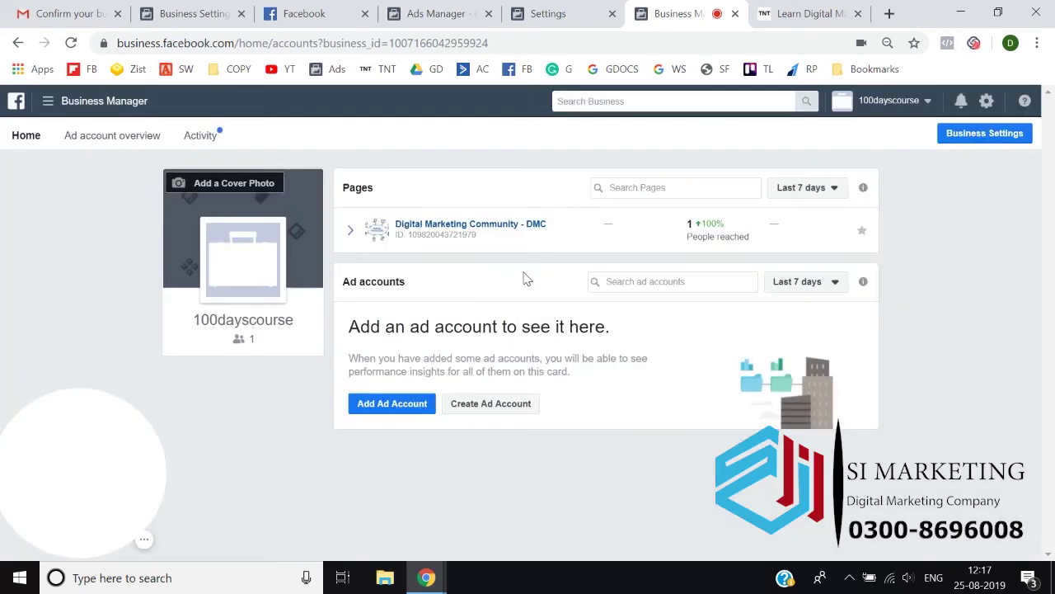
Reload the home page so the 100 Days Course ad account appears with 0 active campaigns
left_click(71, 43)
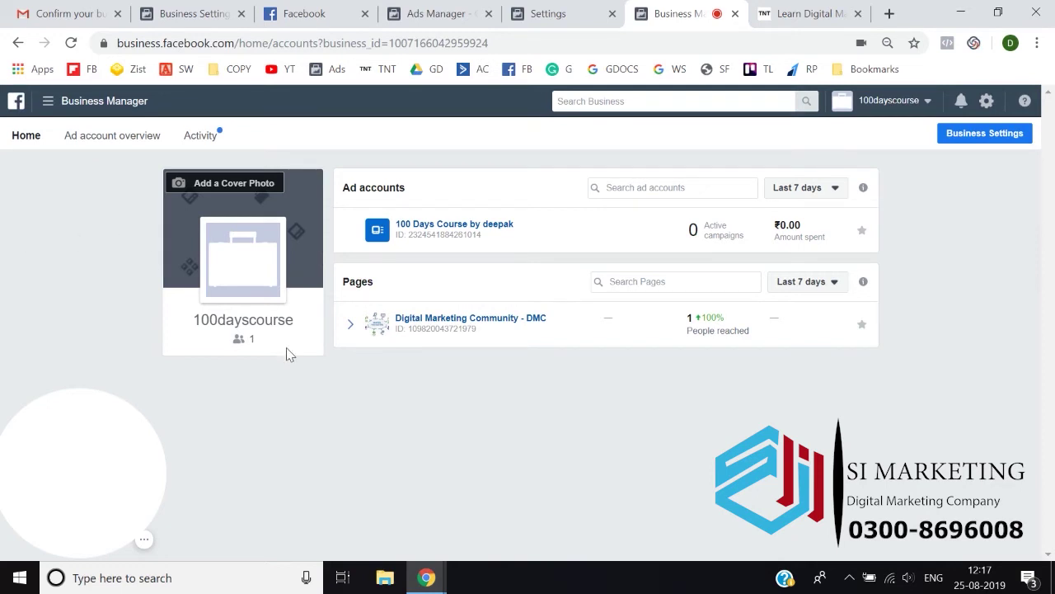
From business settings, start an invite and add the new employee's e-mail address
left_click(974, 138)
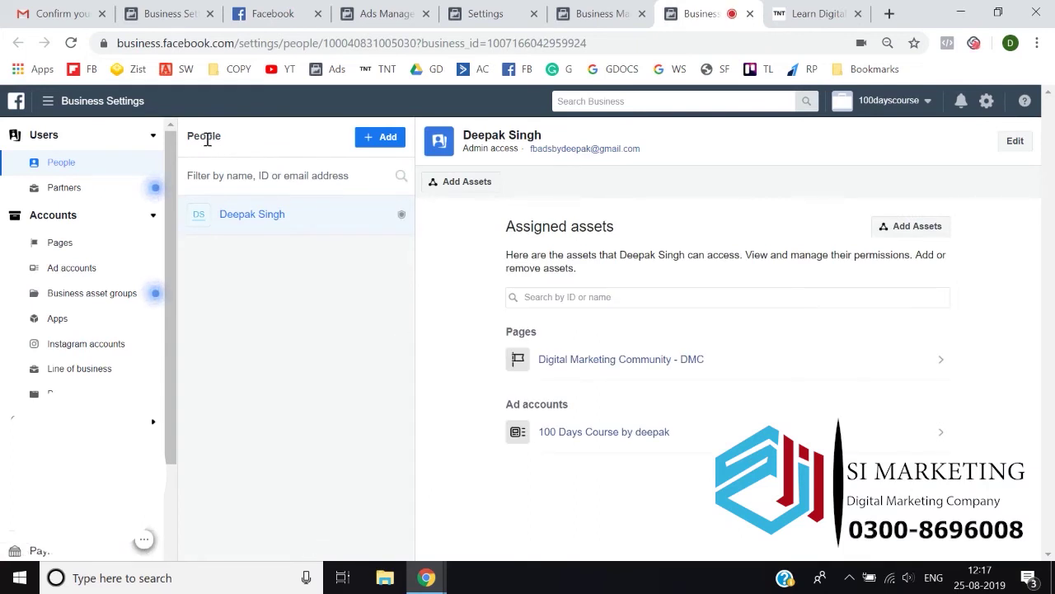
left_click(376, 138)
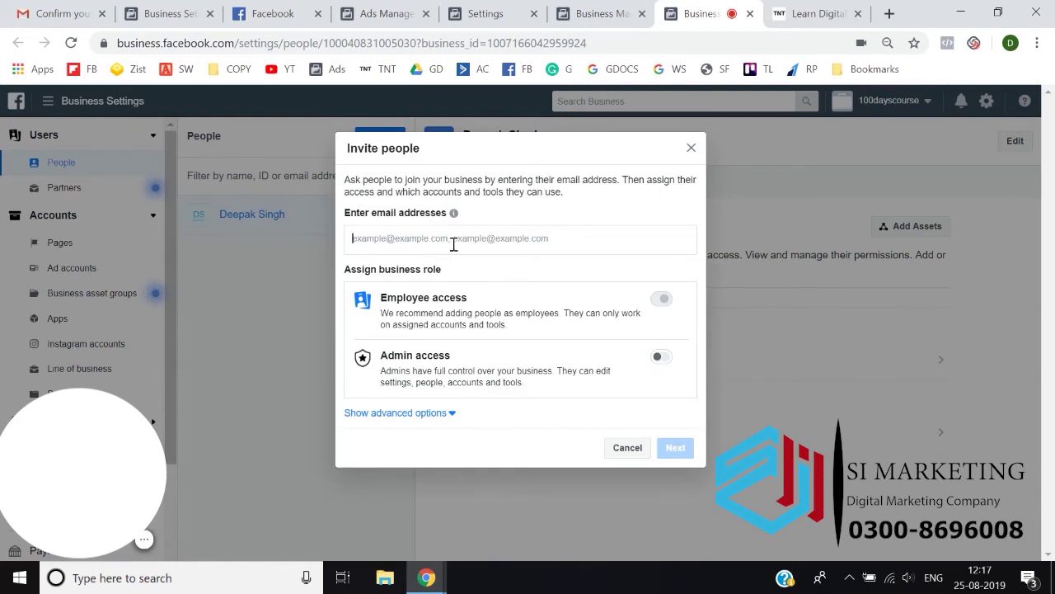
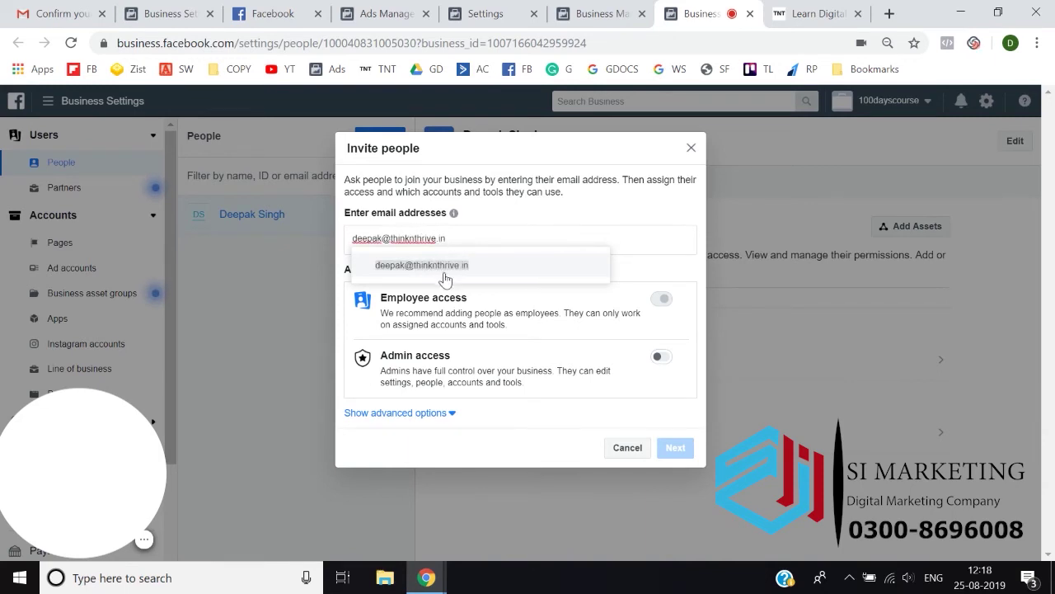
left_click(443, 272)
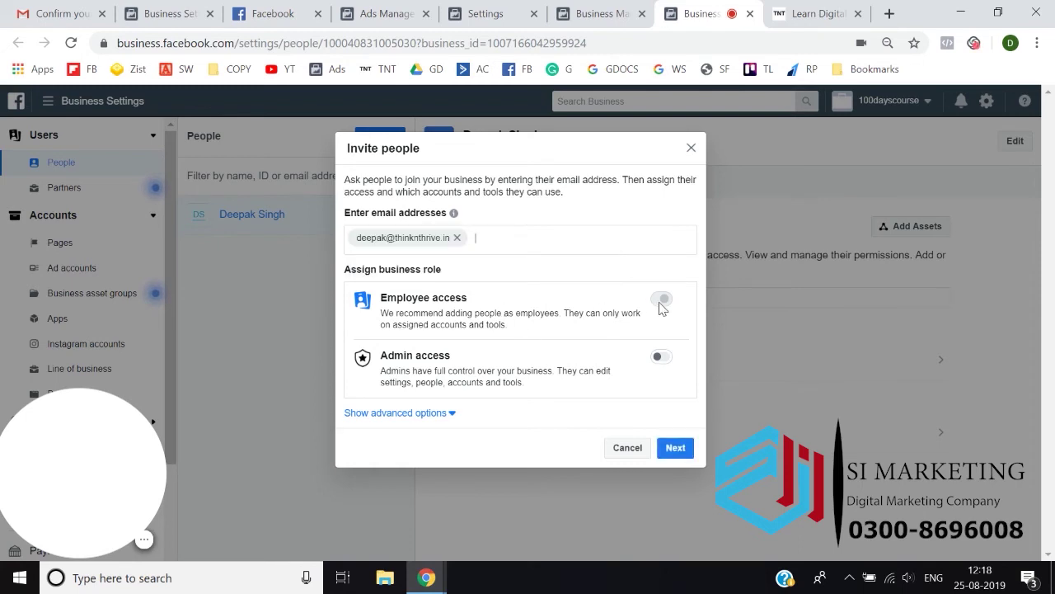
Try the Admin toggle and Finance analyst role, leaving both off after revealing advanced options
left_click(667, 363)
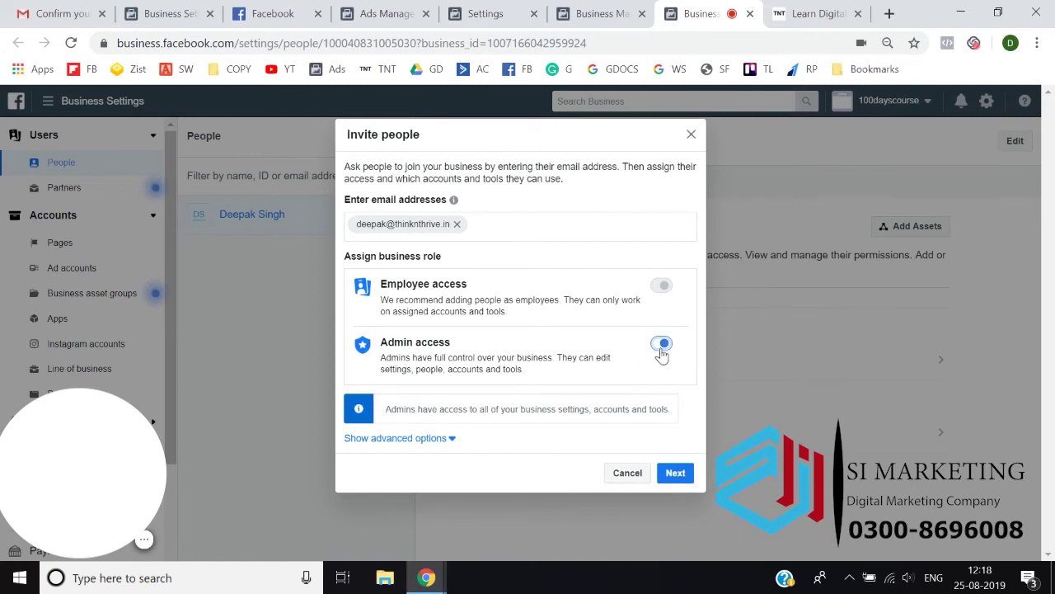
left_click(662, 343)
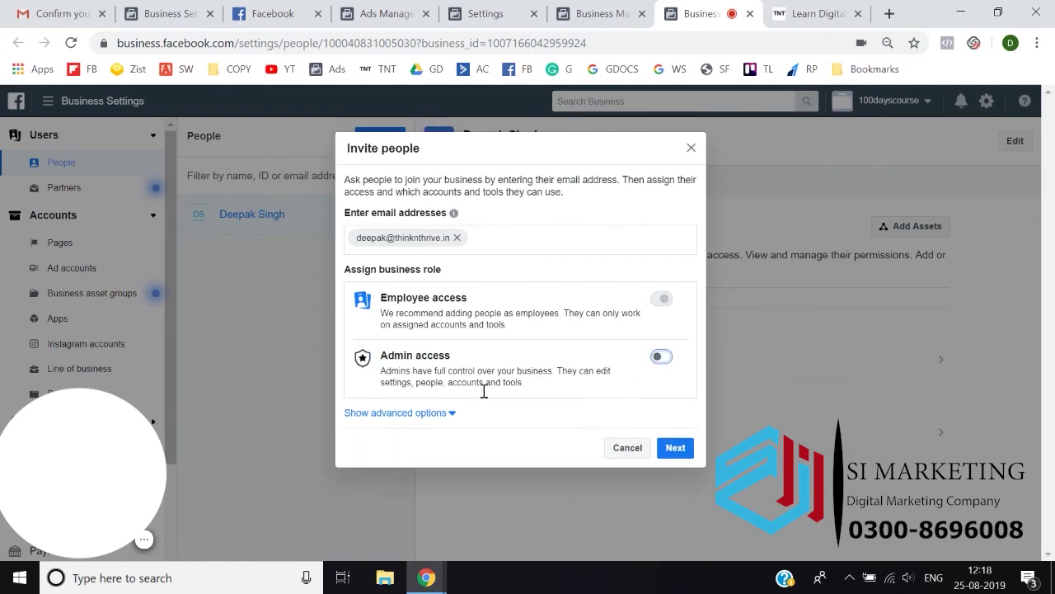
left_click(442, 418)
scroll(562, 409, "down", 1)
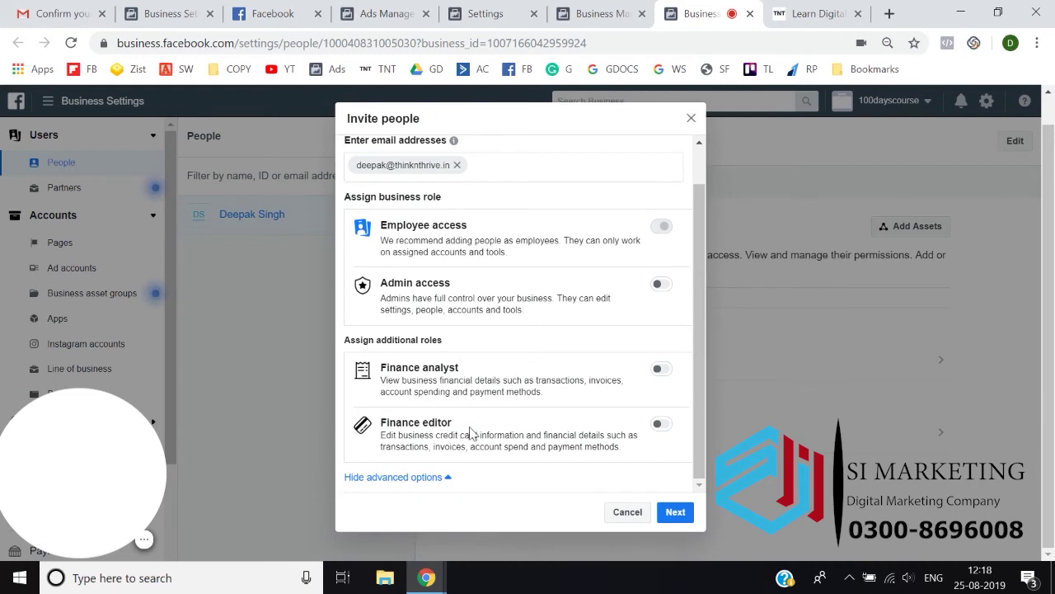
scroll(472, 428, "up", 1)
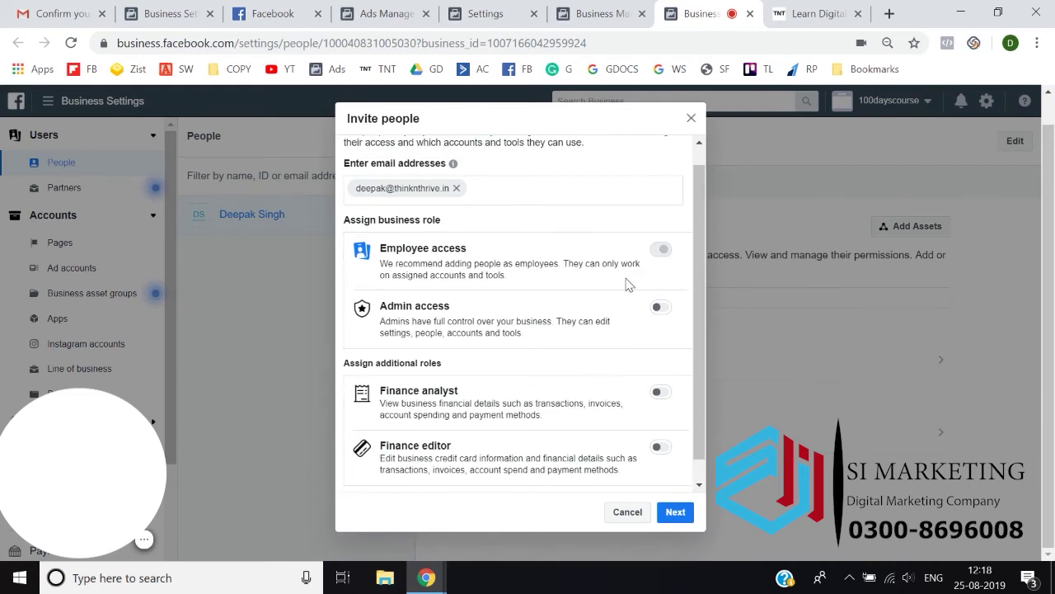
scroll(538, 435, "down", 1)
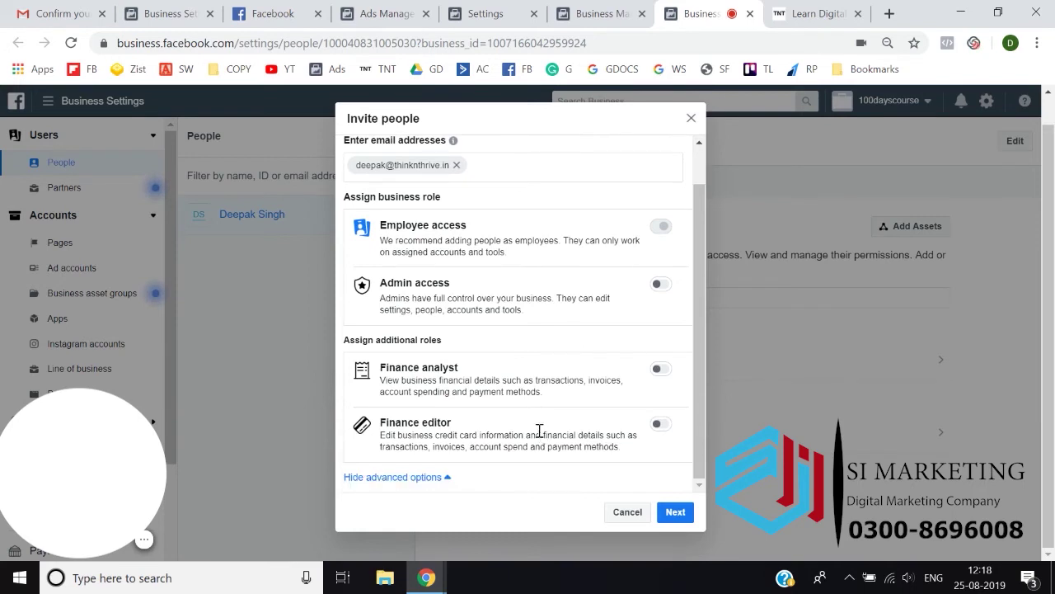
left_click(661, 375)
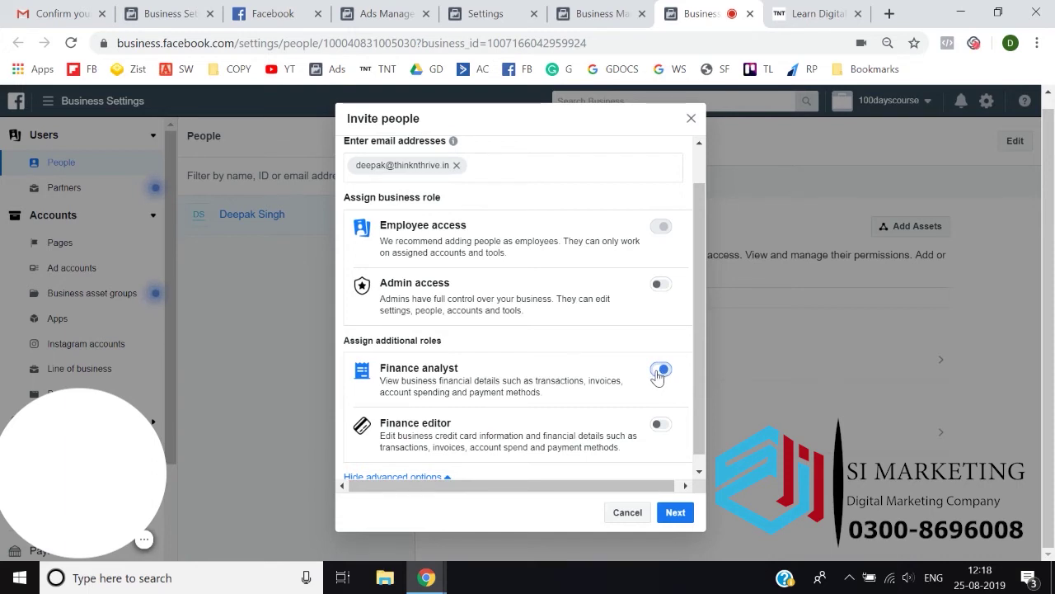
scroll(657, 375, "down", 1)
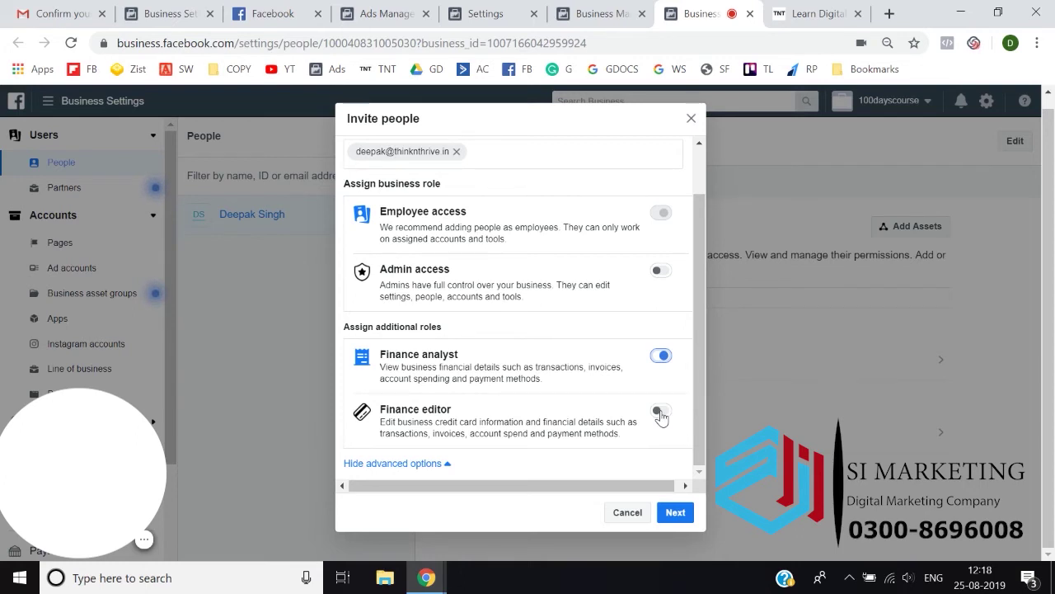
left_click(662, 355)
Select the DMC Page and the 100 Days Course ad account as assets to share
left_click(675, 512)
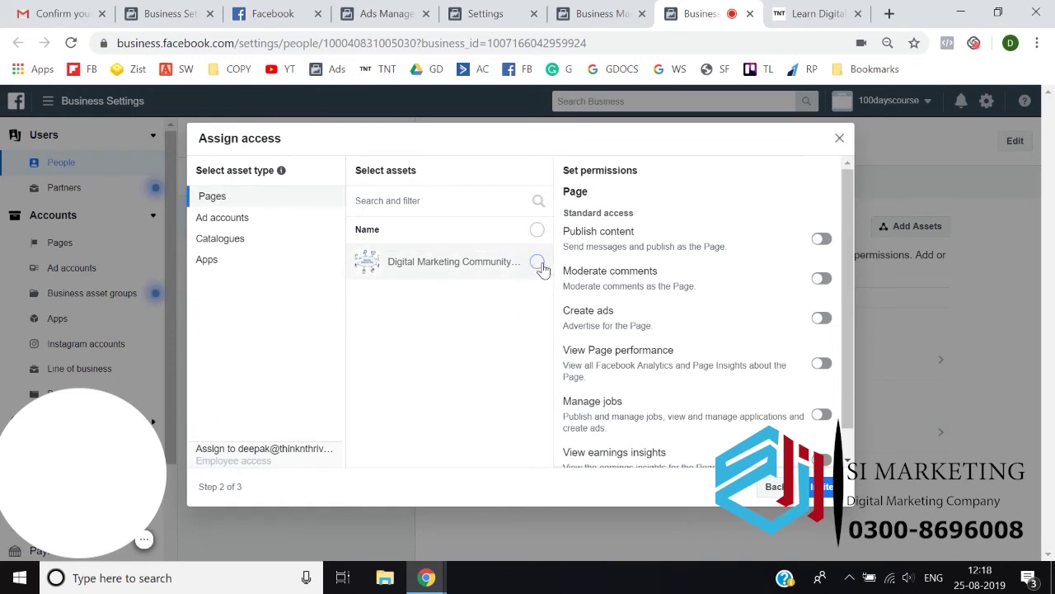
left_click(538, 264)
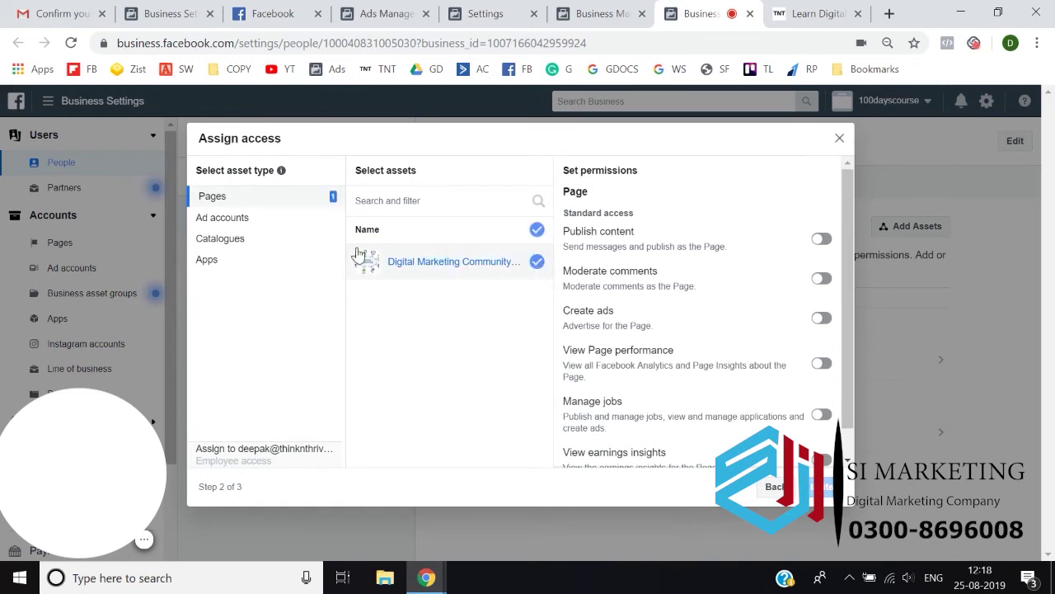
left_click(255, 225)
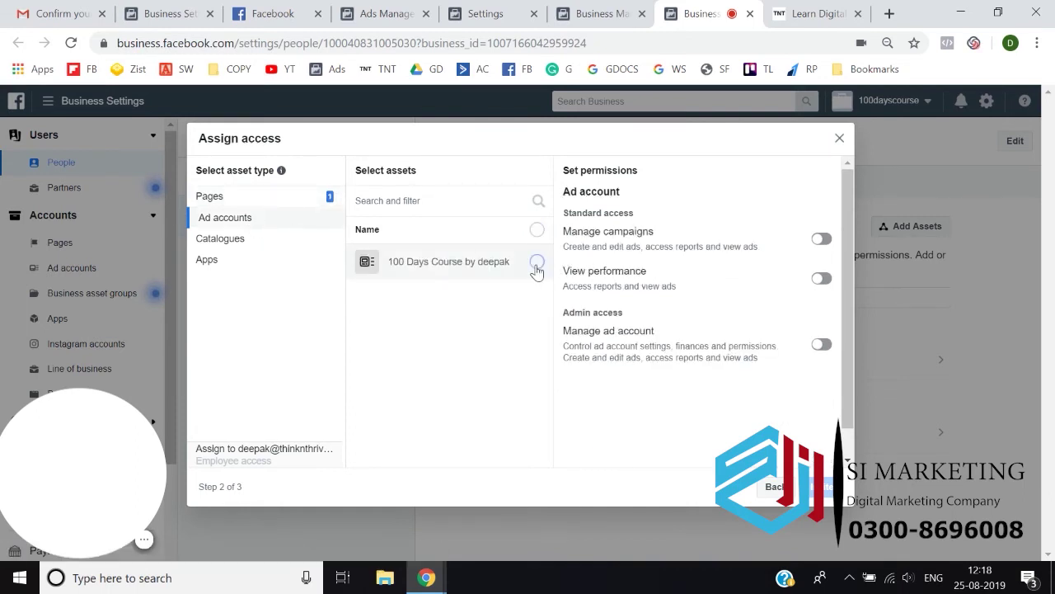
left_click(537, 262)
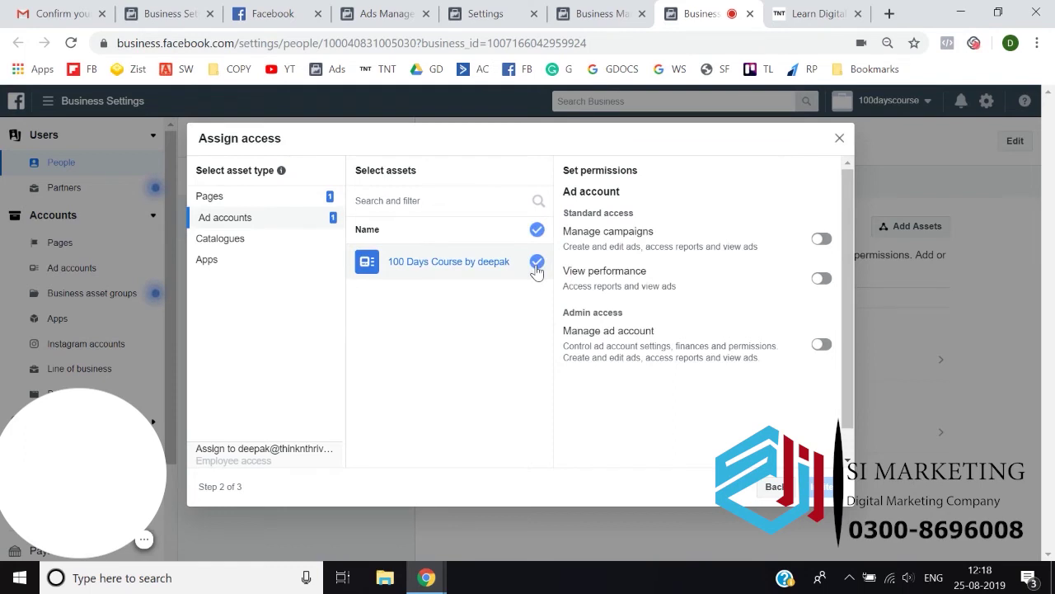
Review the permission lists for the Page, the ad account, and catalogues
left_click(250, 203)
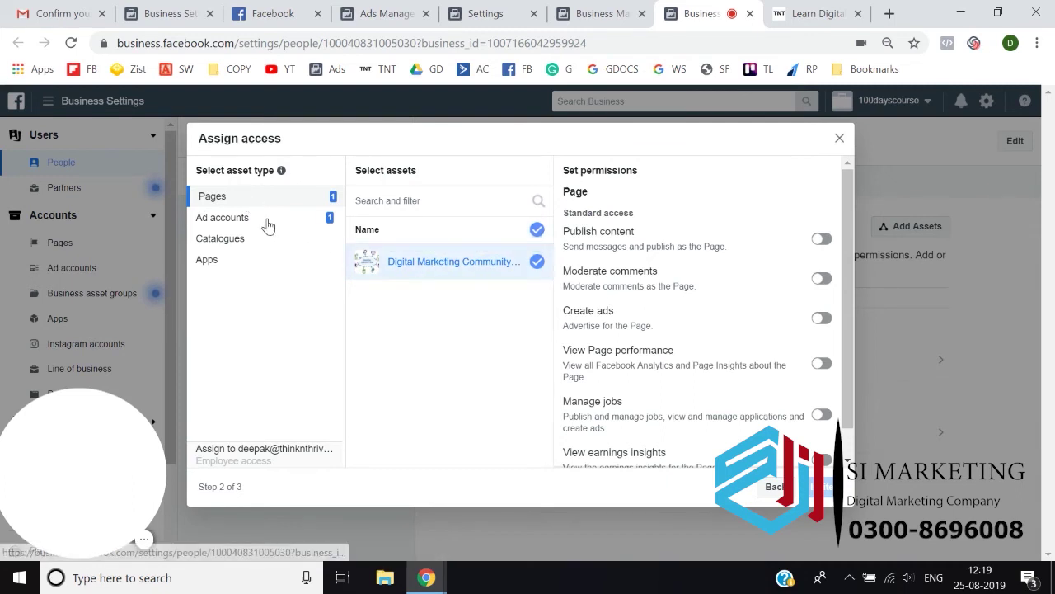
left_click(264, 219)
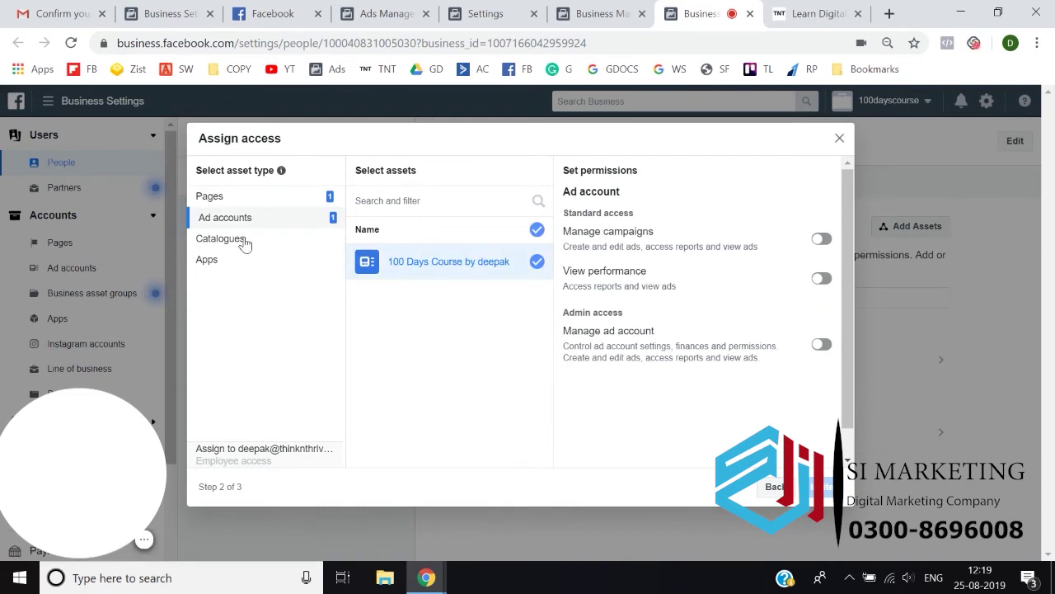
left_click(241, 239)
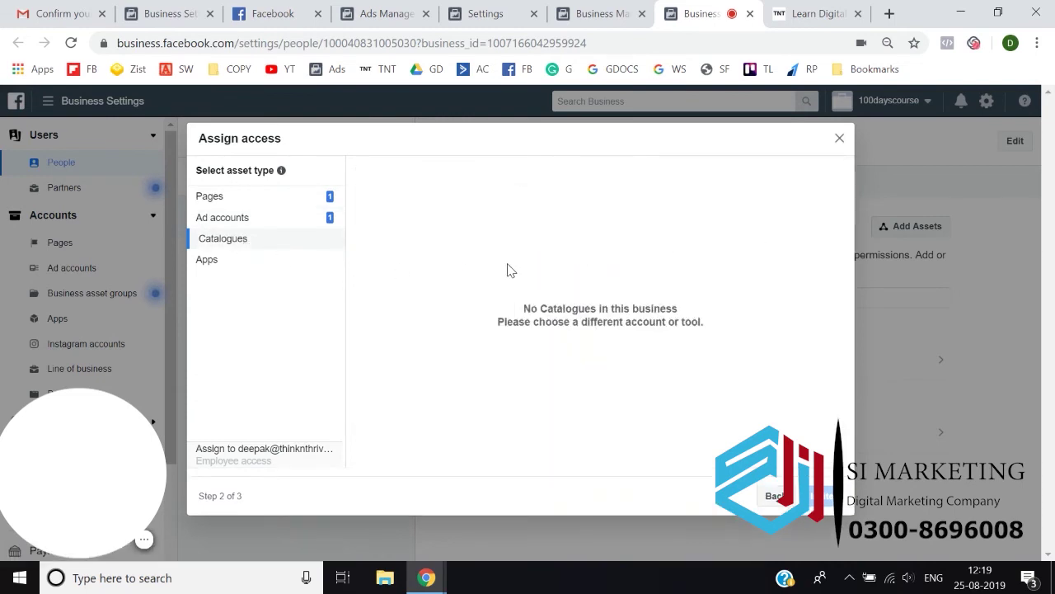
left_click(258, 221)
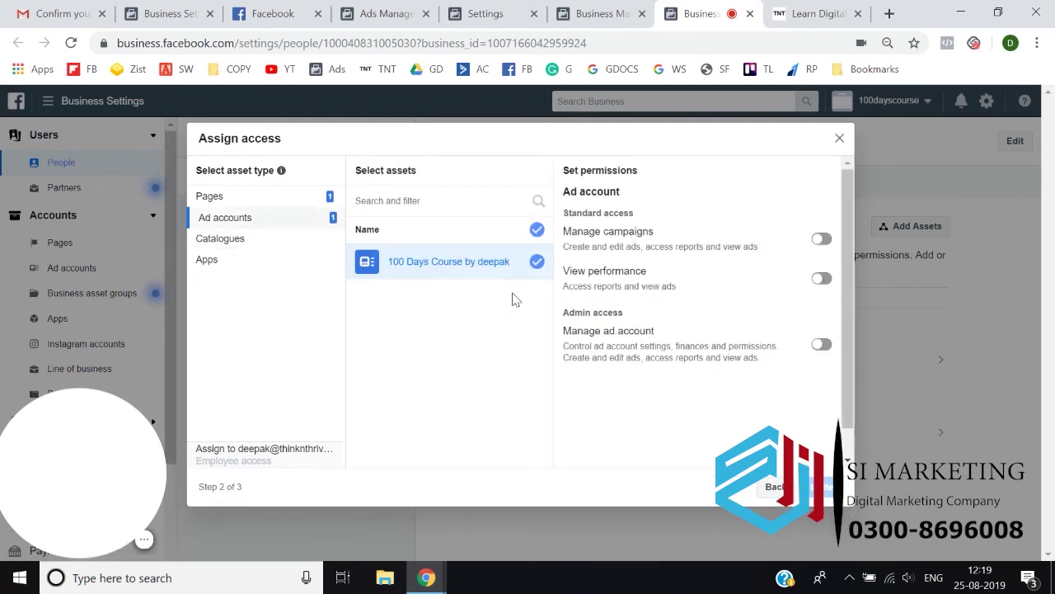
left_click(317, 201)
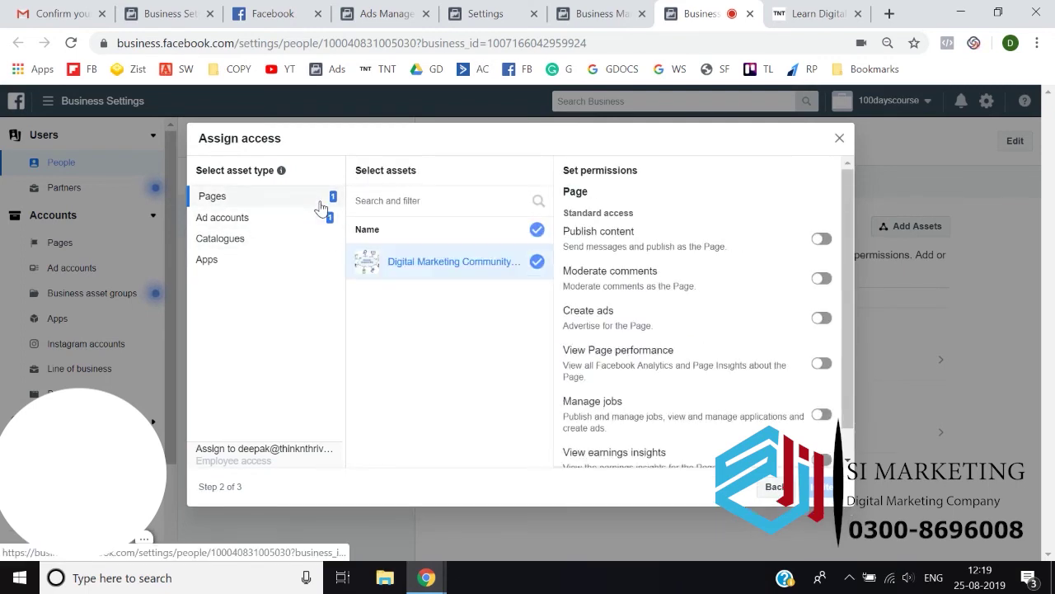
scroll(654, 302, "down", 2)
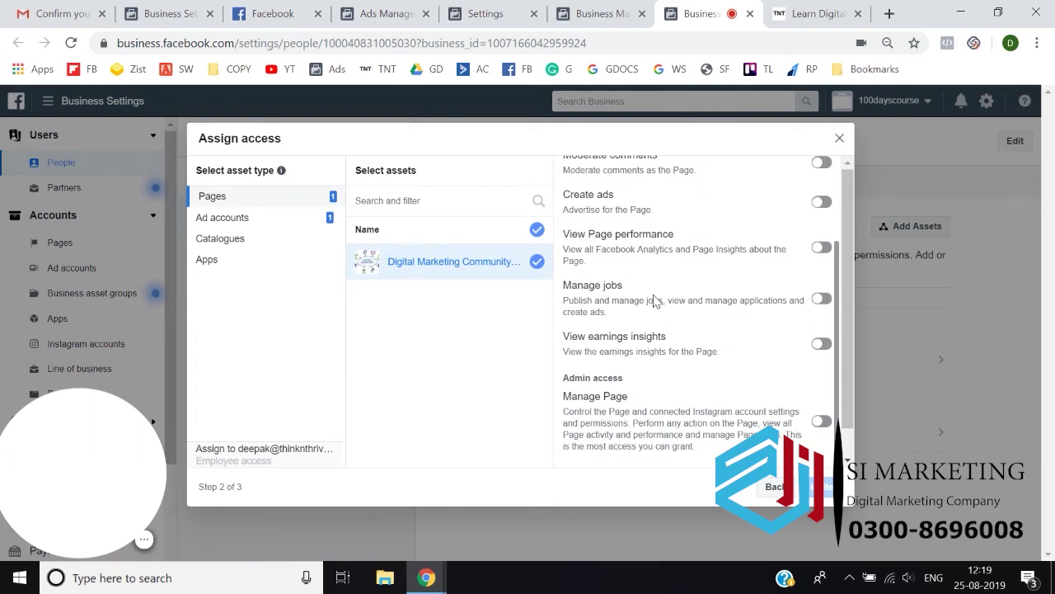
scroll(654, 302, "up", 2)
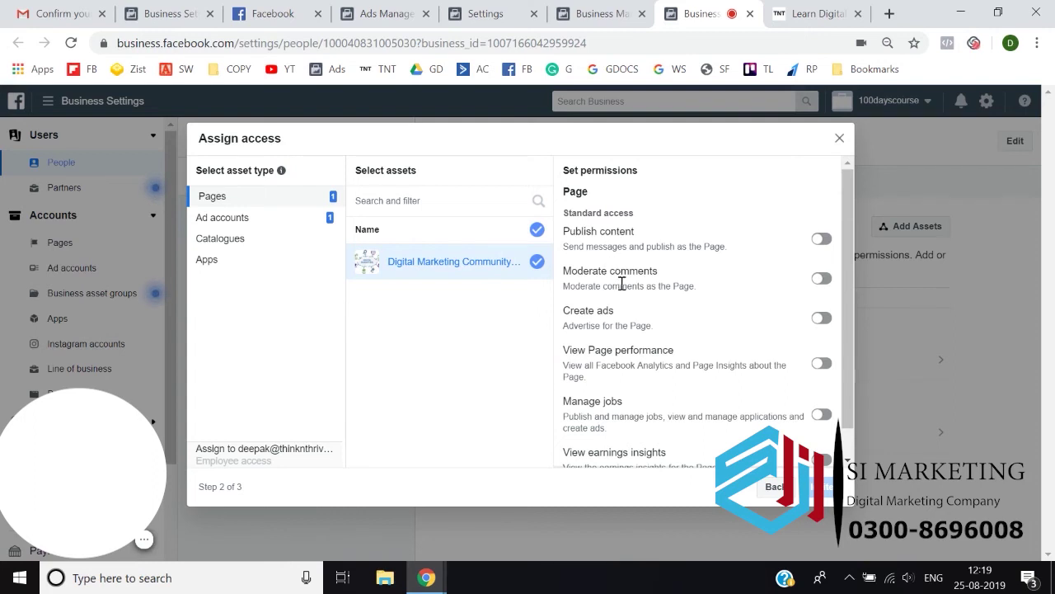
Grant Create ads on the Page and Manage campaigns on the ad account, then send the invite
scroll(622, 284, "down", 1)
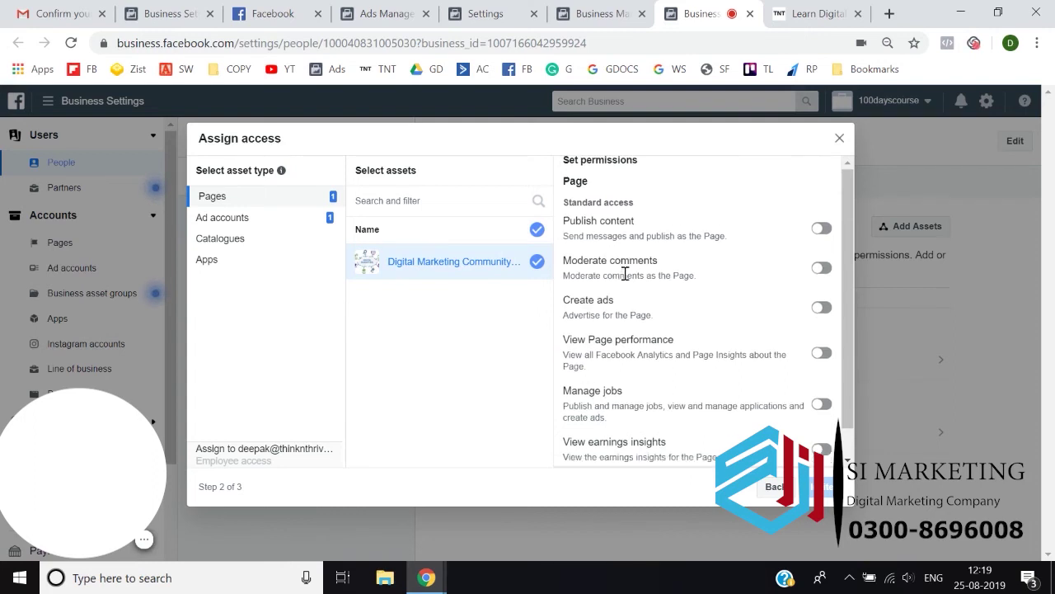
left_click(821, 303)
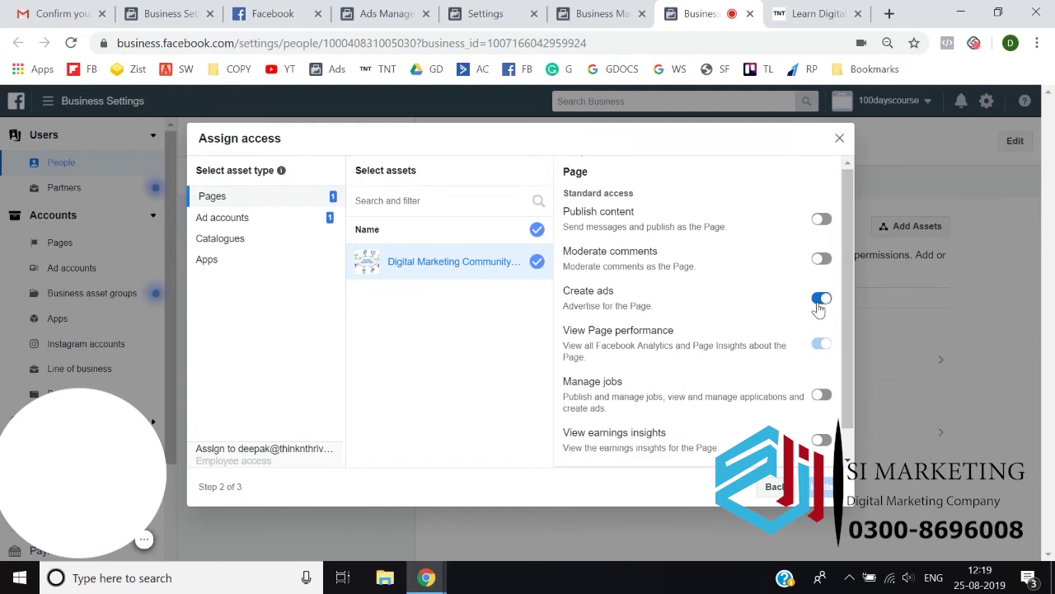
scroll(818, 307, "down", 2)
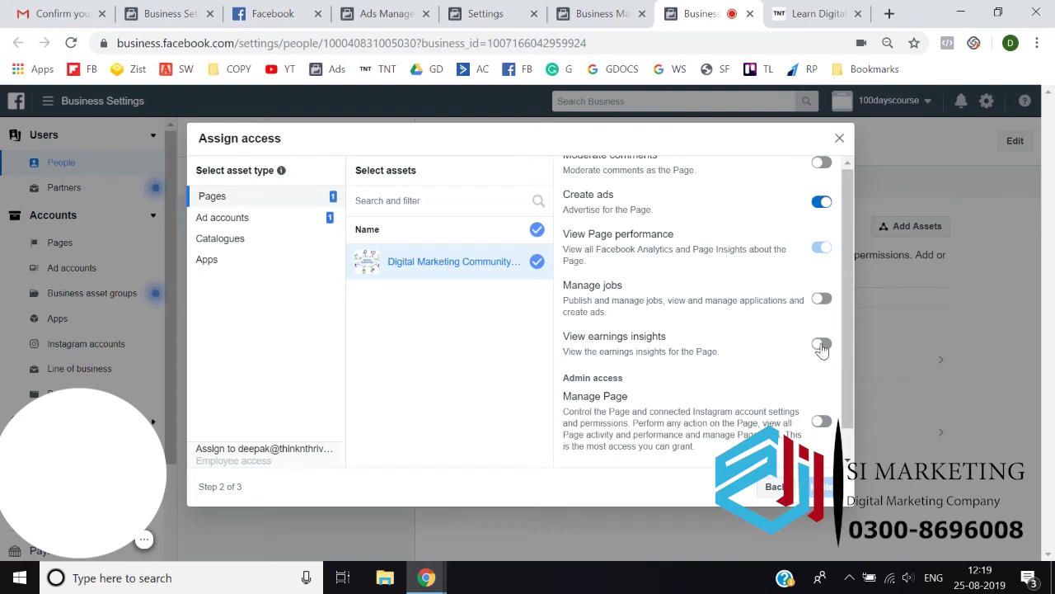
scroll(733, 351, "up", 2)
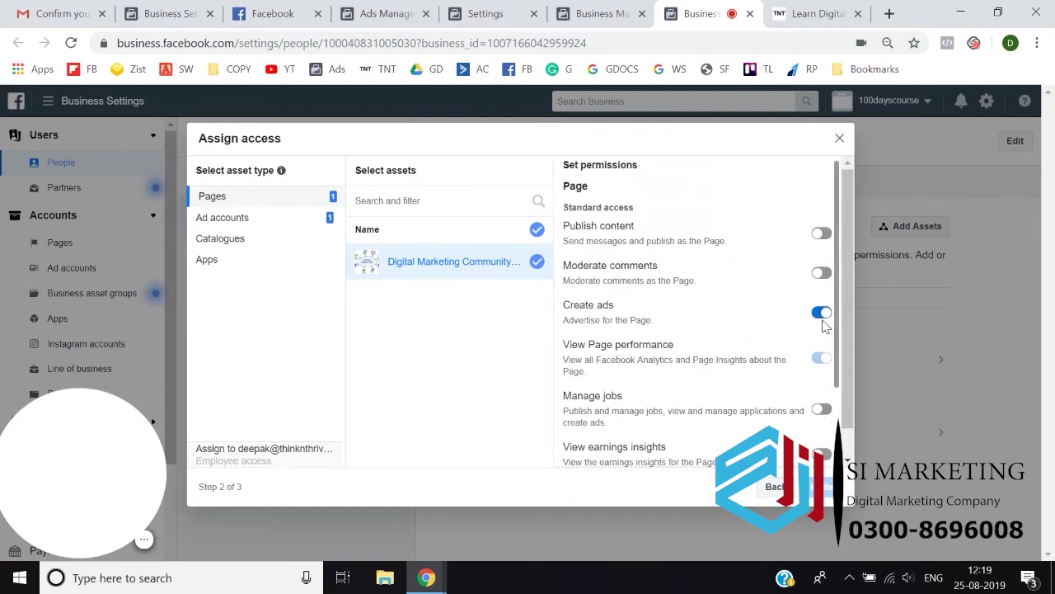
left_click(295, 223)
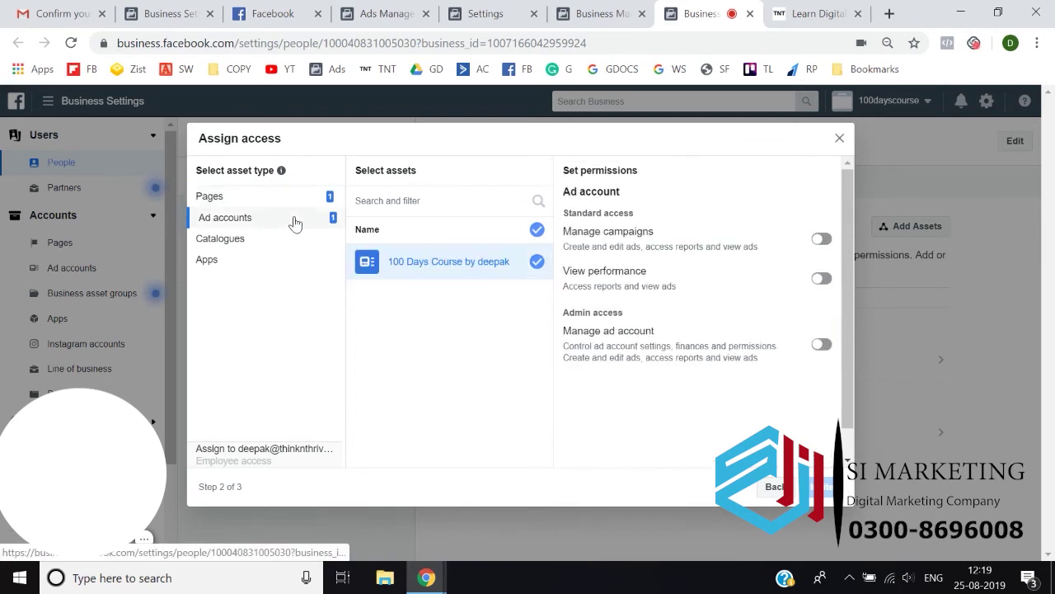
left_click(823, 241)
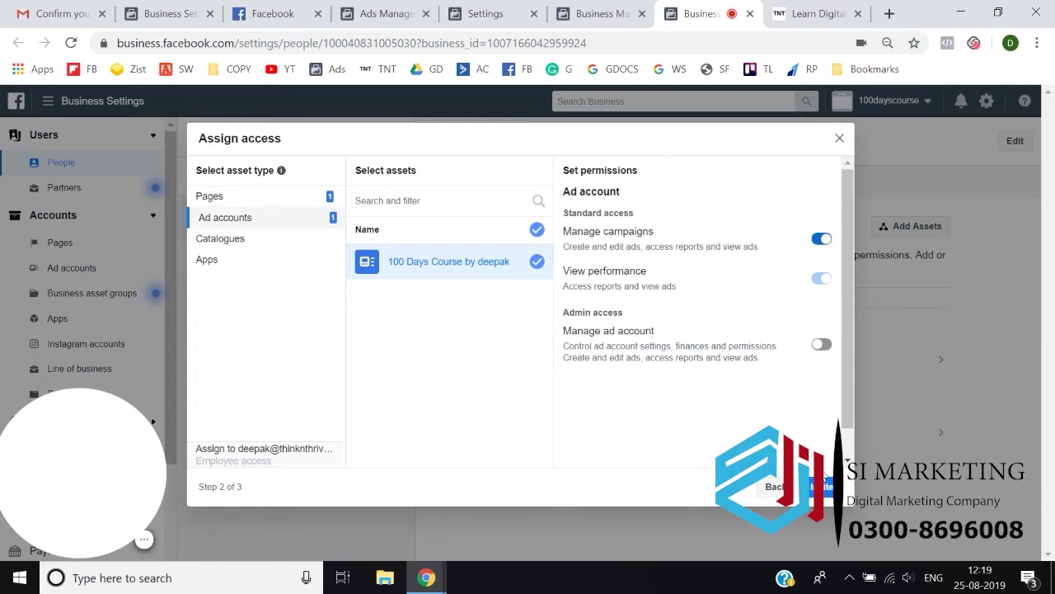
left_click(825, 490)
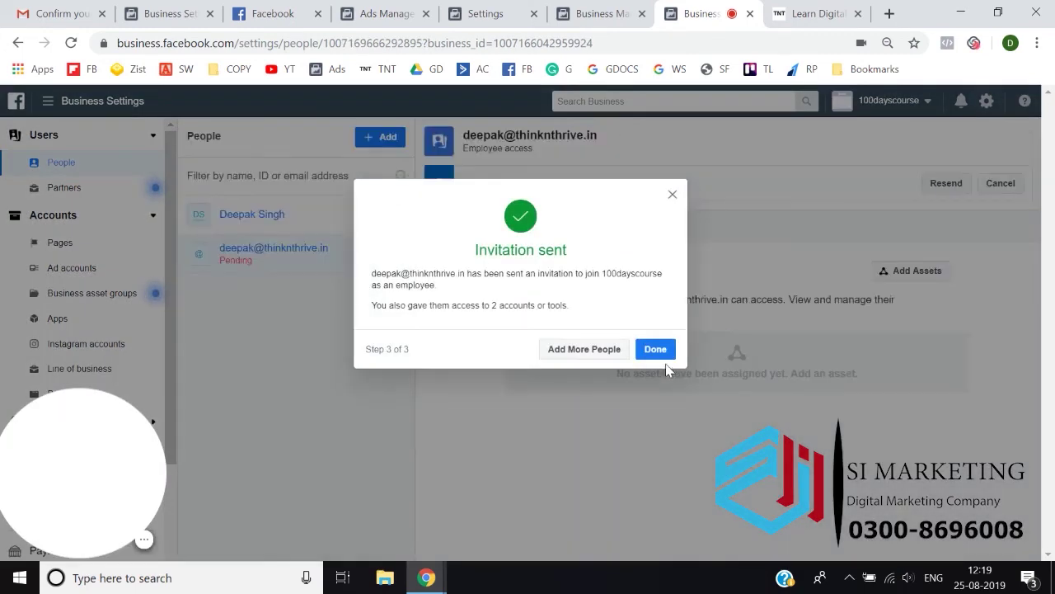
left_click(664, 351)
left_click(663, 351)
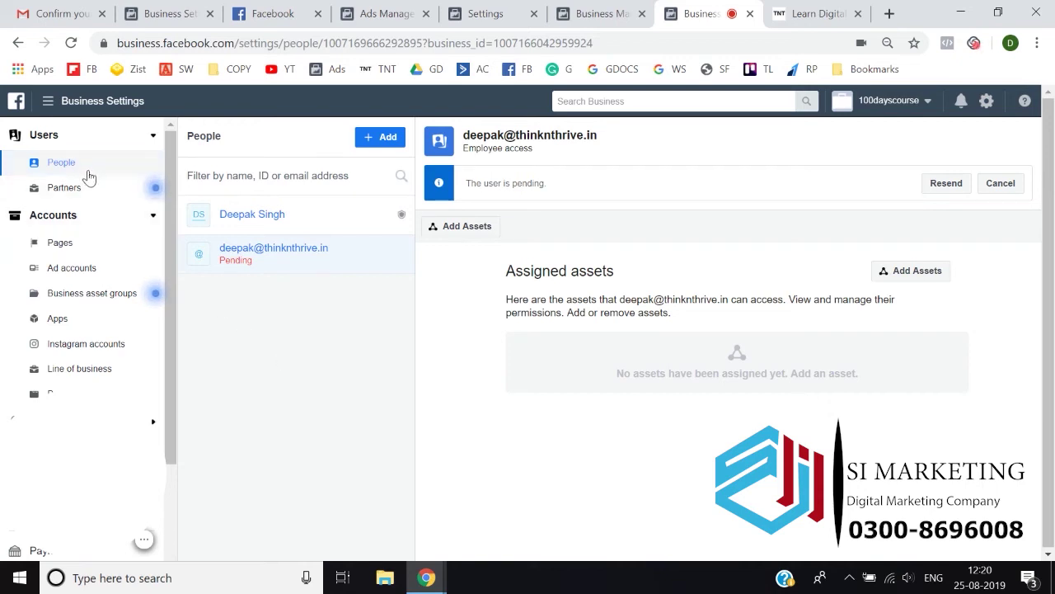
left_click(380, 137)
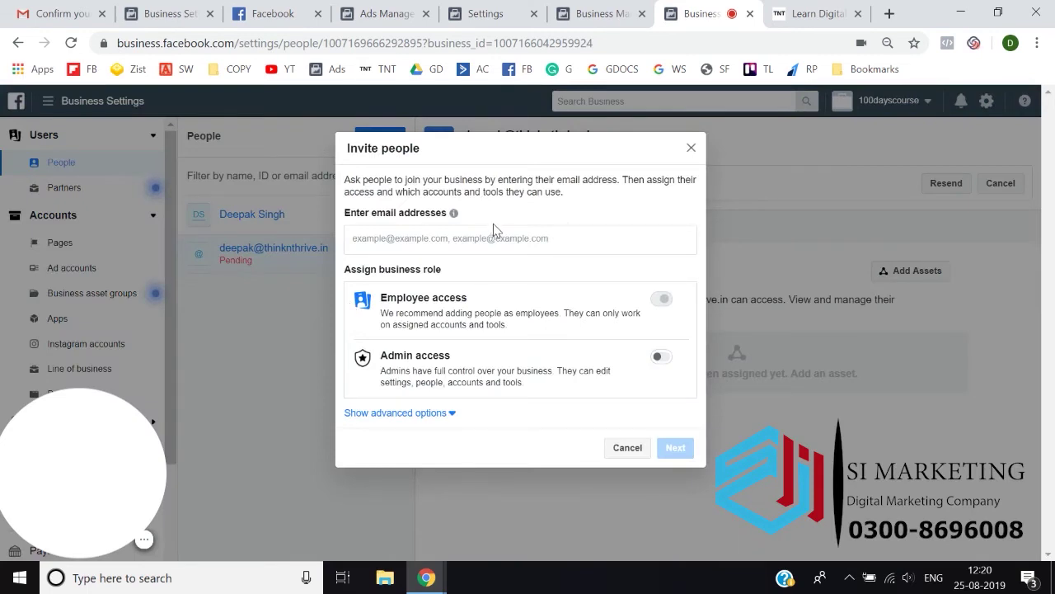
left_click(691, 148)
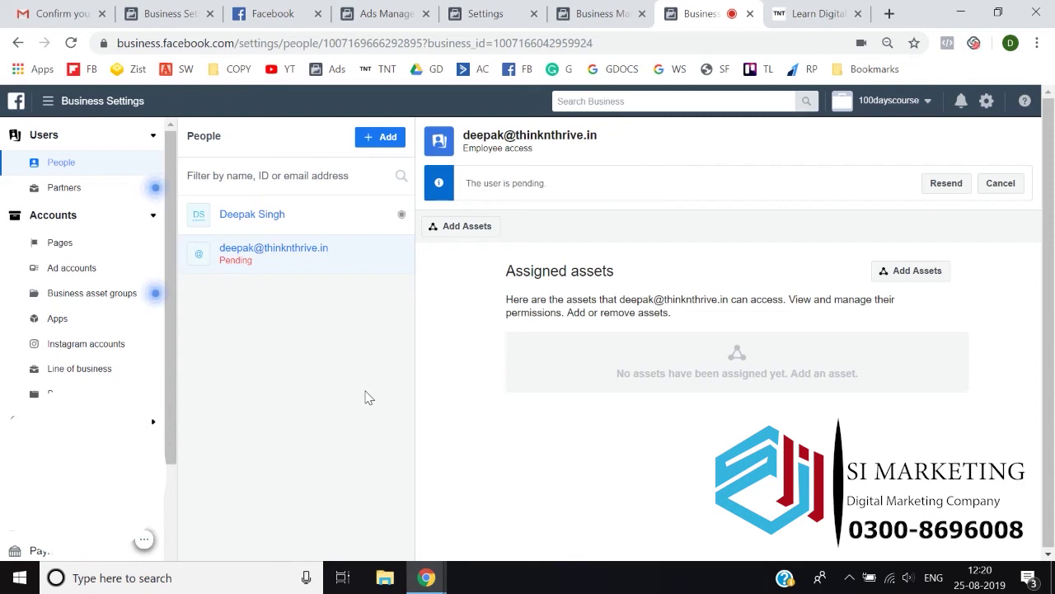
Open the 100 Days Course ad account from the Business Manager home, landing on Facebook login
left_click(589, 14)
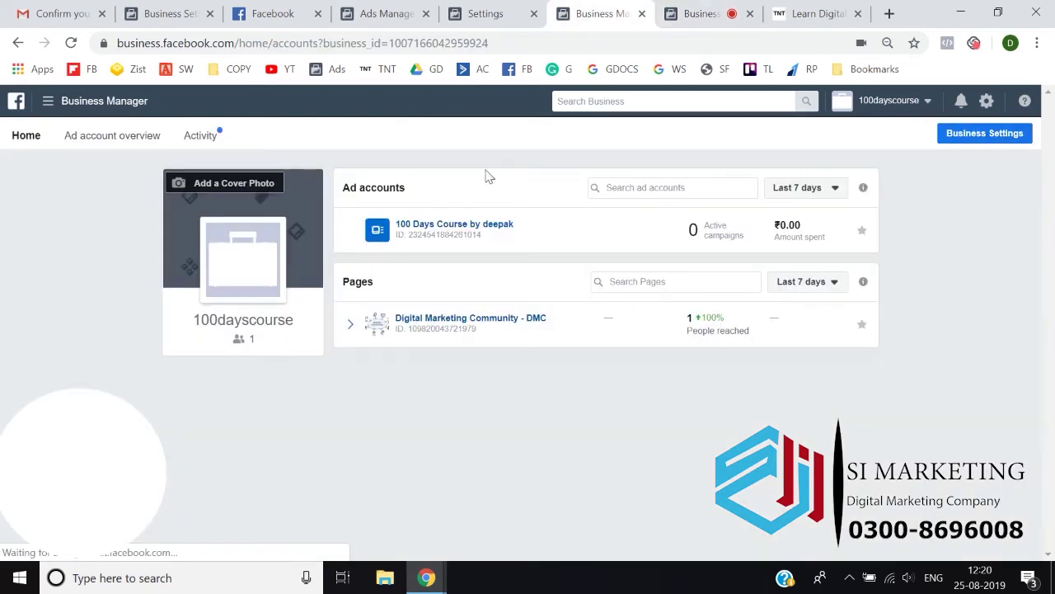
left_click(458, 229)
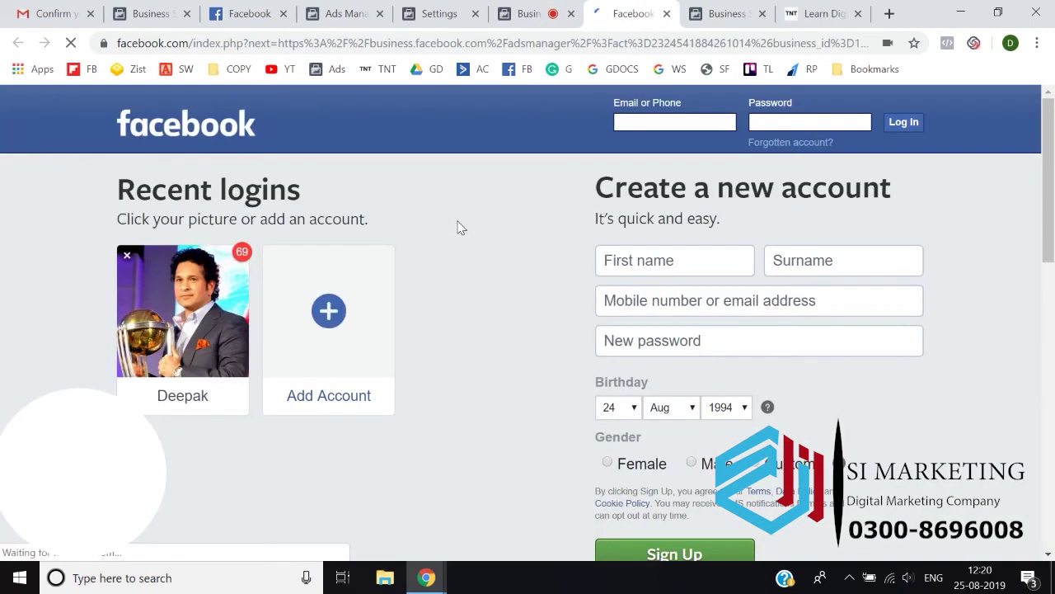
left_click(532, 7)
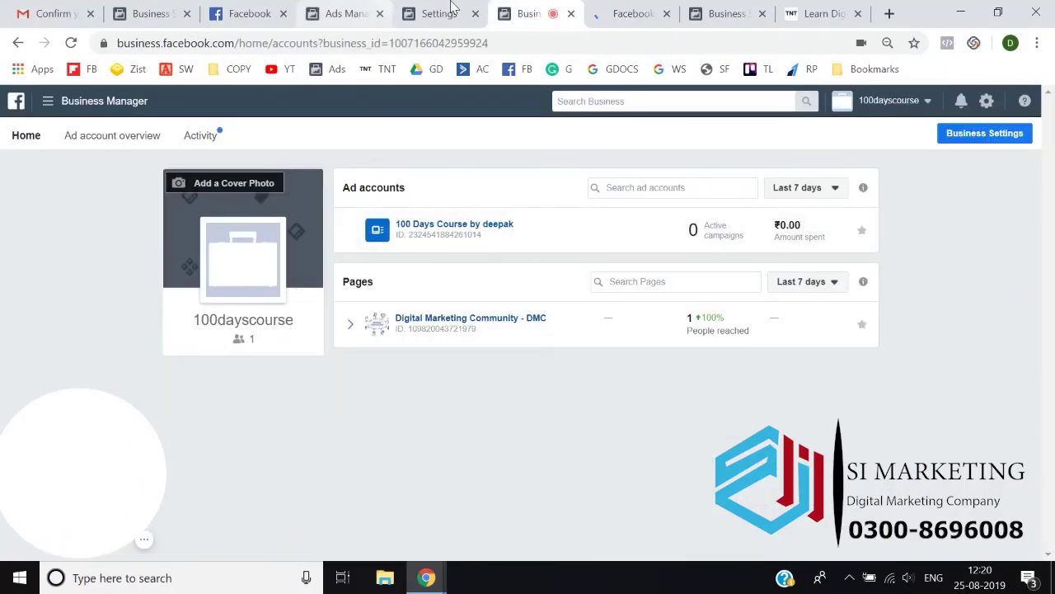
left_click(450, 8)
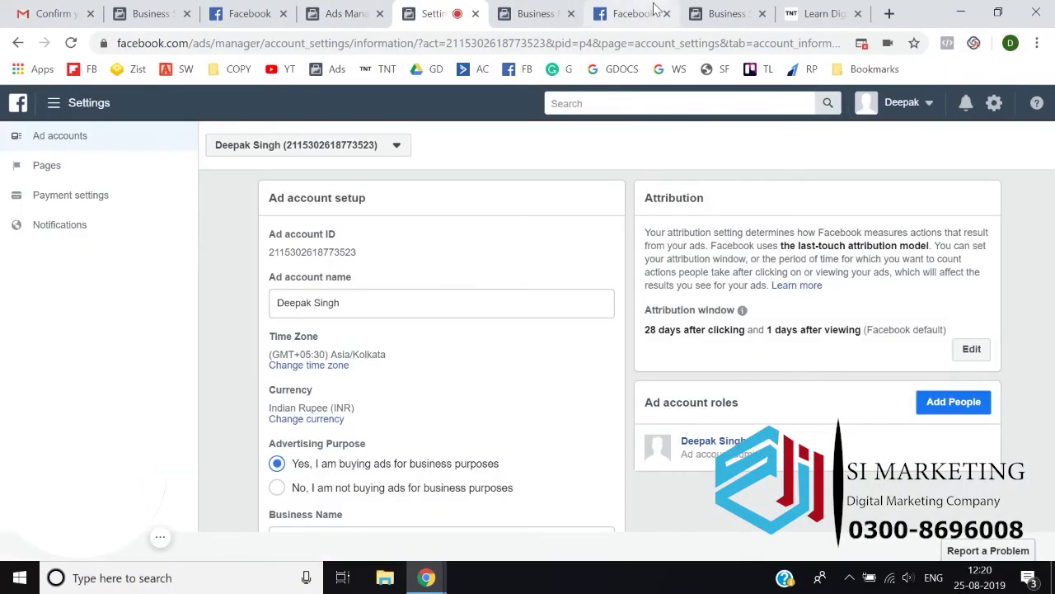
left_click(651, 12)
left_click(555, 8)
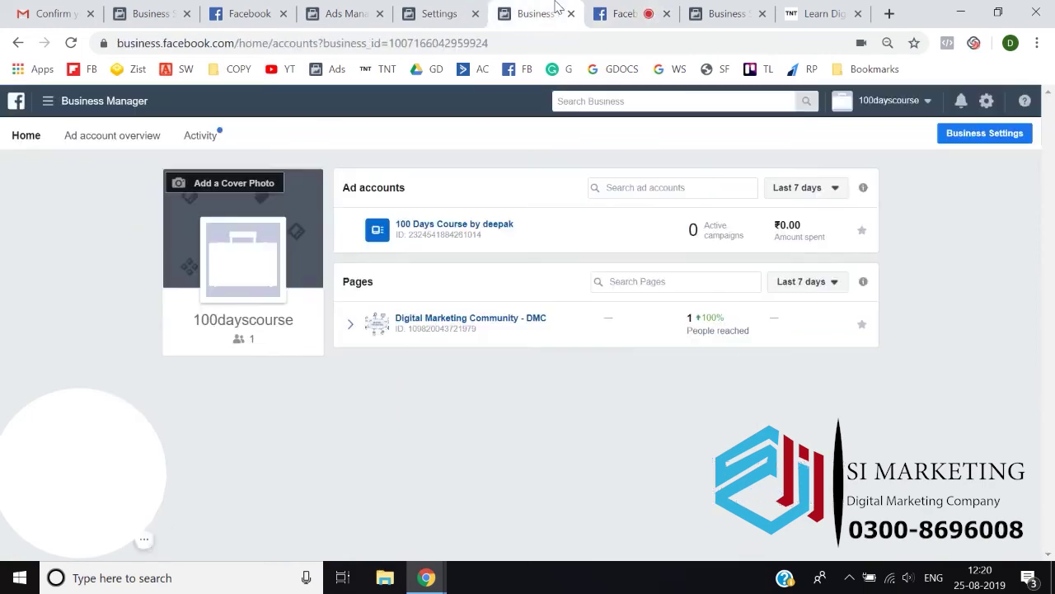
left_click(454, 224)
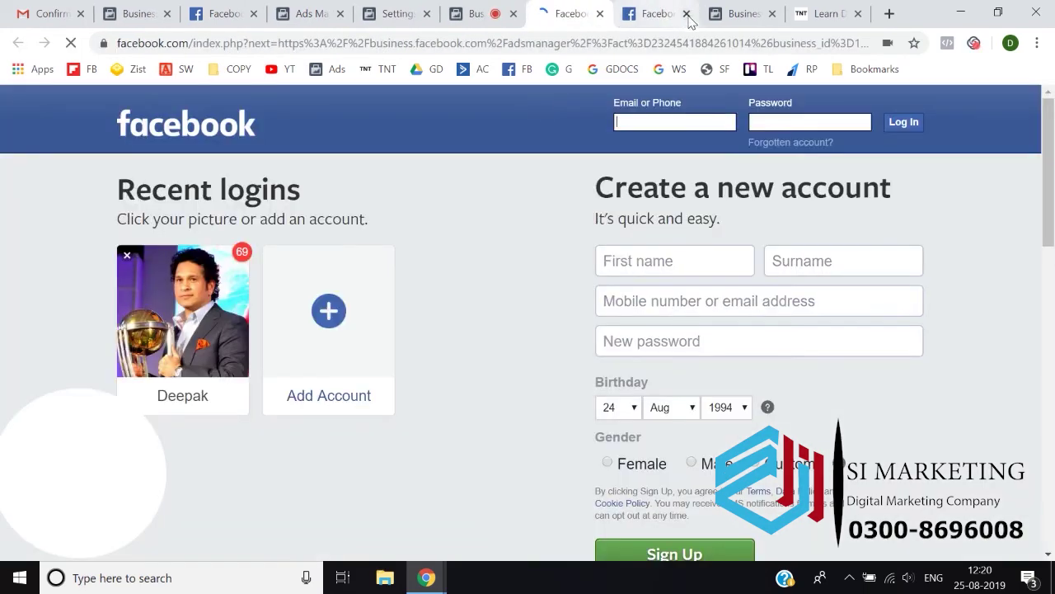
Close the duplicate tab and try logging in with the account e-mail and password
left_click(687, 14)
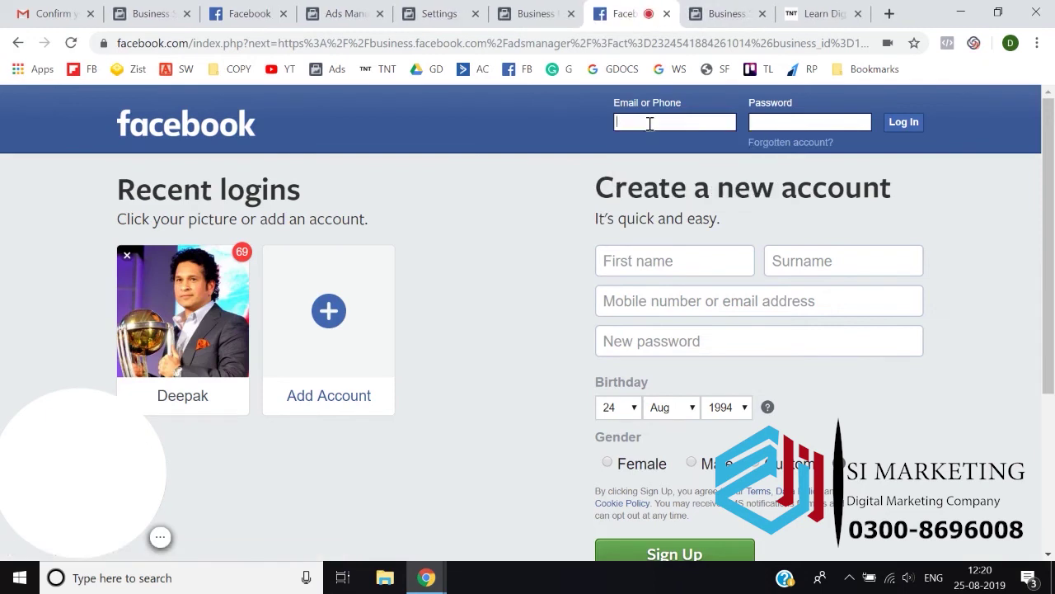
left_click(650, 123)
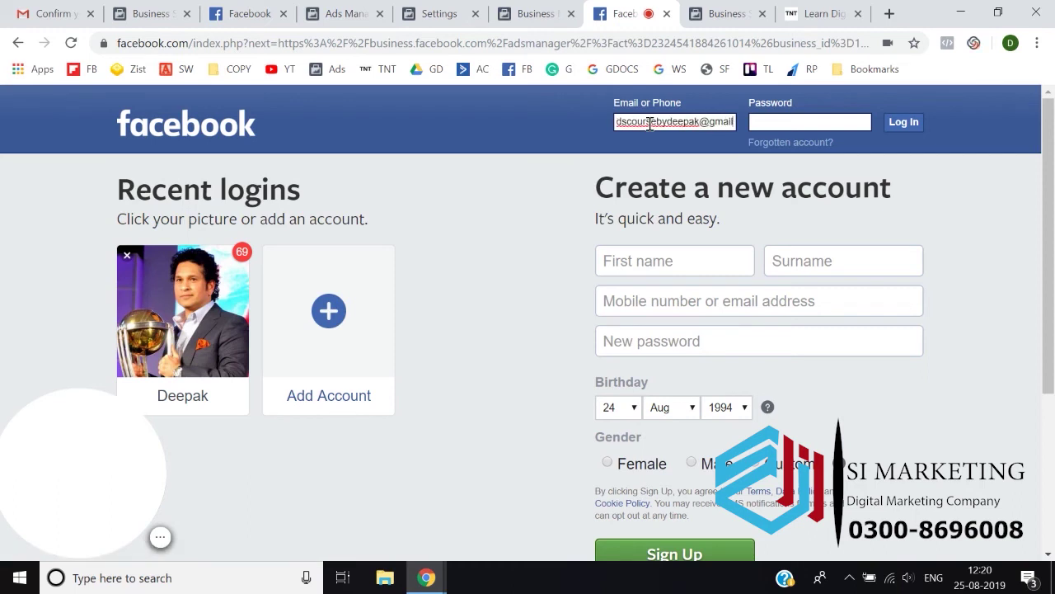
key("Tab")
type("***")
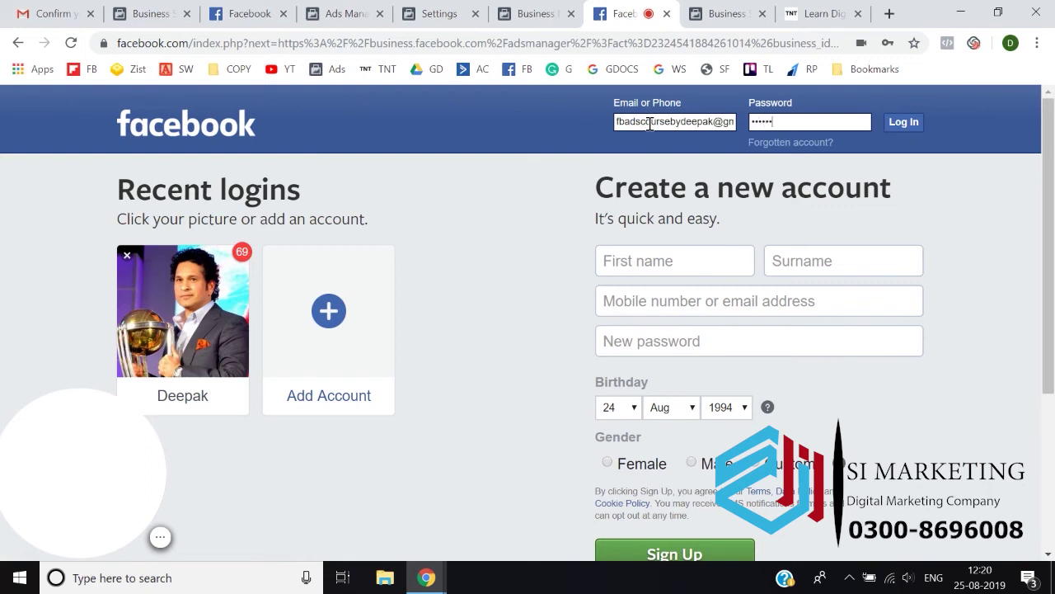
key("Return")
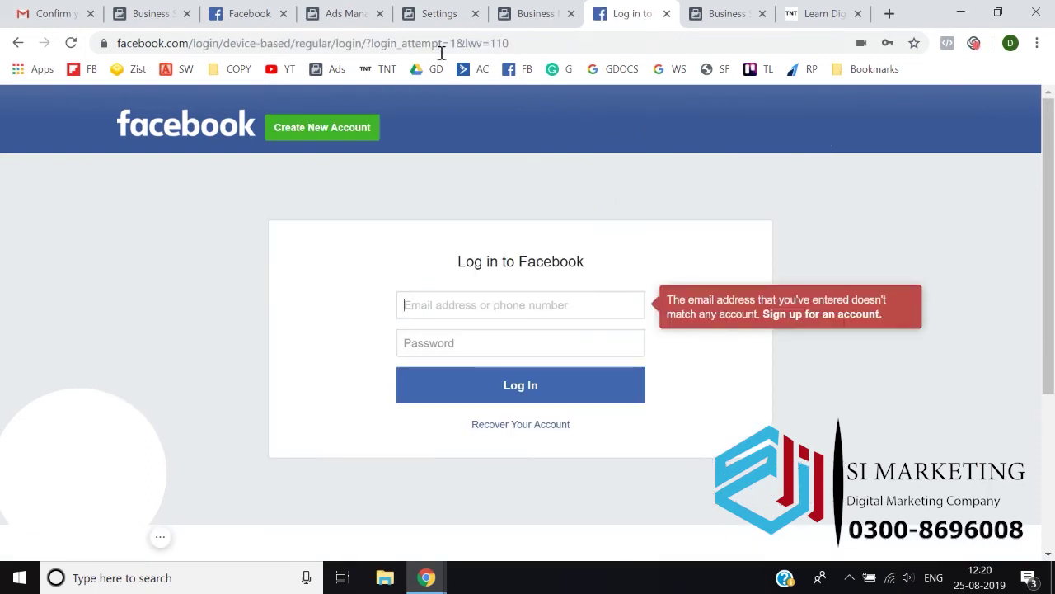
Check the Confirm your business email address message in Gmail and the signed-in Google account
left_click(86, 10)
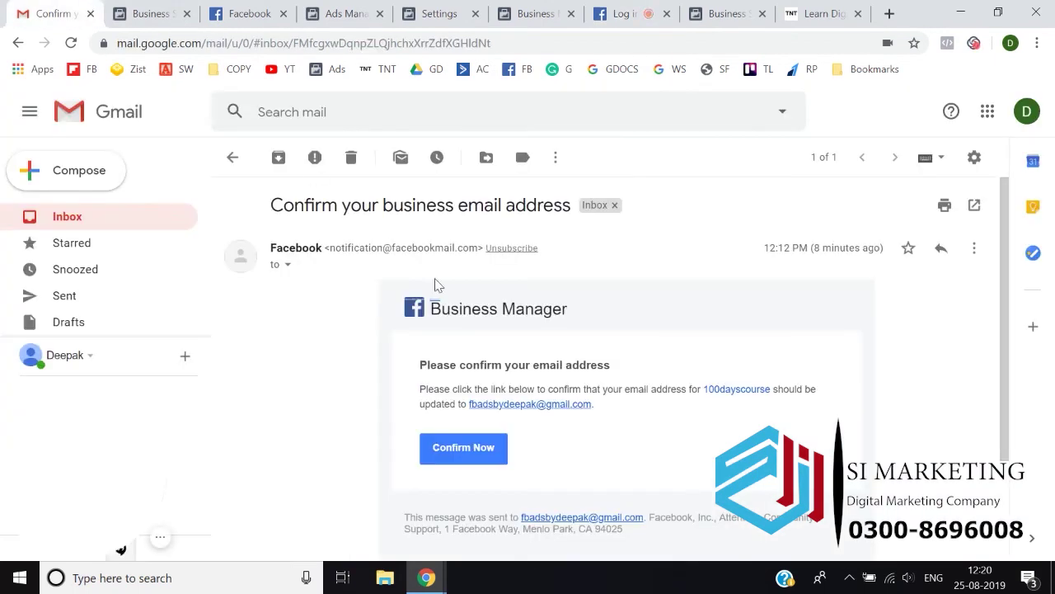
left_click(287, 265)
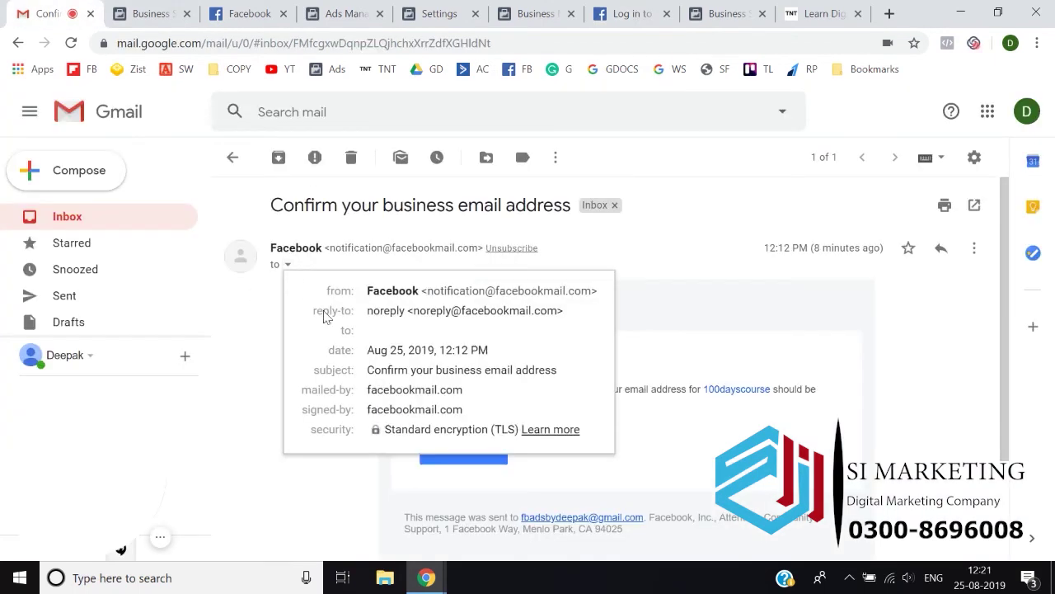
left_click(1027, 114)
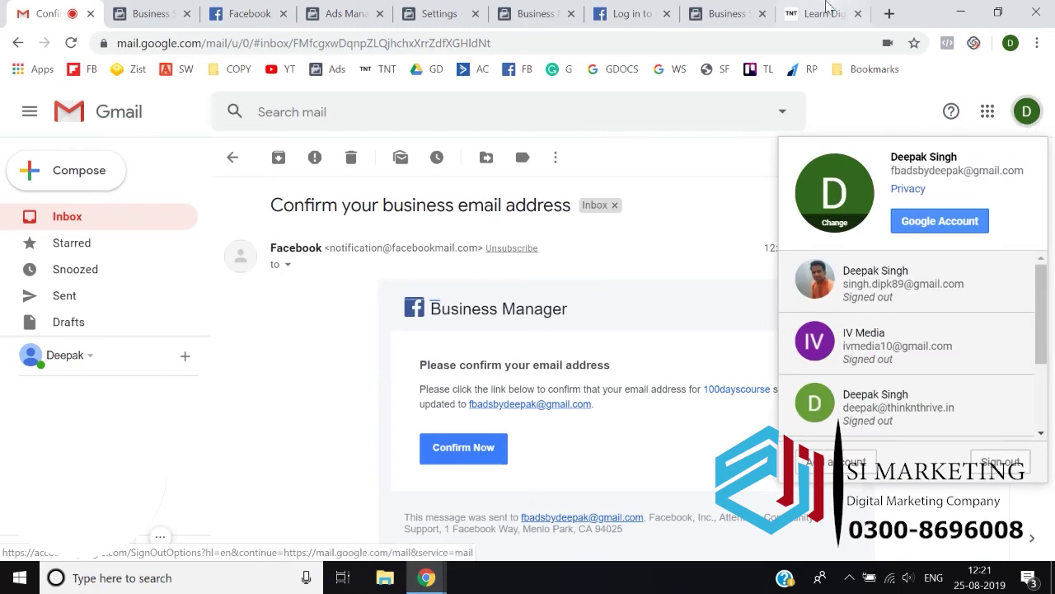
Return to the Facebook login page and log in with the corrected Gmail address and password
left_click(825, 13)
left_click(726, 13)
left_click_drag(613, 7, 709, 8)
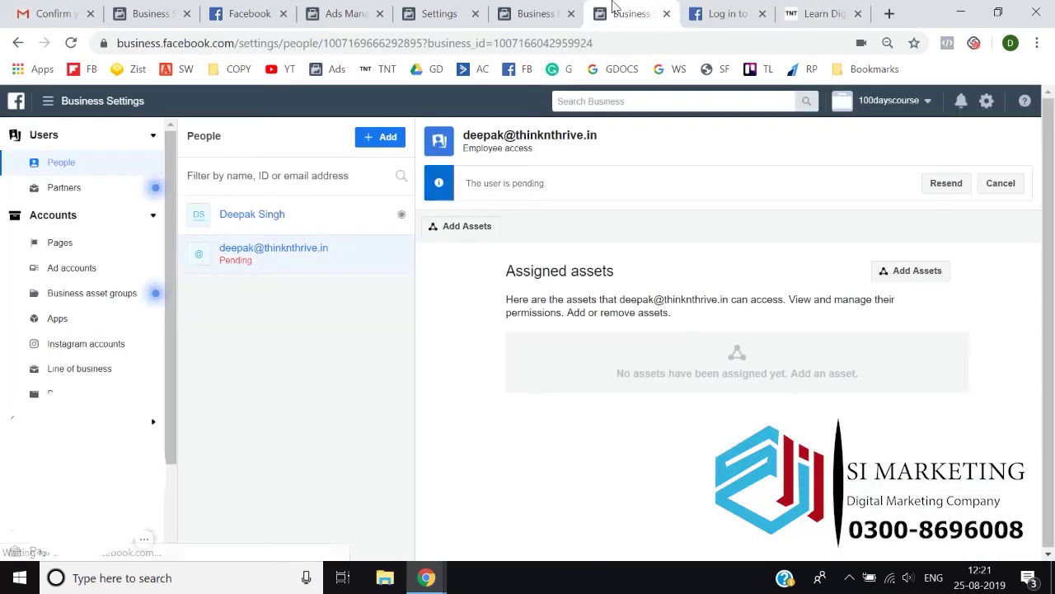
left_click(732, 9)
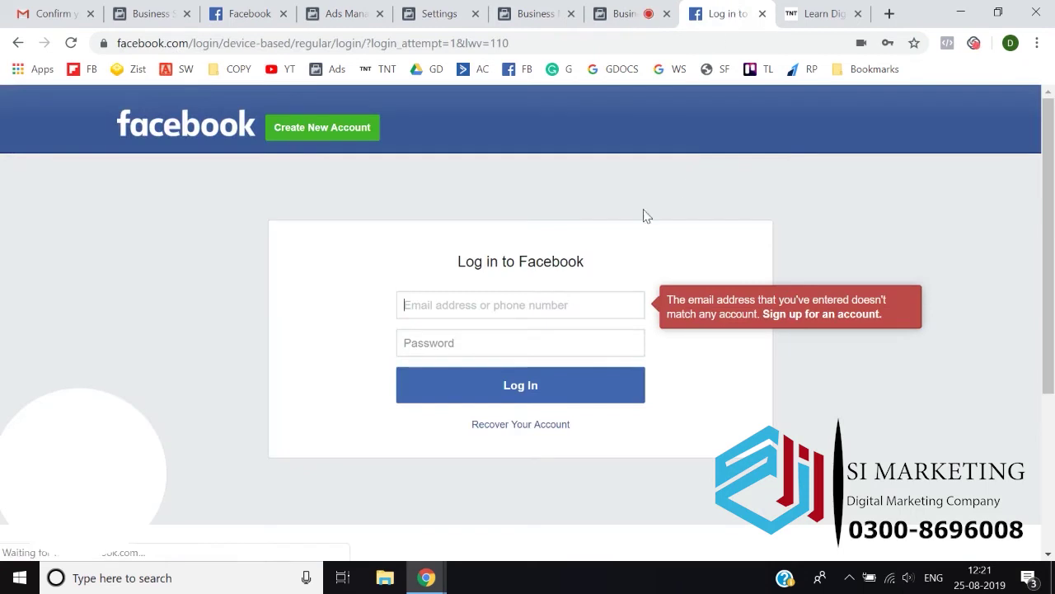
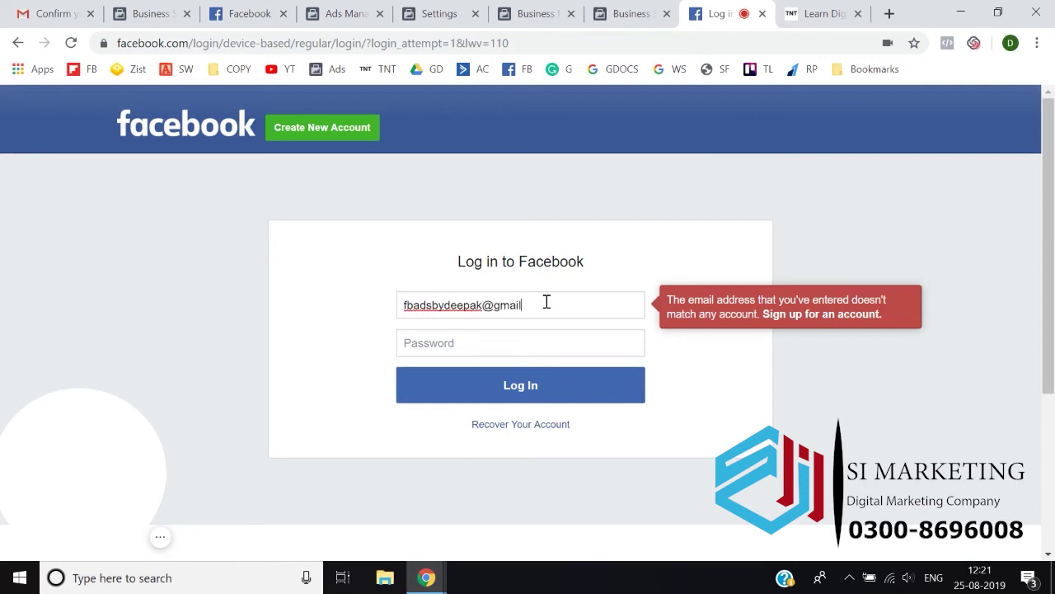
key("Tab")
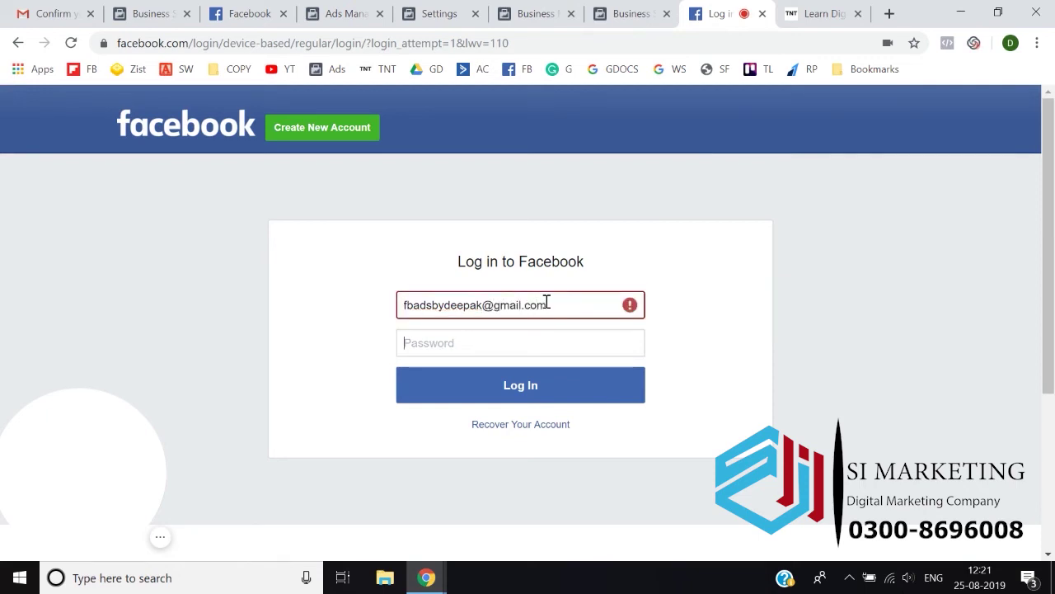
type("•••••••••")
key("Return")
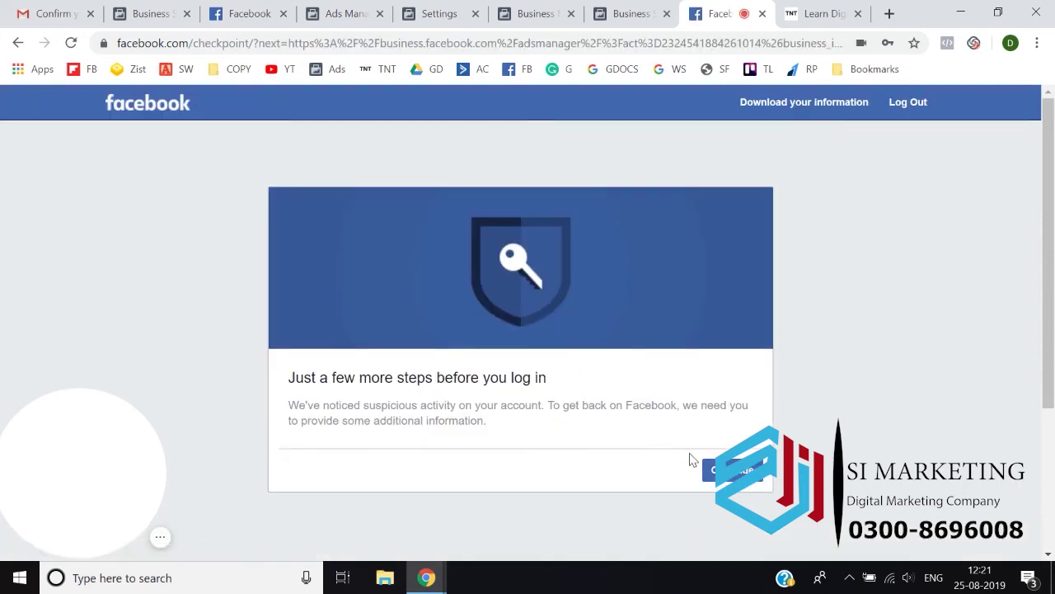
Continue past the suspicious-activity notice and submit the displayed security code
left_click(731, 476)
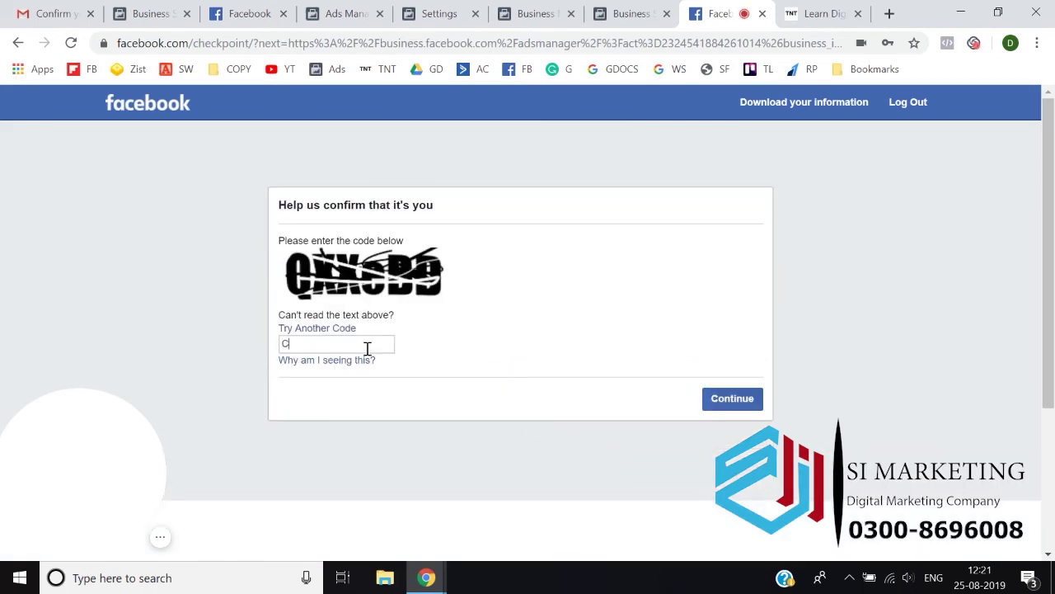
type("CXXeBD")
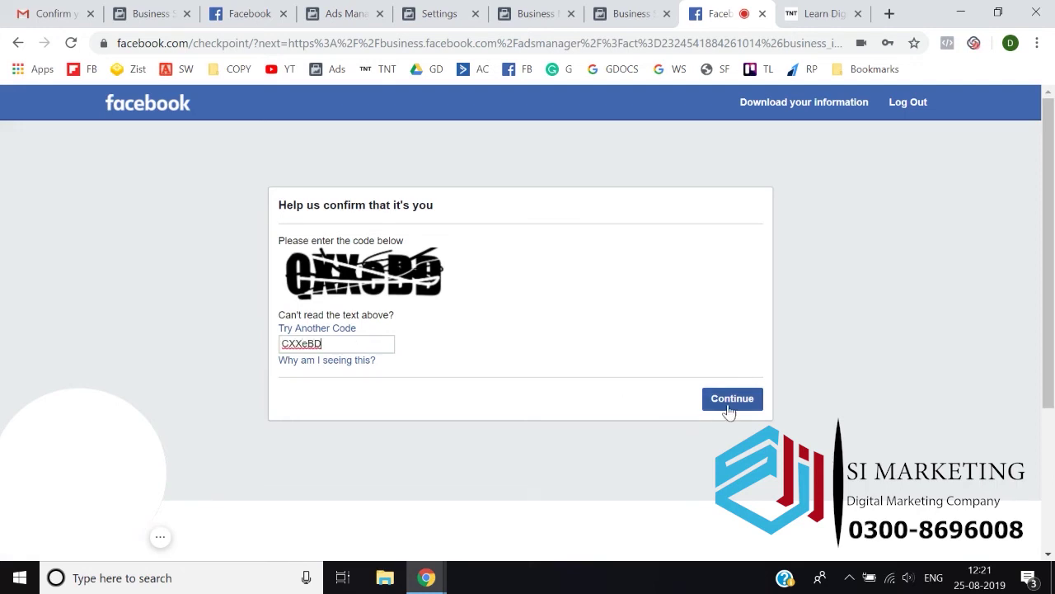
left_click(731, 404)
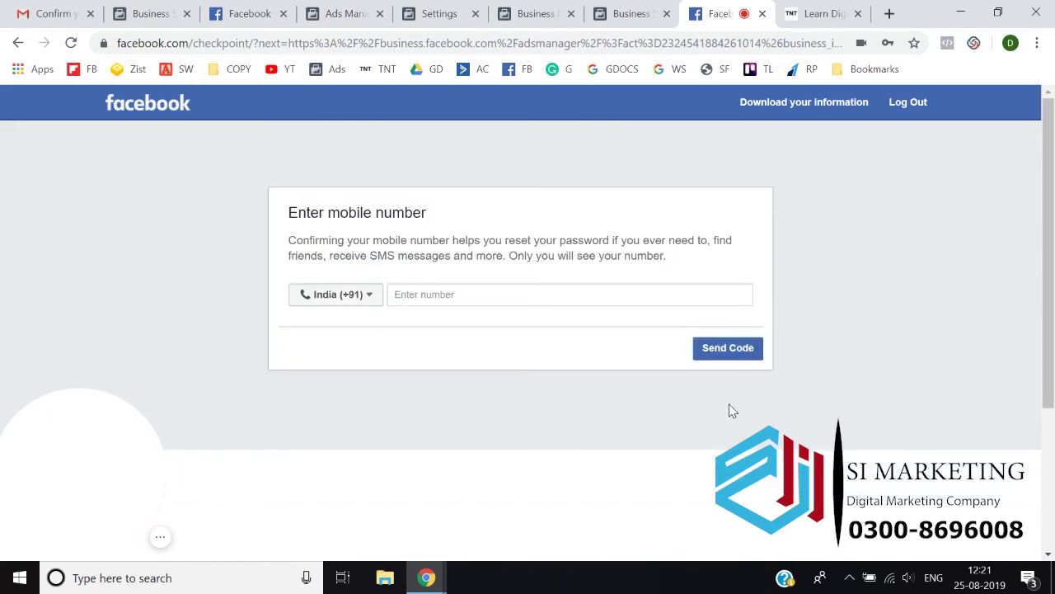
Enter the mobile number from the Think N Thrive website and send a login code to it
left_click(486, 294)
left_click(816, 12)
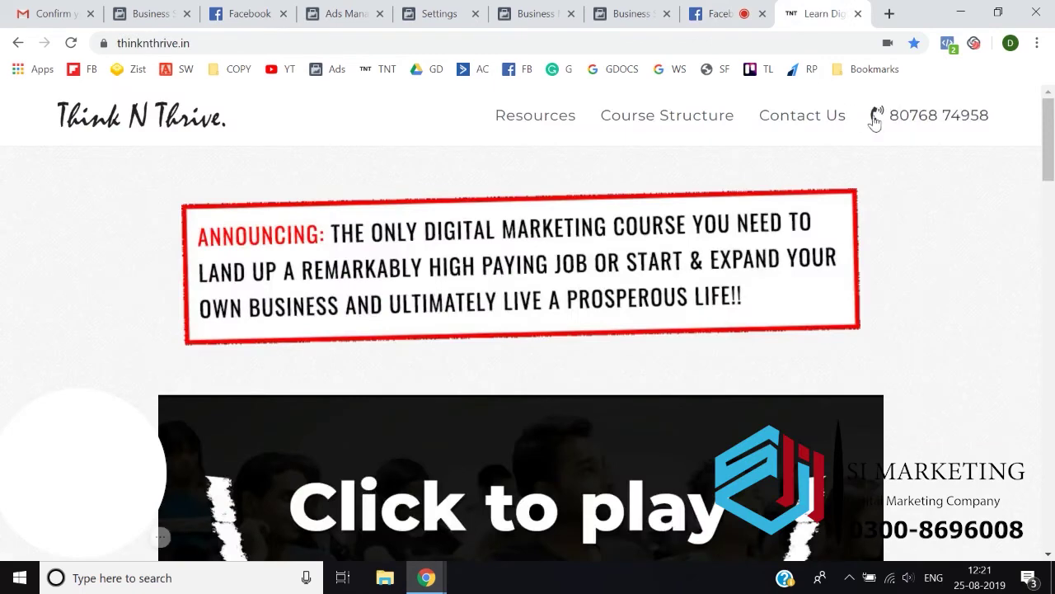
left_click_drag(1018, 132, 975, 117)
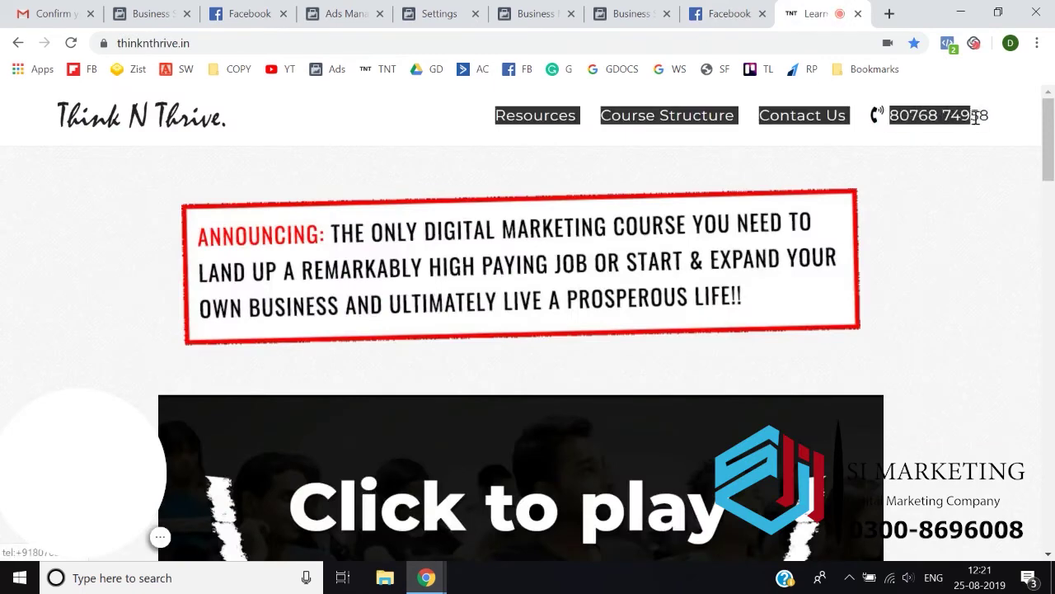
left_click(628, 14)
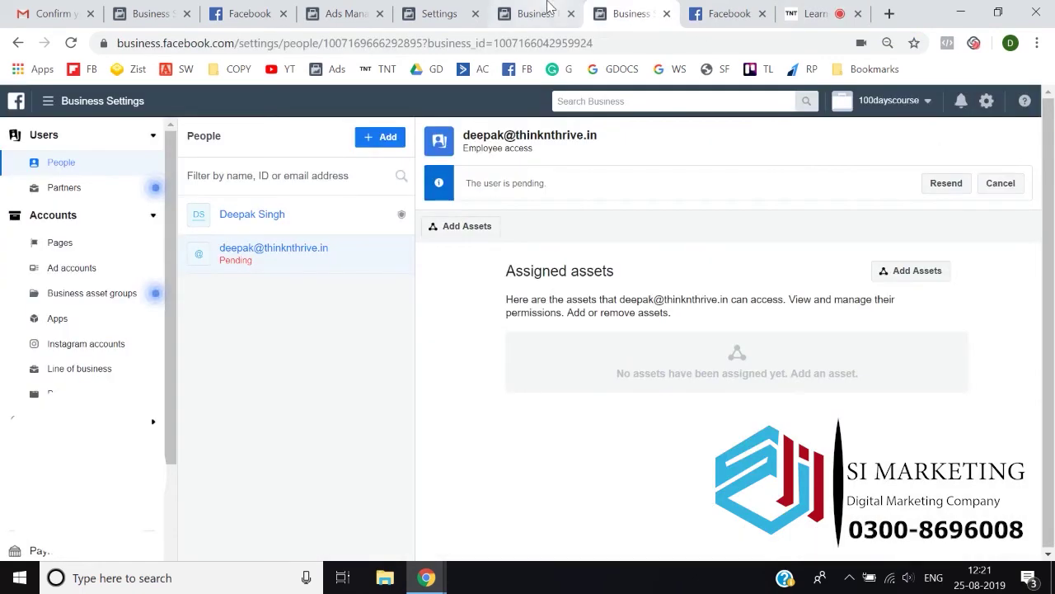
left_click(536, 14)
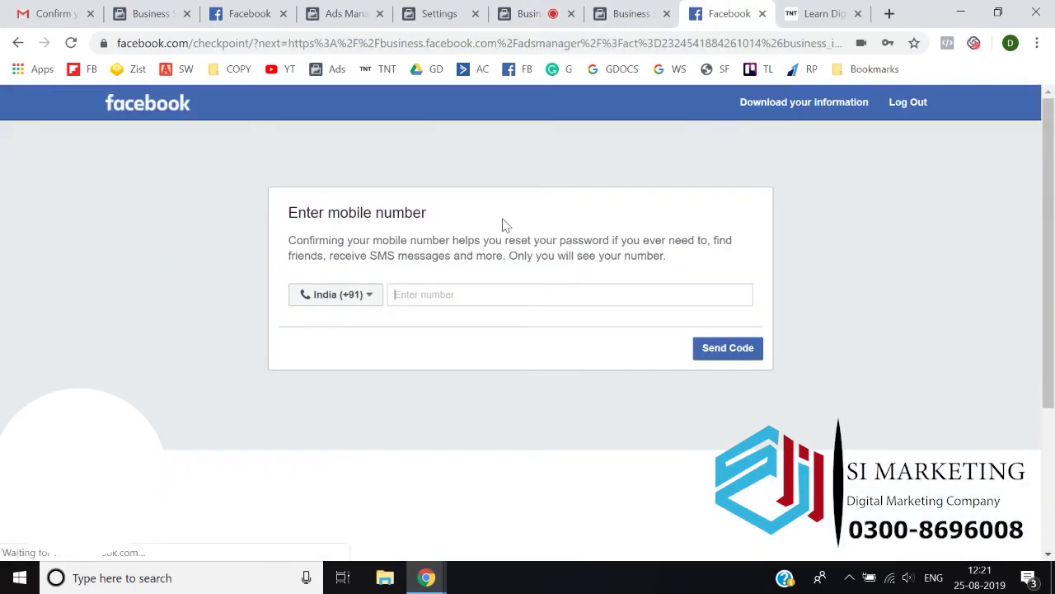
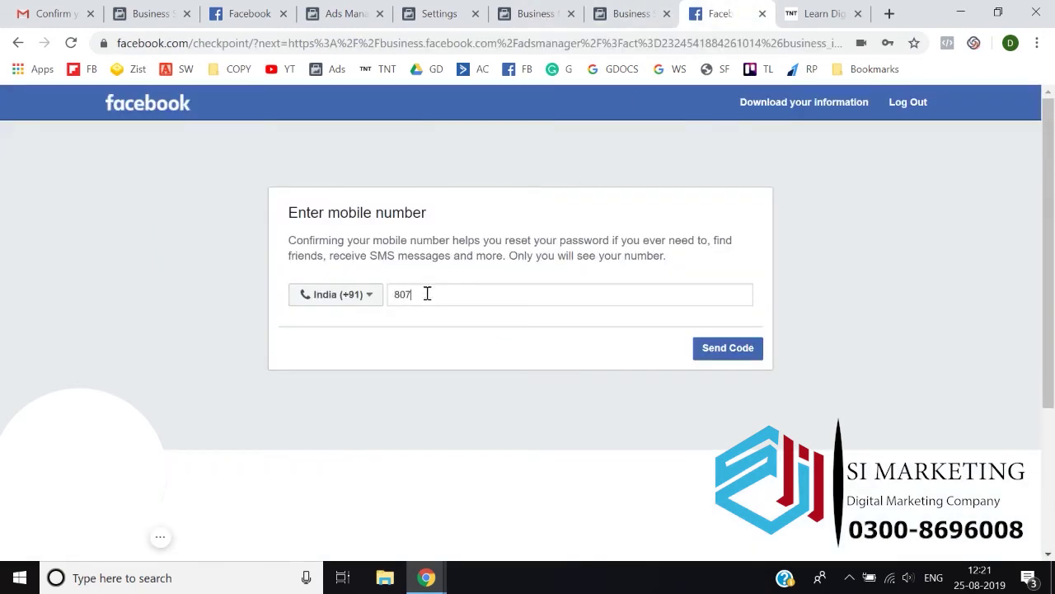
left_click(817, 4)
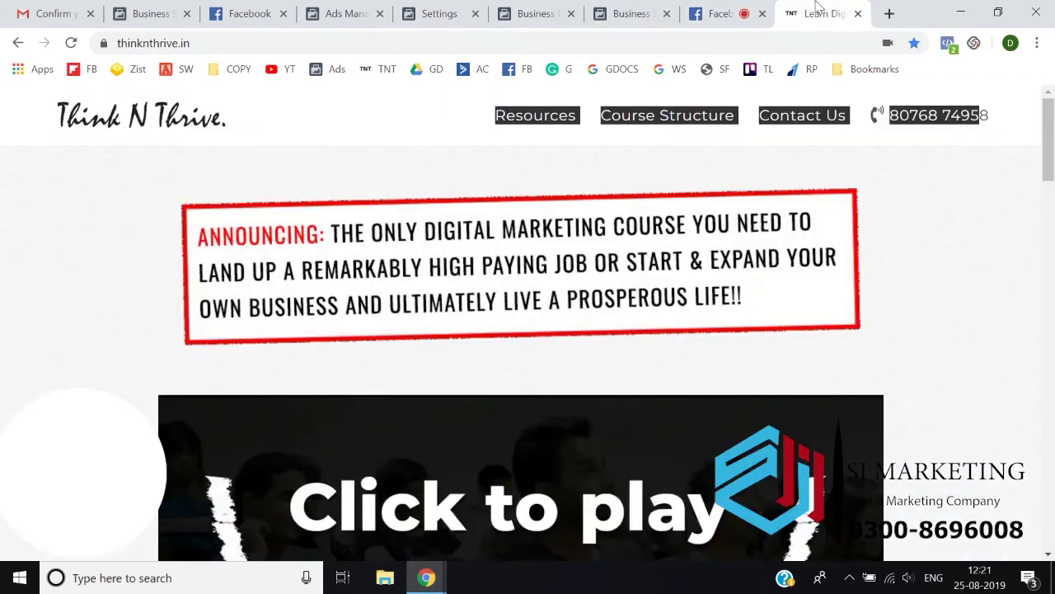
left_click(738, 13)
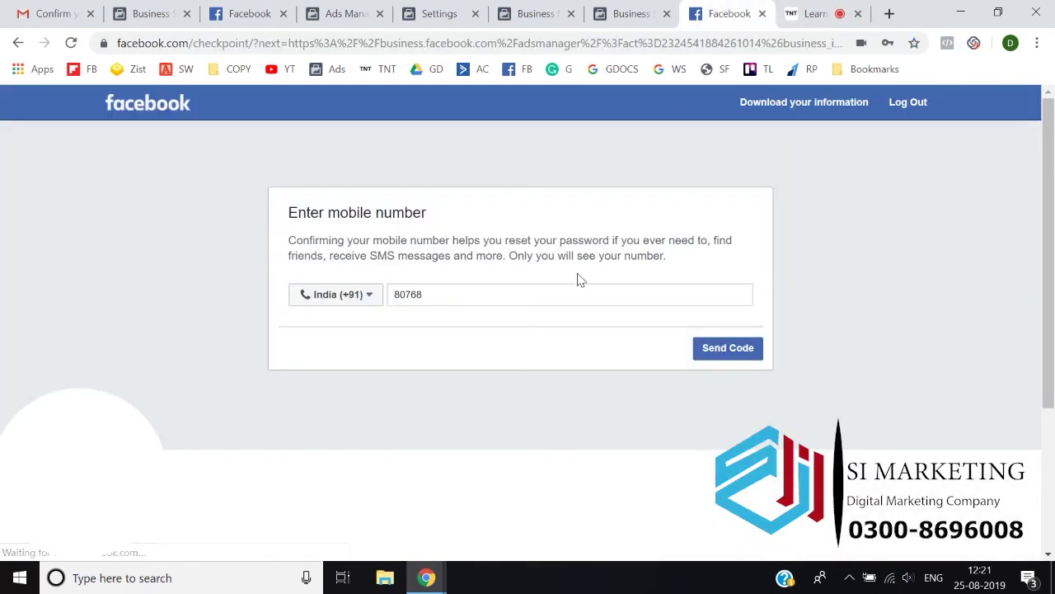
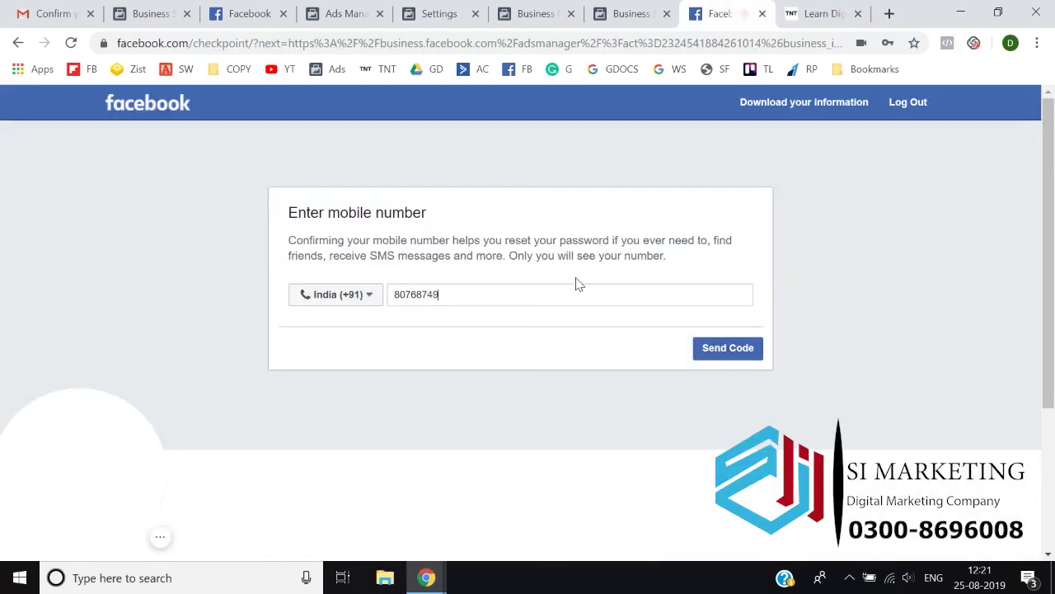
left_click(727, 350)
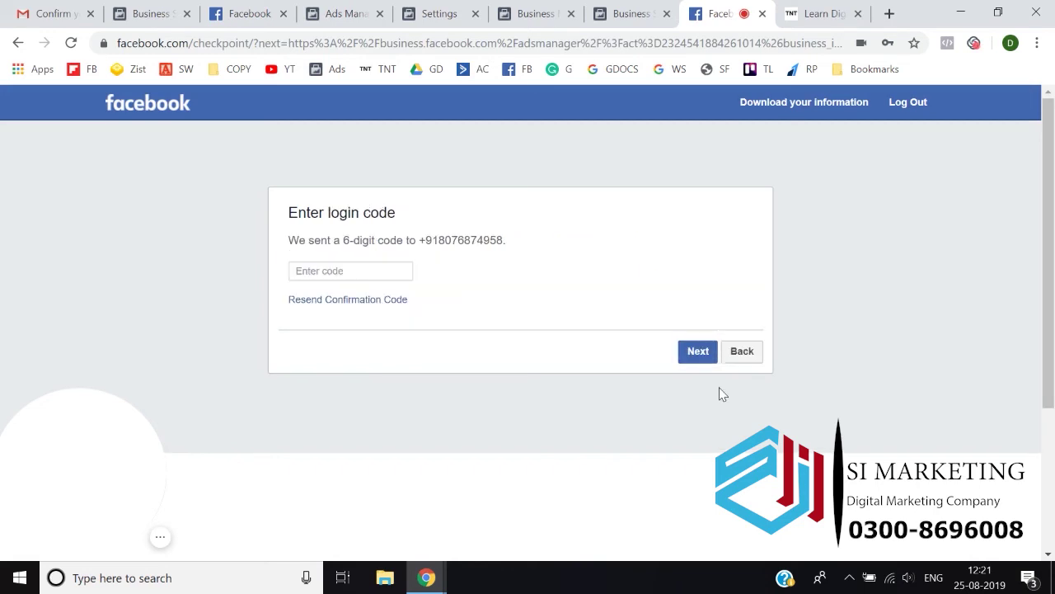
Enter the 6-digit login code received by SMS, submit it, and acknowledge the account-unlocked message
left_click(372, 278)
left_click(807, 10)
left_click(719, 9)
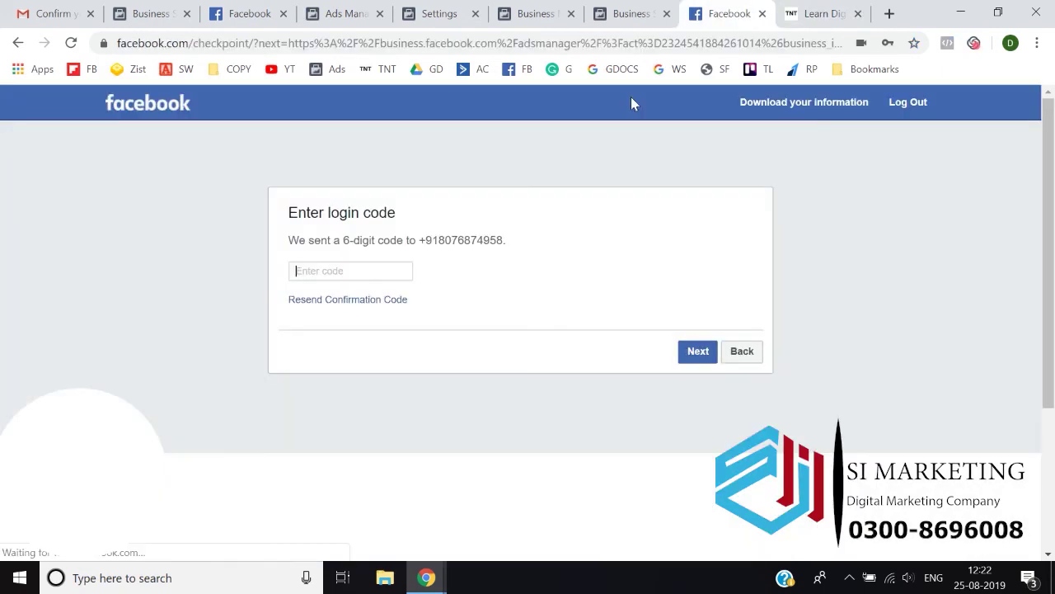
left_click(363, 274)
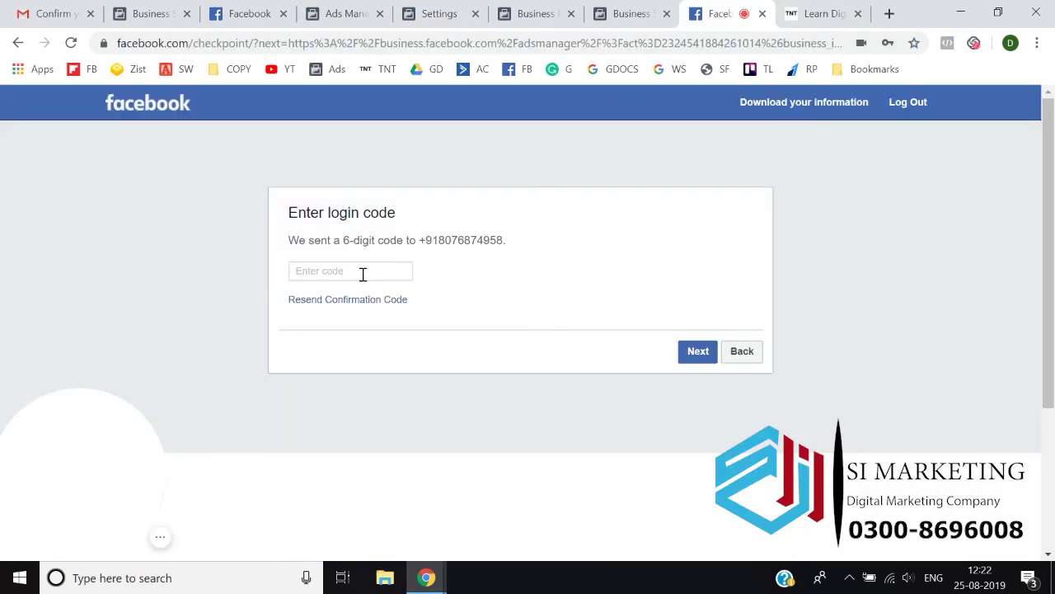
left_click(703, 359)
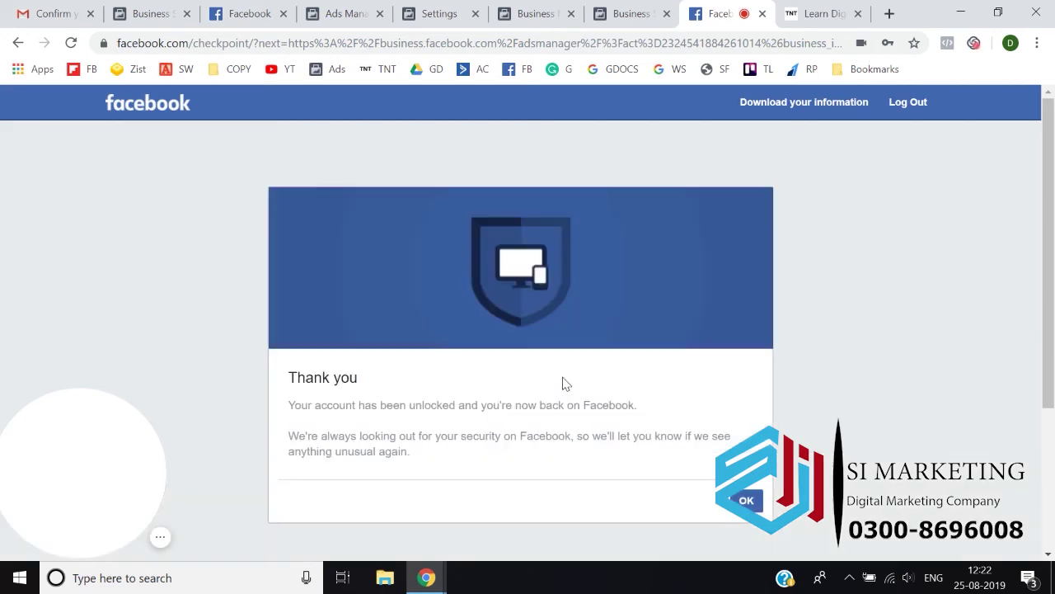
scroll(564, 383, "down", 2)
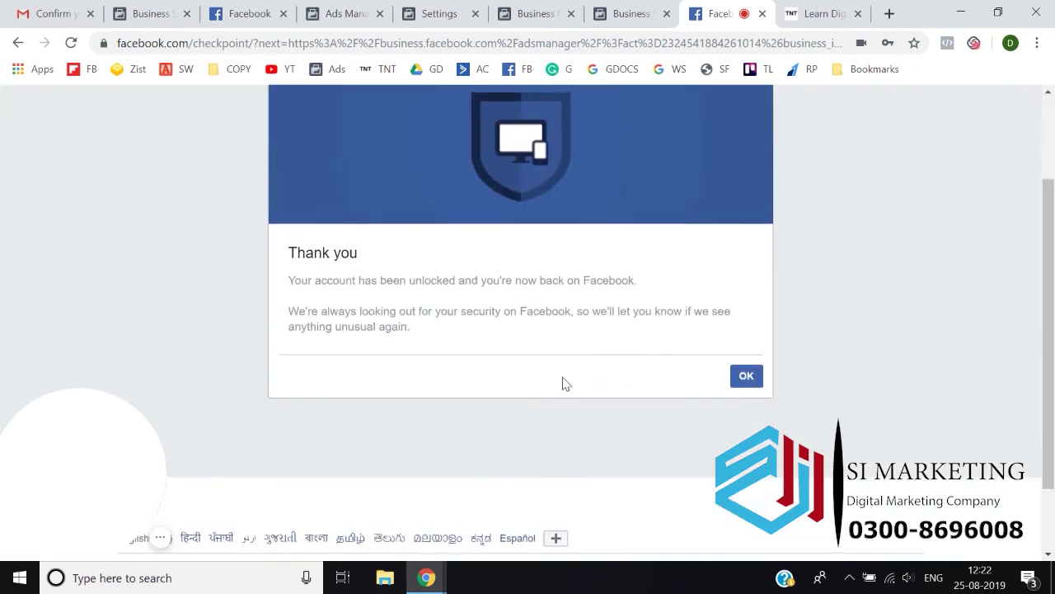
left_click(742, 383)
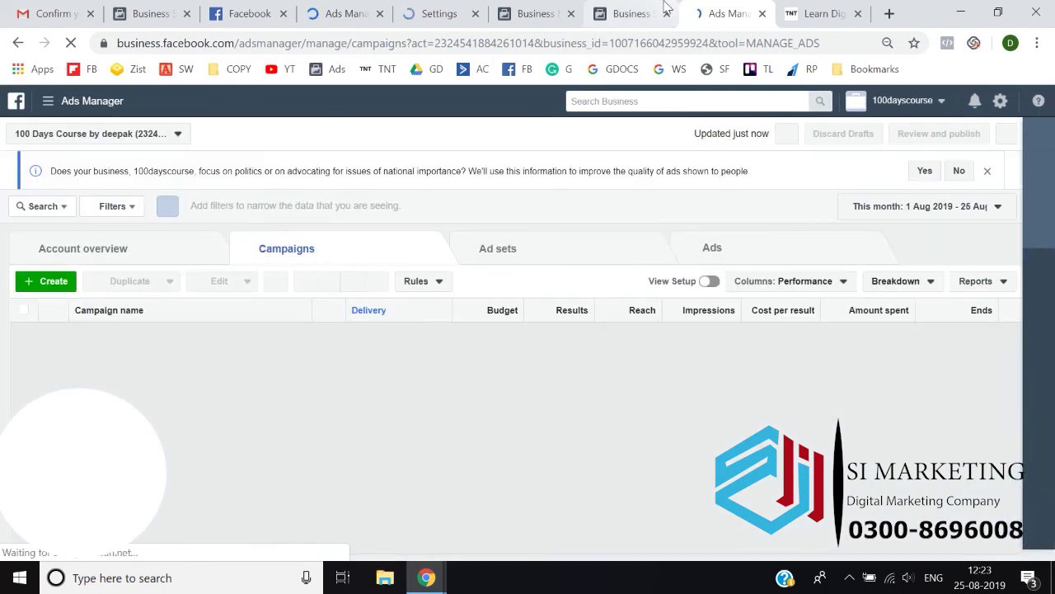
Close the extra Ads Manager tab and go to the 100 Days Course ad account's Billing page
left_click(630, 14)
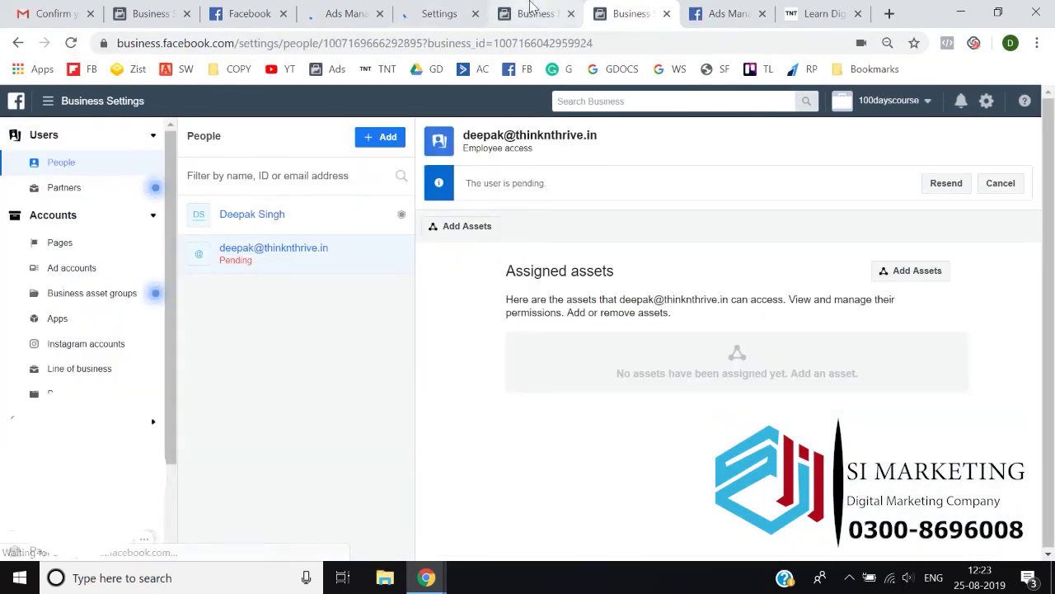
left_click(536, 13)
left_click(69, 43)
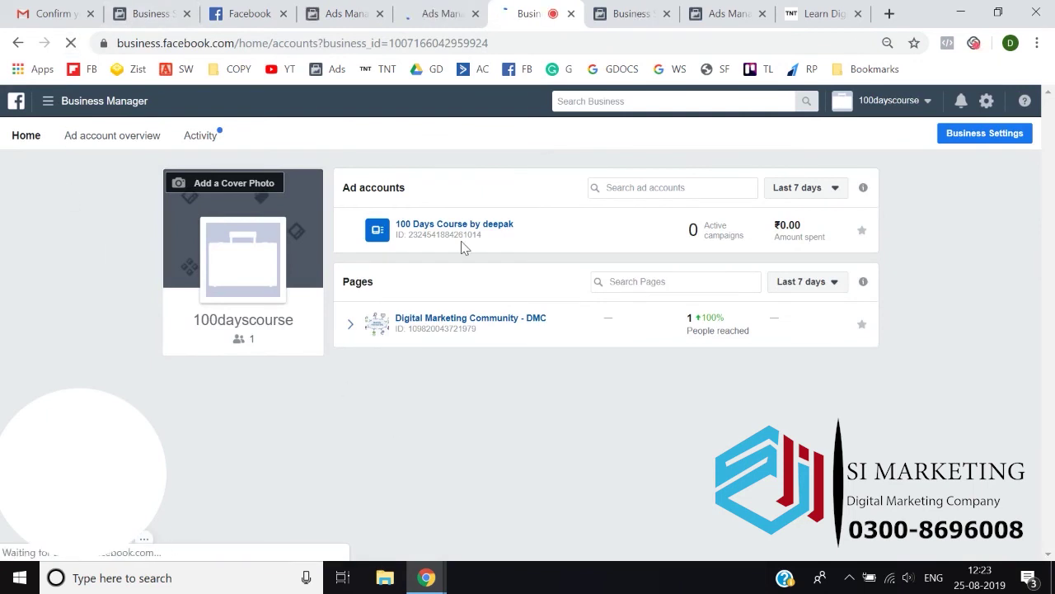
left_click(379, 14)
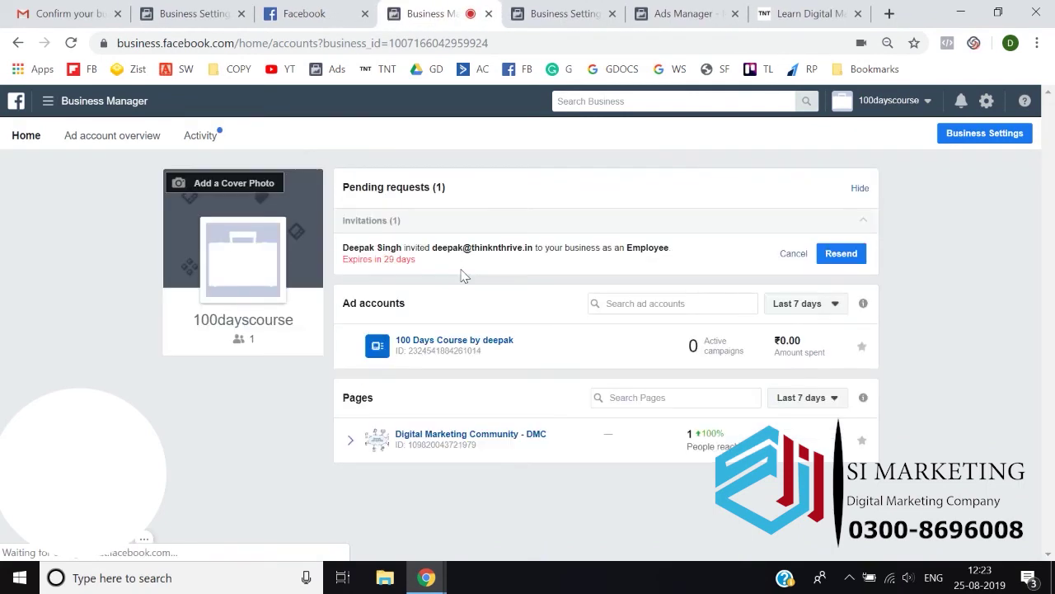
left_click(458, 340)
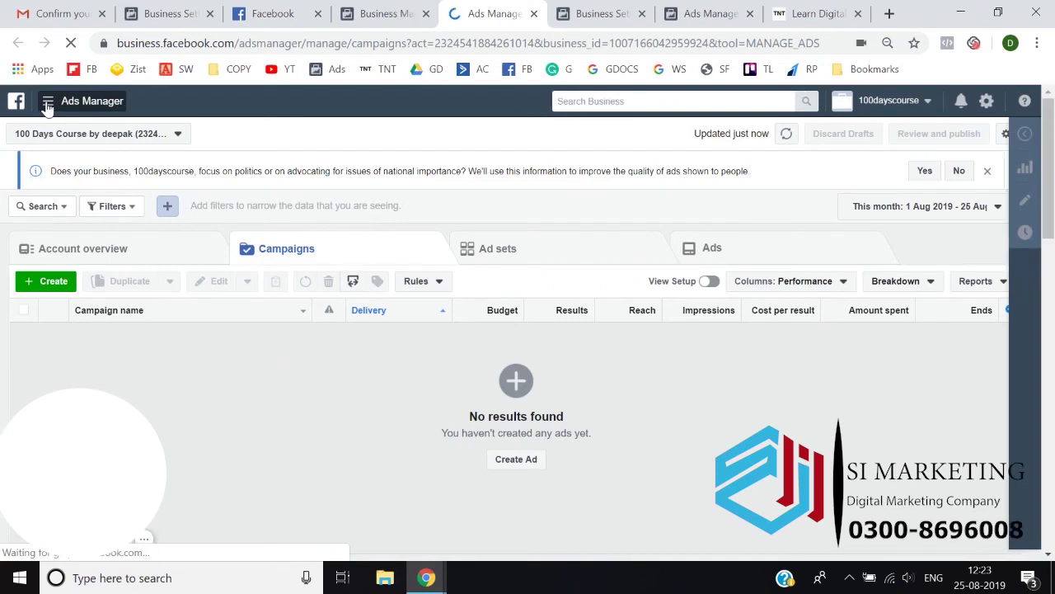
left_click(47, 103)
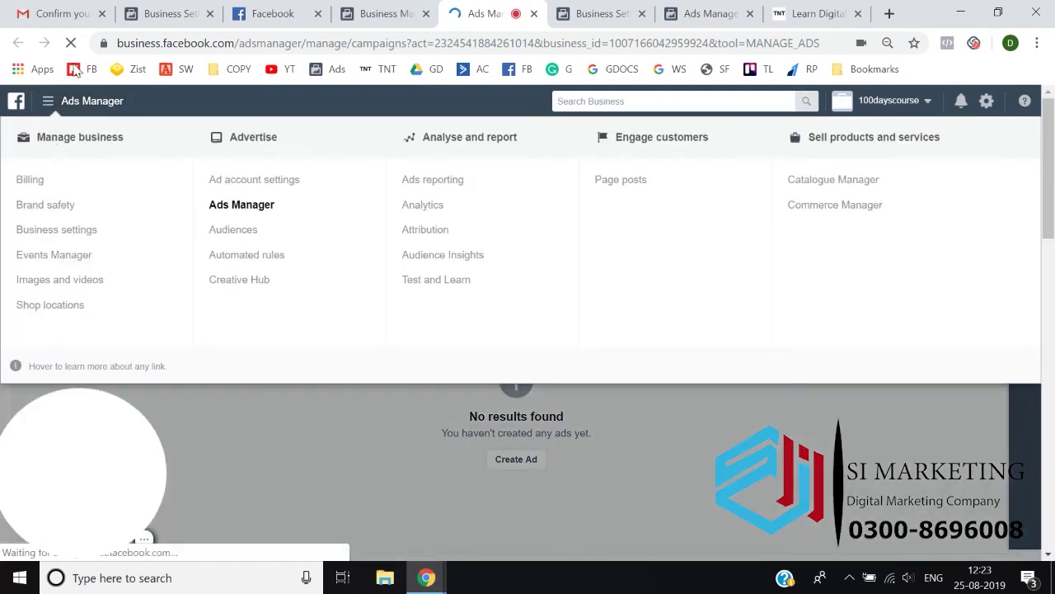
left_click(33, 187)
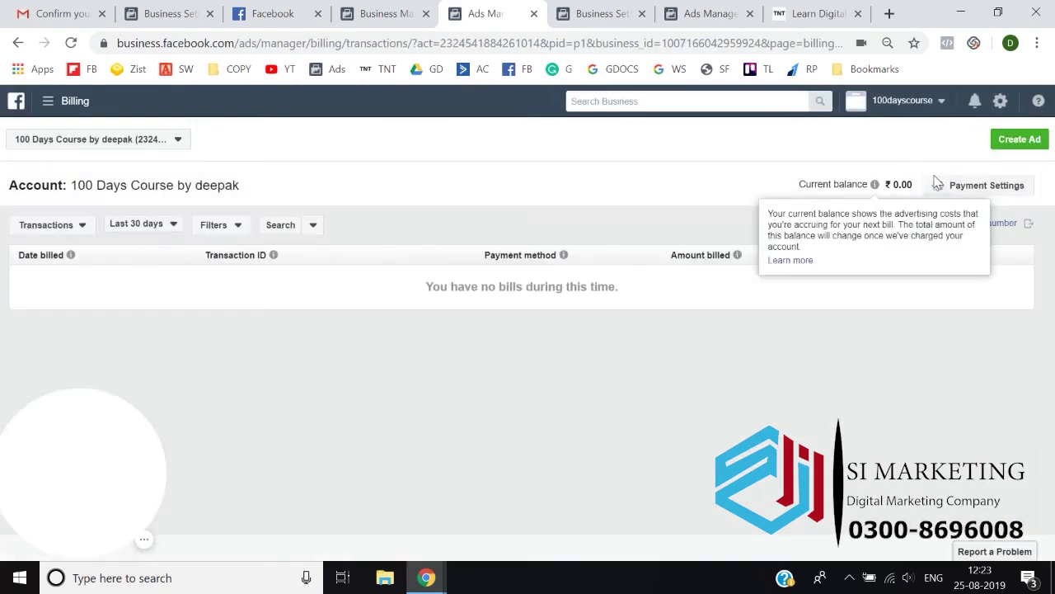
In Payment Settings, start a new payment method with Delhi as state, then close the card form unfilled
left_click(993, 197)
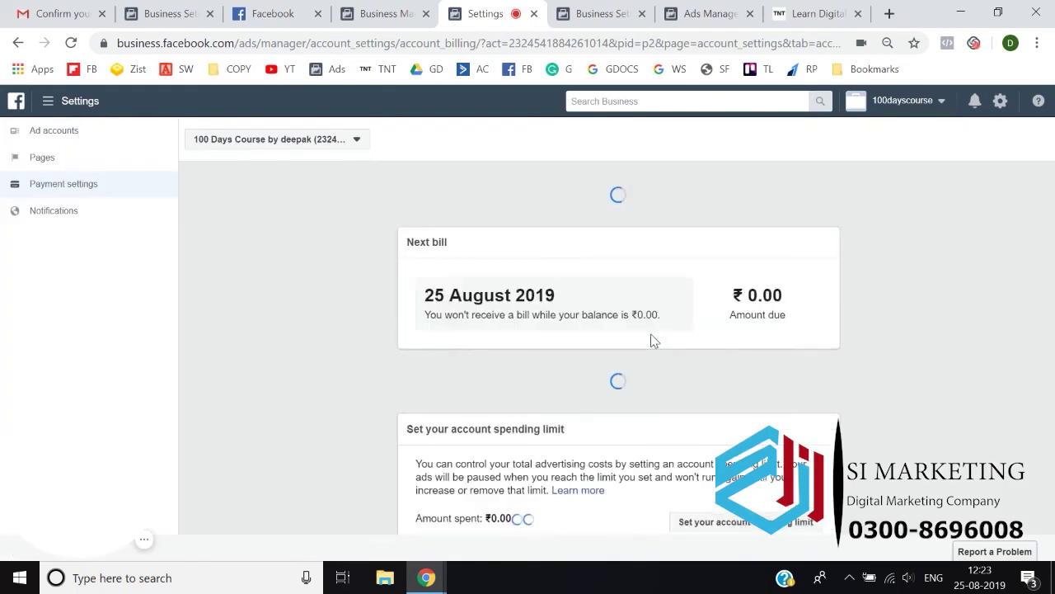
left_click(763, 327)
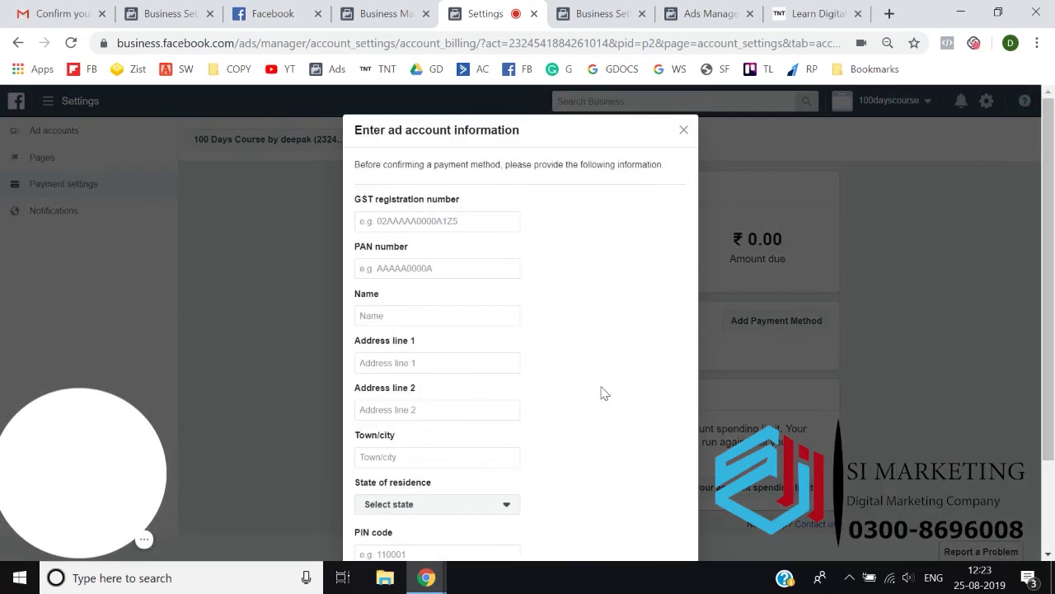
scroll(606, 393, "down", 2)
left_click(487, 392)
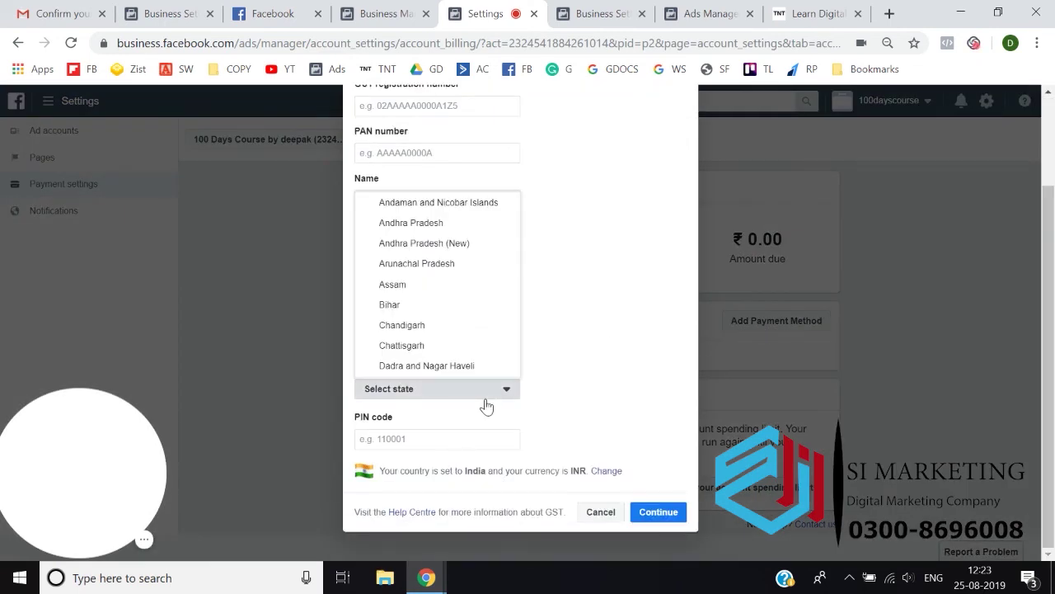
scroll(421, 334, "down", 2)
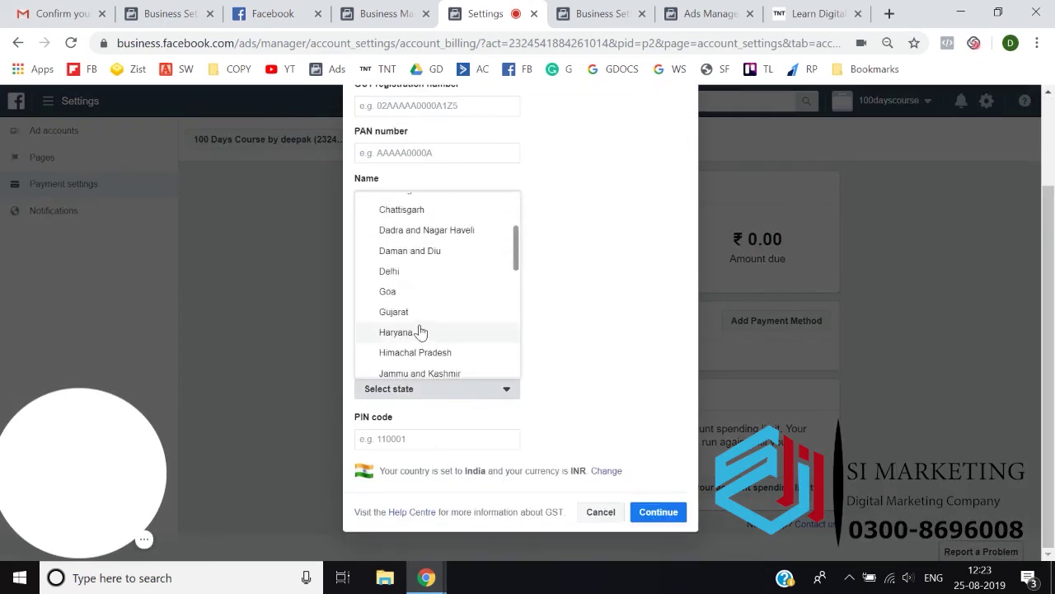
left_click(404, 278)
left_click(666, 511)
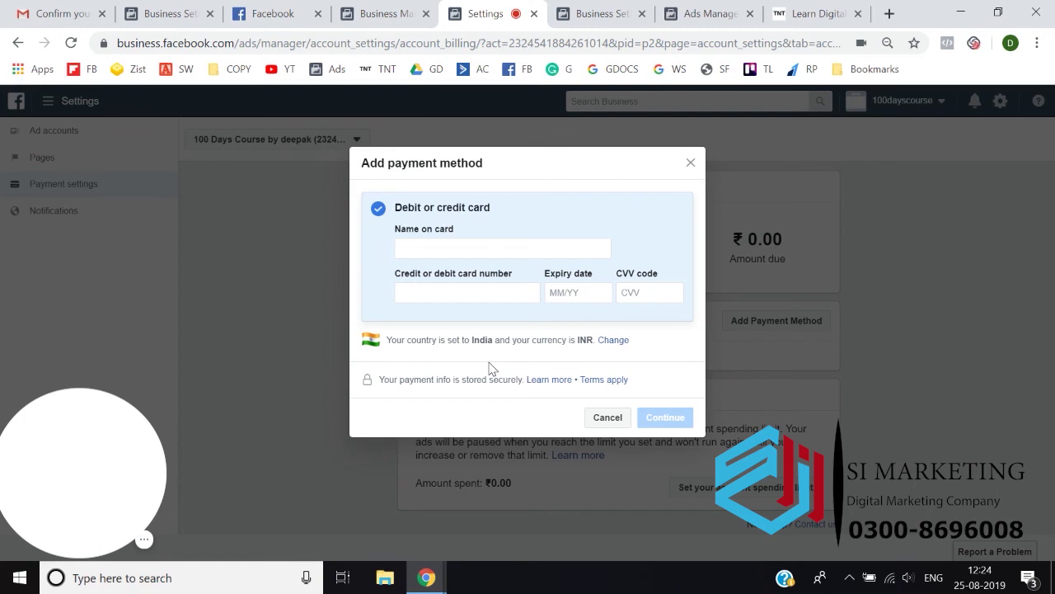
left_click(691, 166)
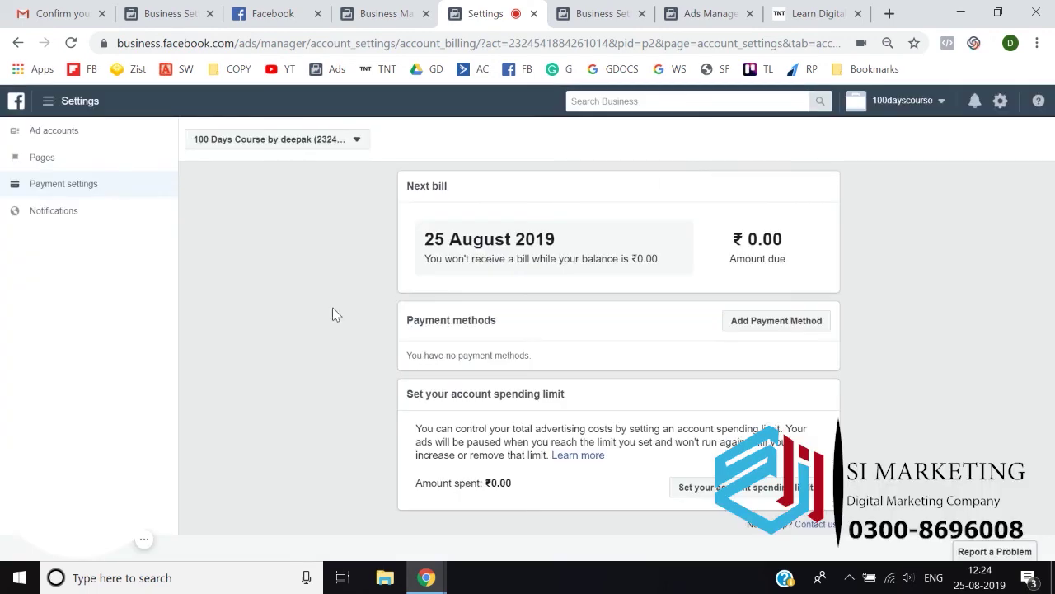
Go to the Payments section of Business Settings and refresh the stale page
key("ctrl+Tab")
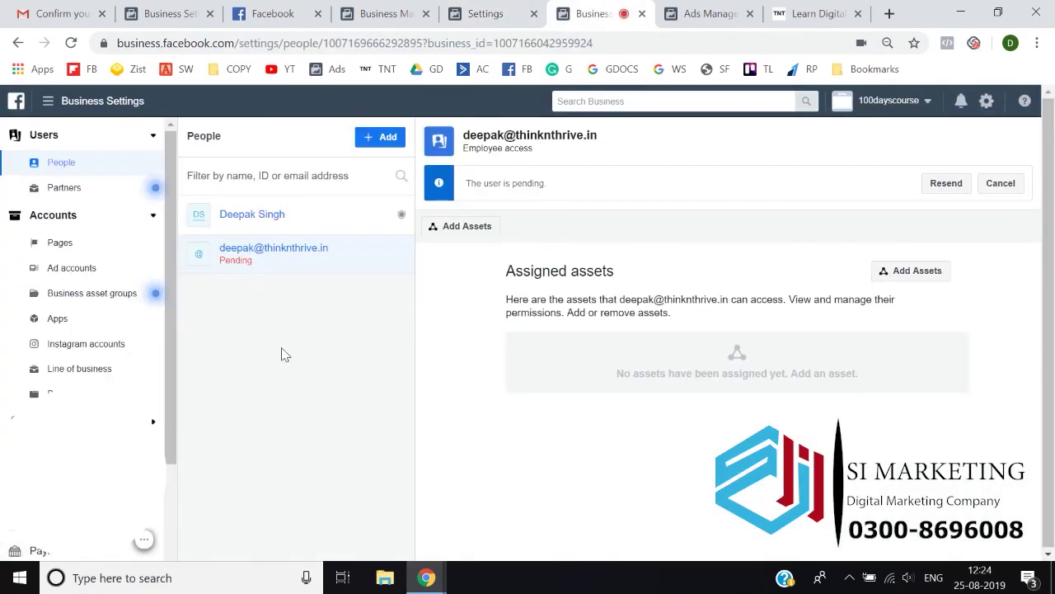
scroll(101, 343, "down", 2)
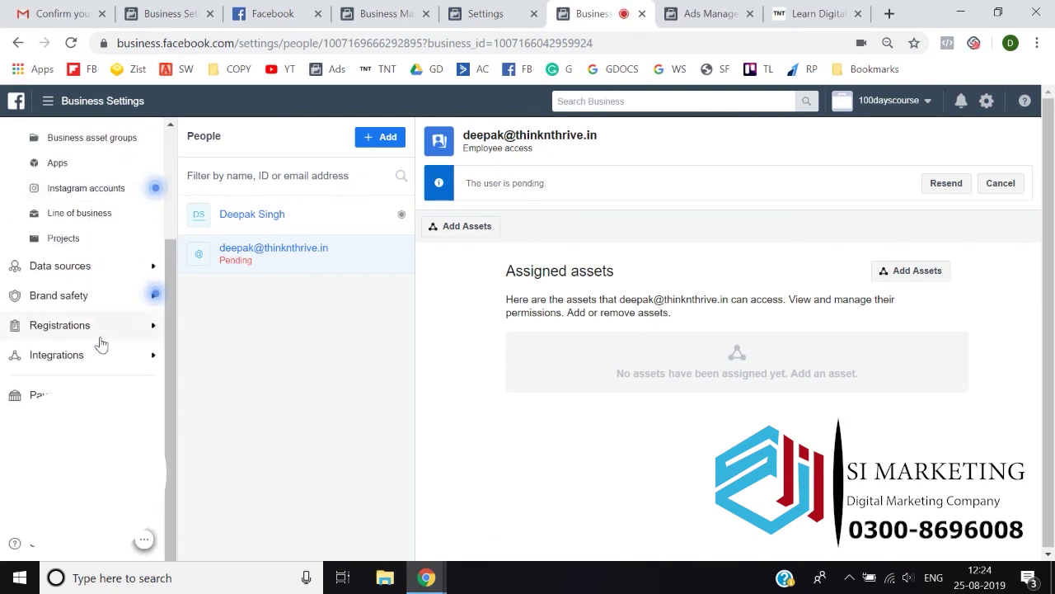
scroll(101, 343, "down", 1)
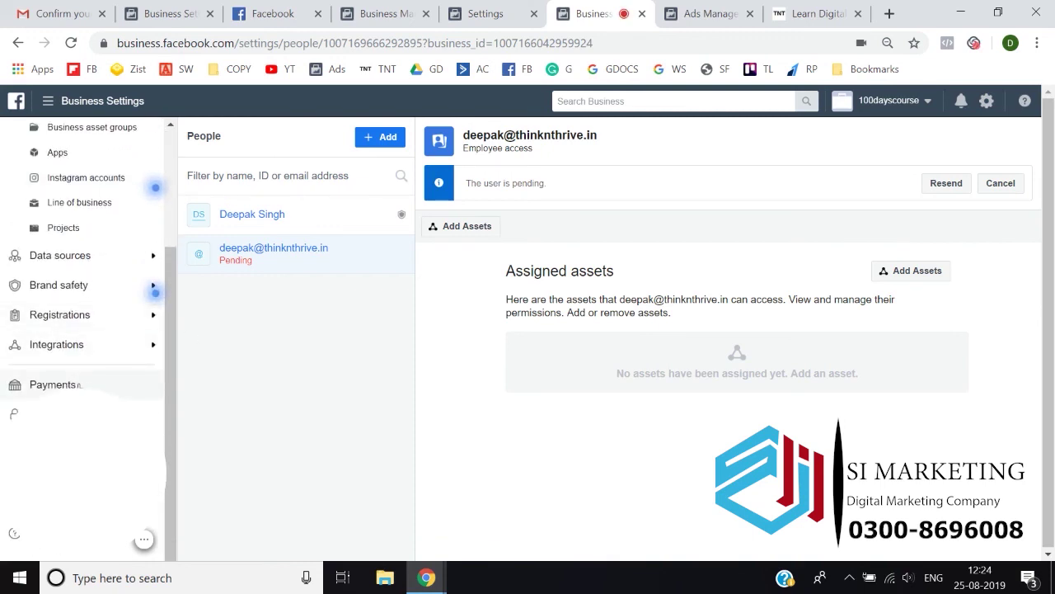
left_click(78, 385)
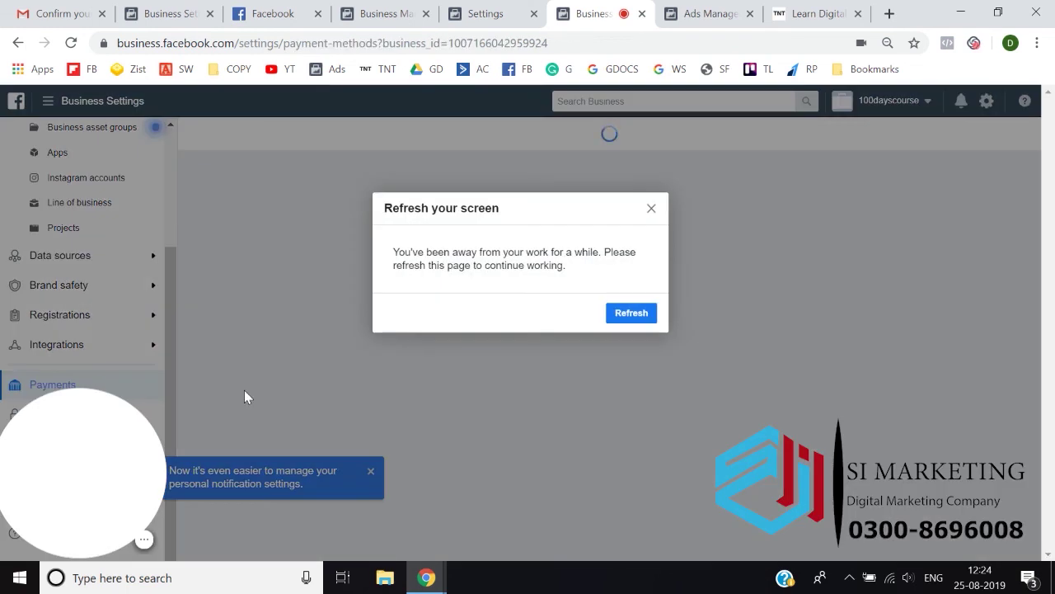
left_click(624, 323)
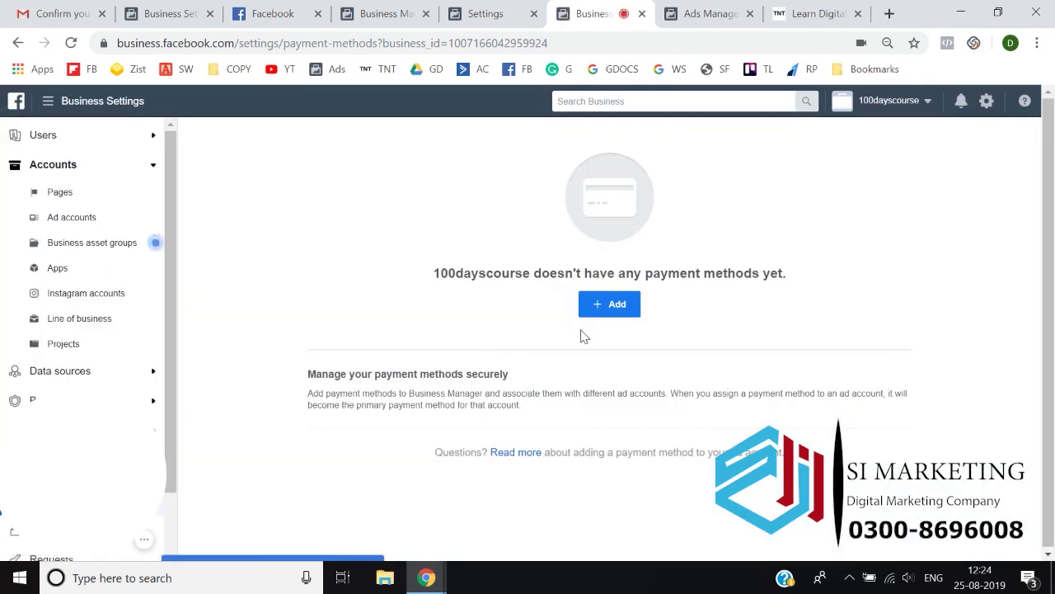
Start adding a business payment method, bringing up the India / Indian Rupee card form
left_click(608, 305)
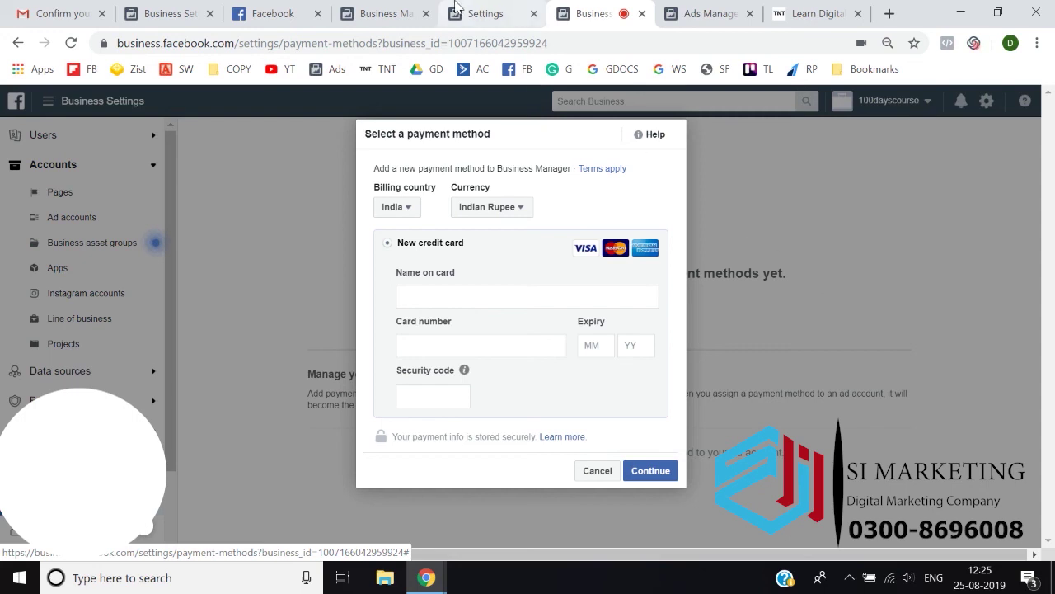
Return to the 100dayscourse Business Manager home page tab
left_click(394, 8)
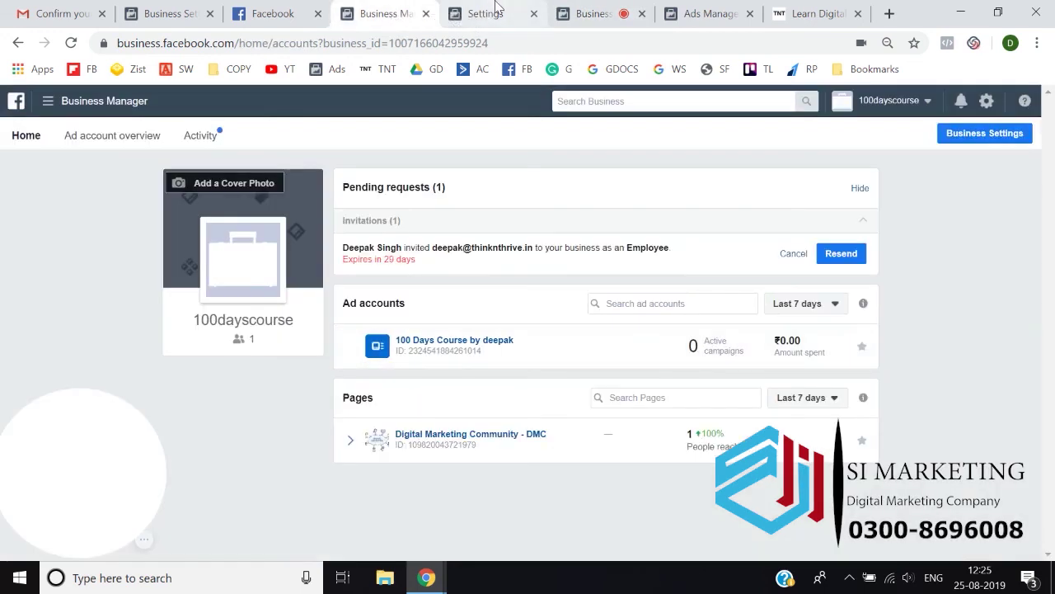